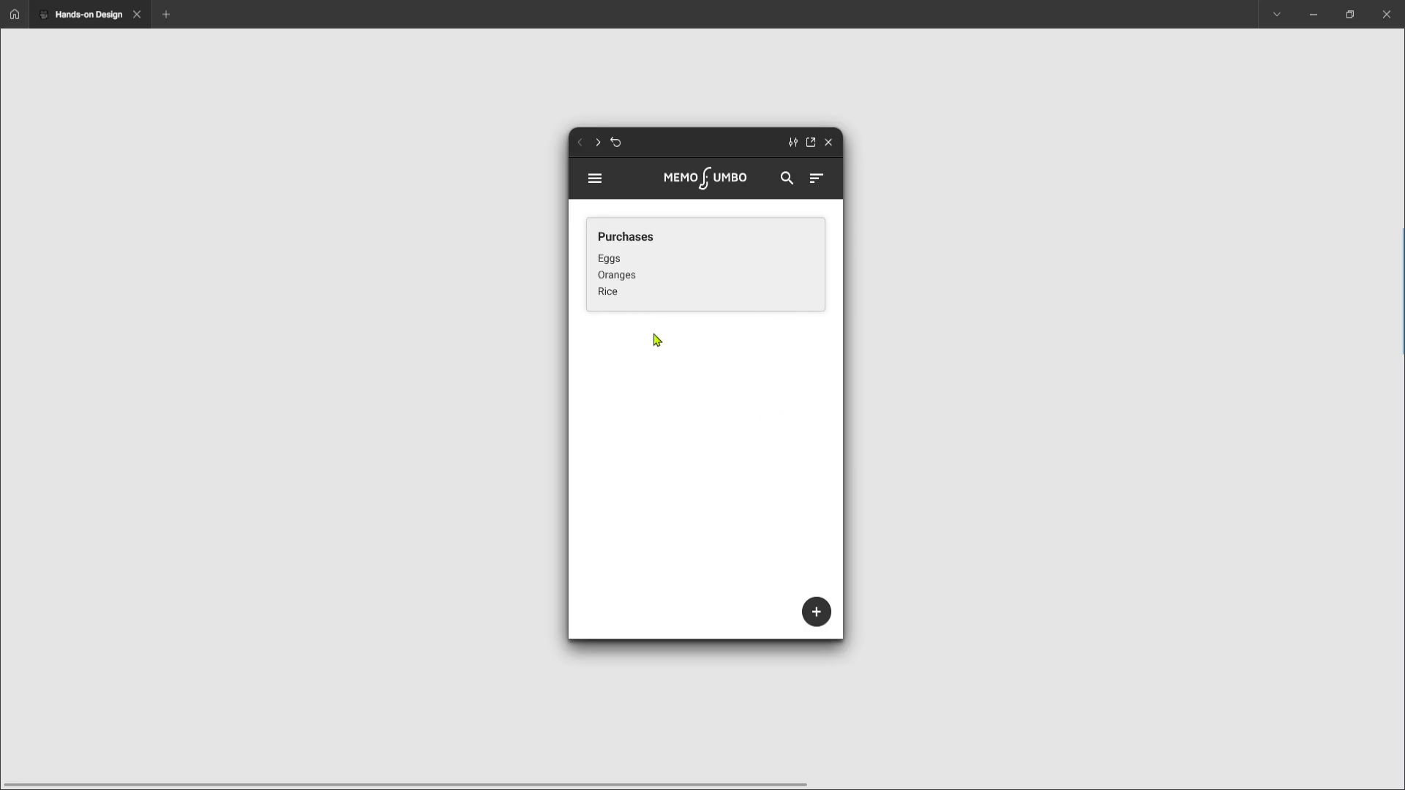
# Open the Purchases note in the prototype preview, return to the home screen, and reopen it
pyautogui.click(797, 230)
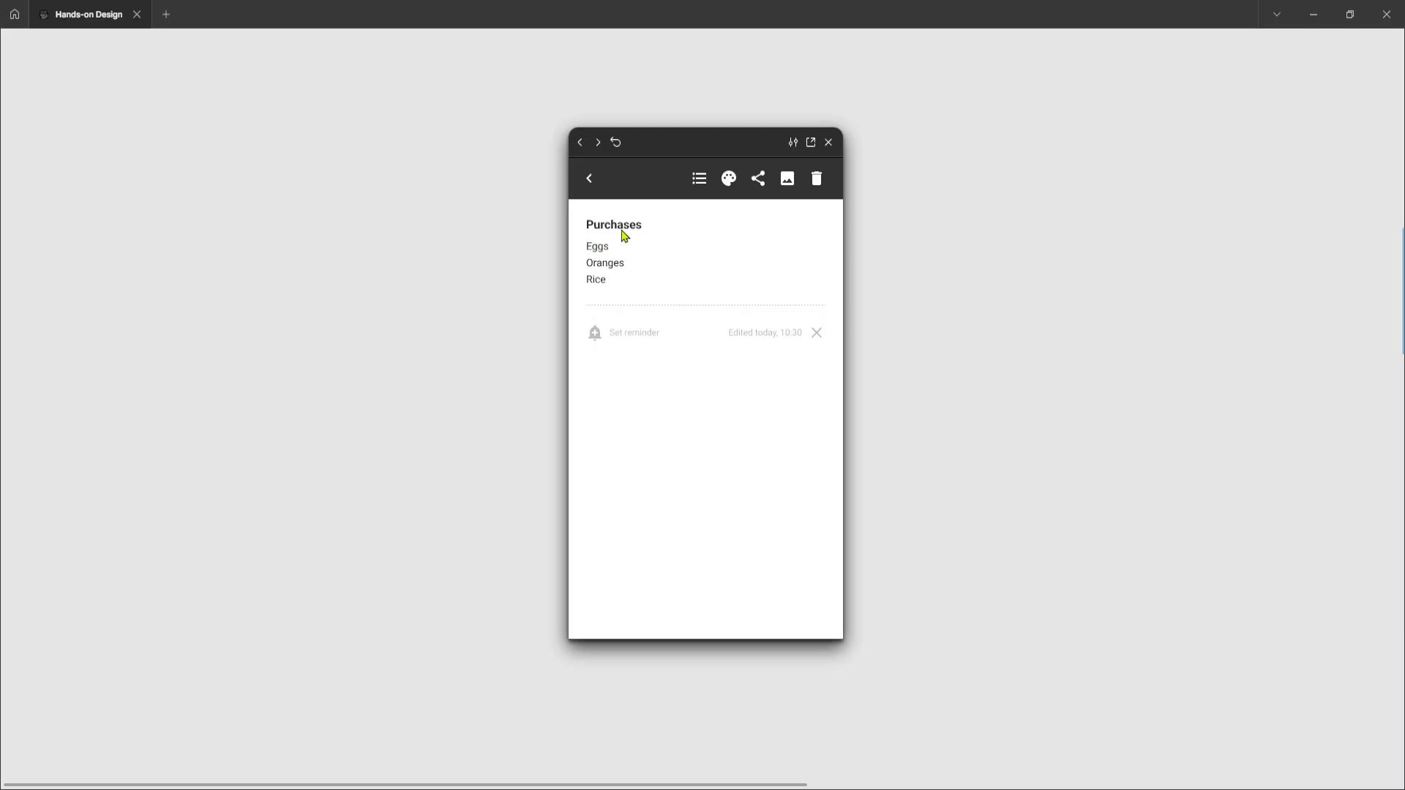
pyautogui.click(591, 179)
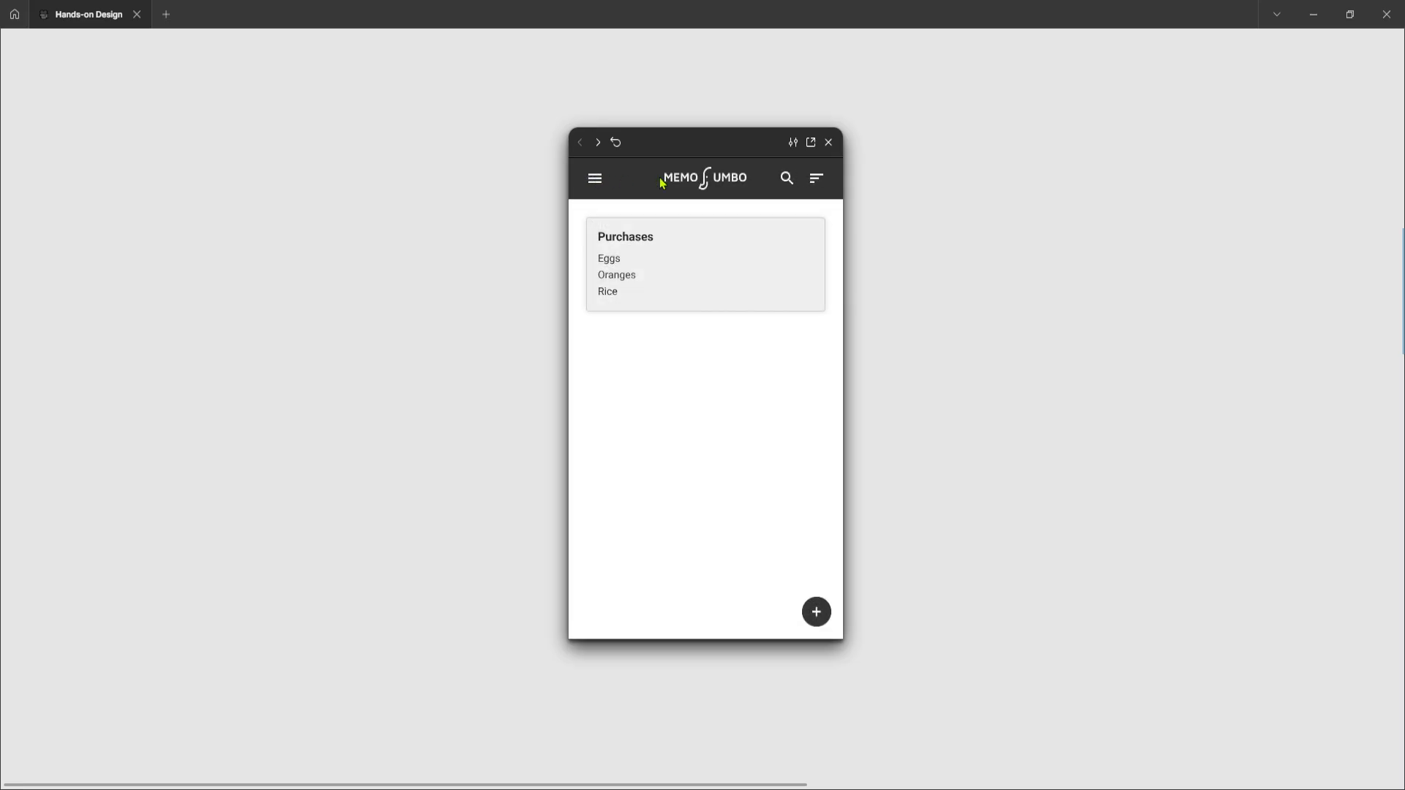
pyautogui.click(817, 233)
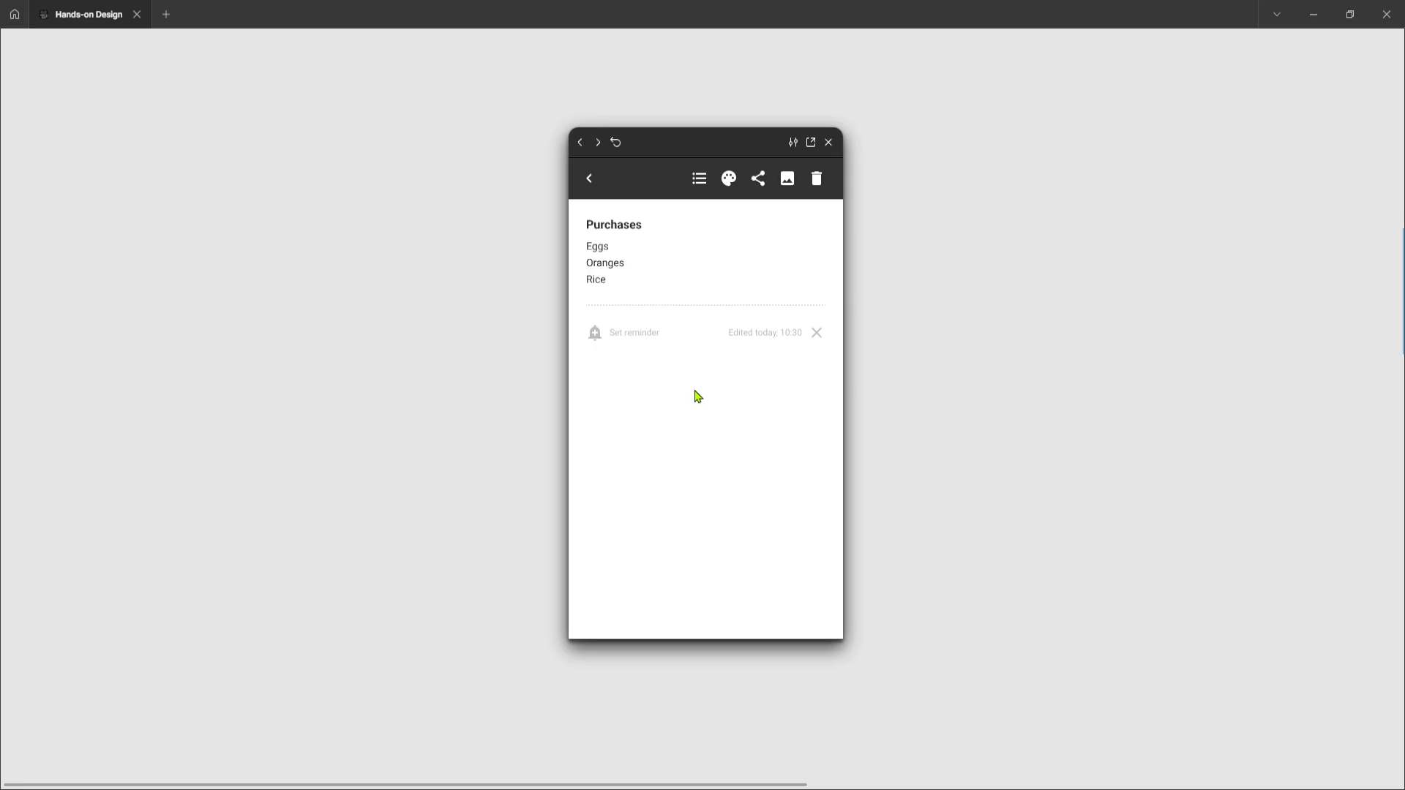
# Toggle the note between checklist view and plain list view a few times
pyautogui.click(701, 180)
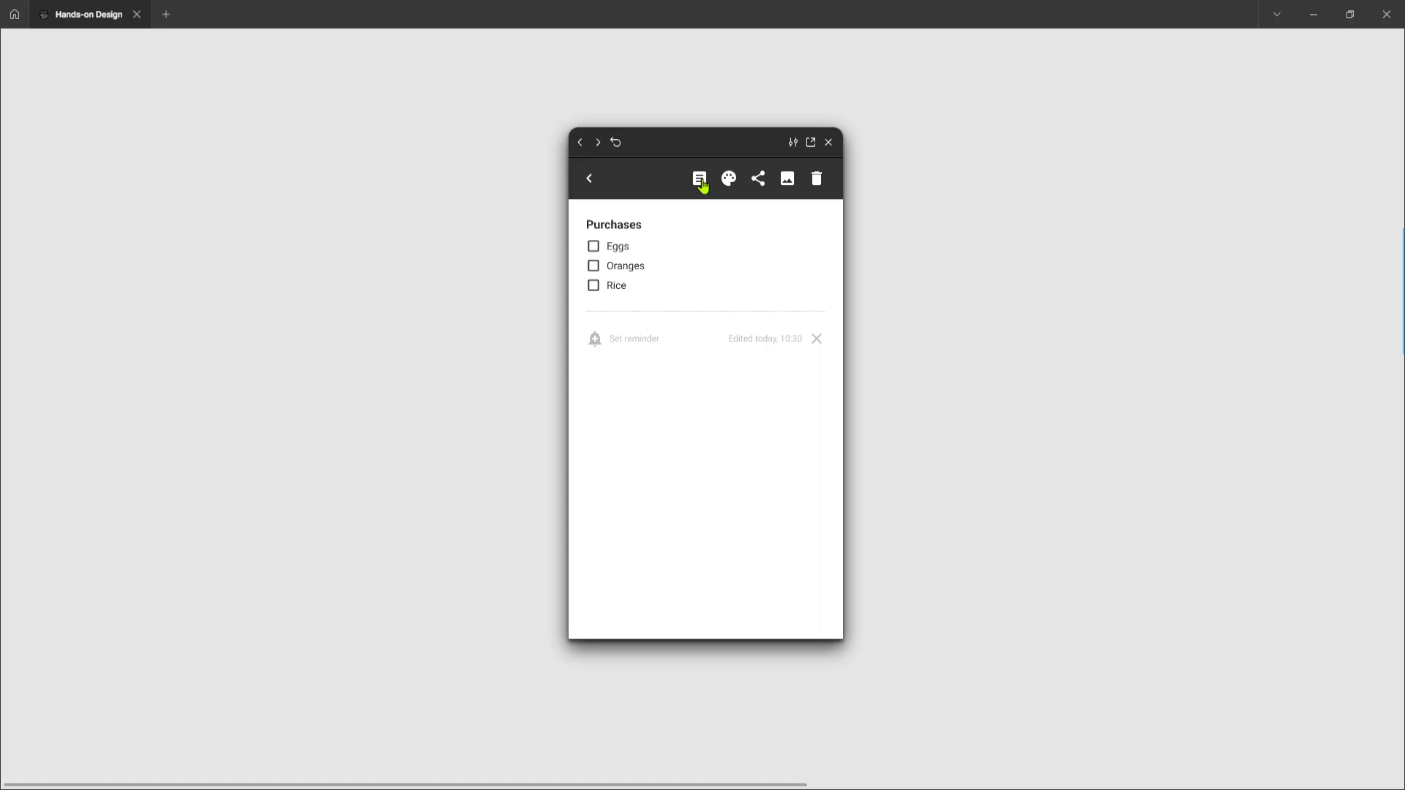
pyautogui.click(701, 181)
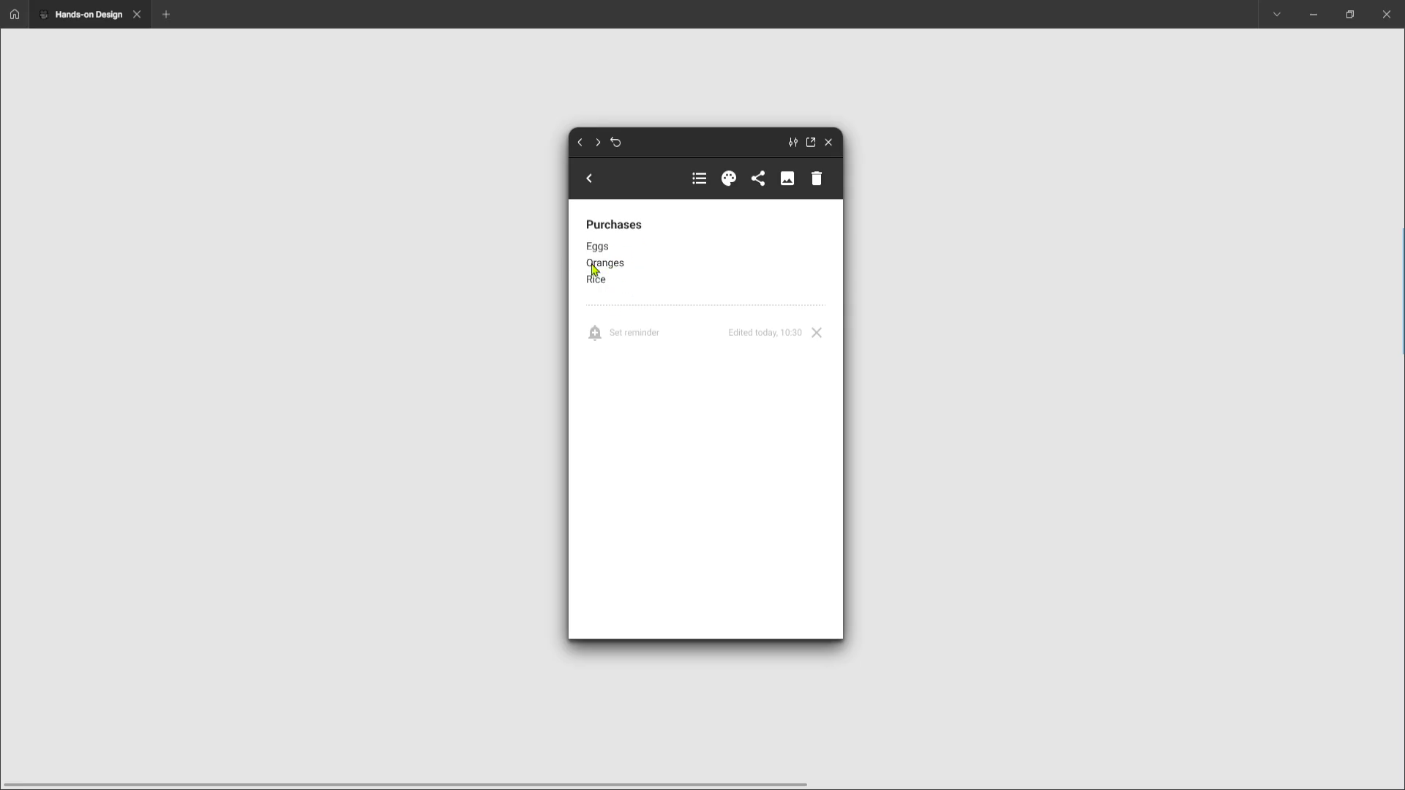
pyautogui.click(700, 180)
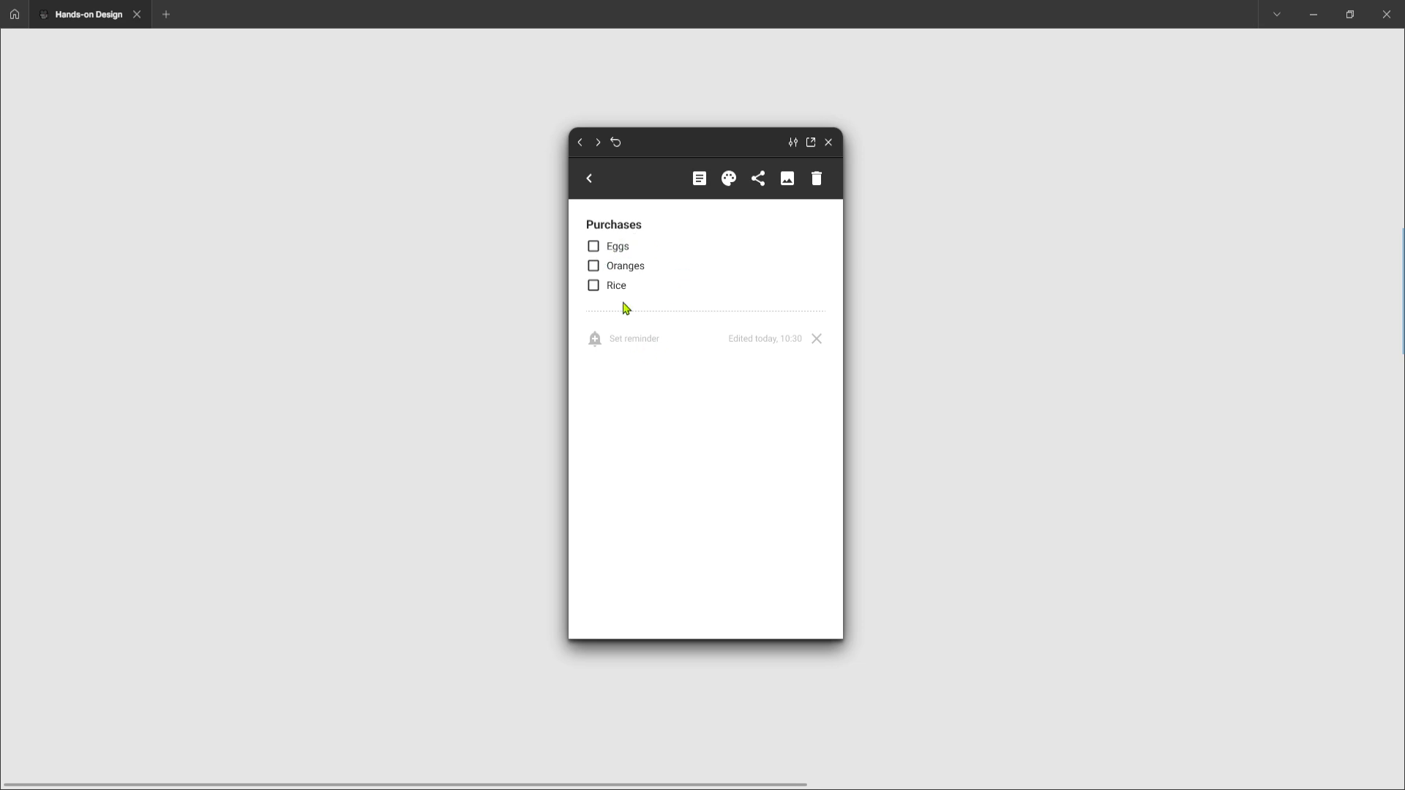
# Test ticking and unticking the Eggs, Oranges and Rice checkboxes, then switch back to list view
pyautogui.click(594, 247)
pyautogui.click(593, 247)
pyautogui.click(593, 267)
pyautogui.click(594, 286)
pyautogui.click(593, 286)
pyautogui.click(593, 247)
pyautogui.click(594, 266)
pyautogui.click(594, 287)
pyautogui.click(701, 190)
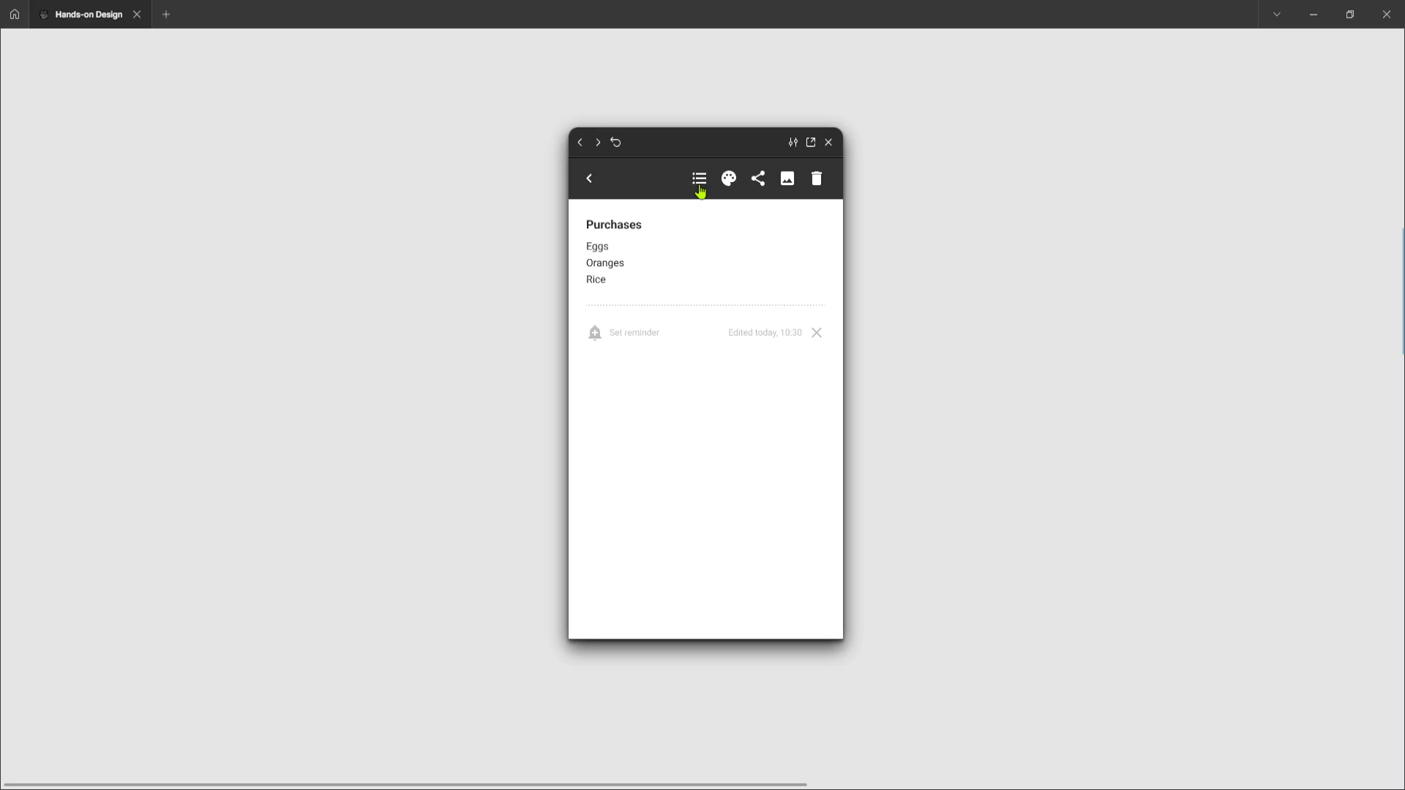
# Switch the note to checklist view, tick all three items and go back to the home screen
pyautogui.click(700, 187)
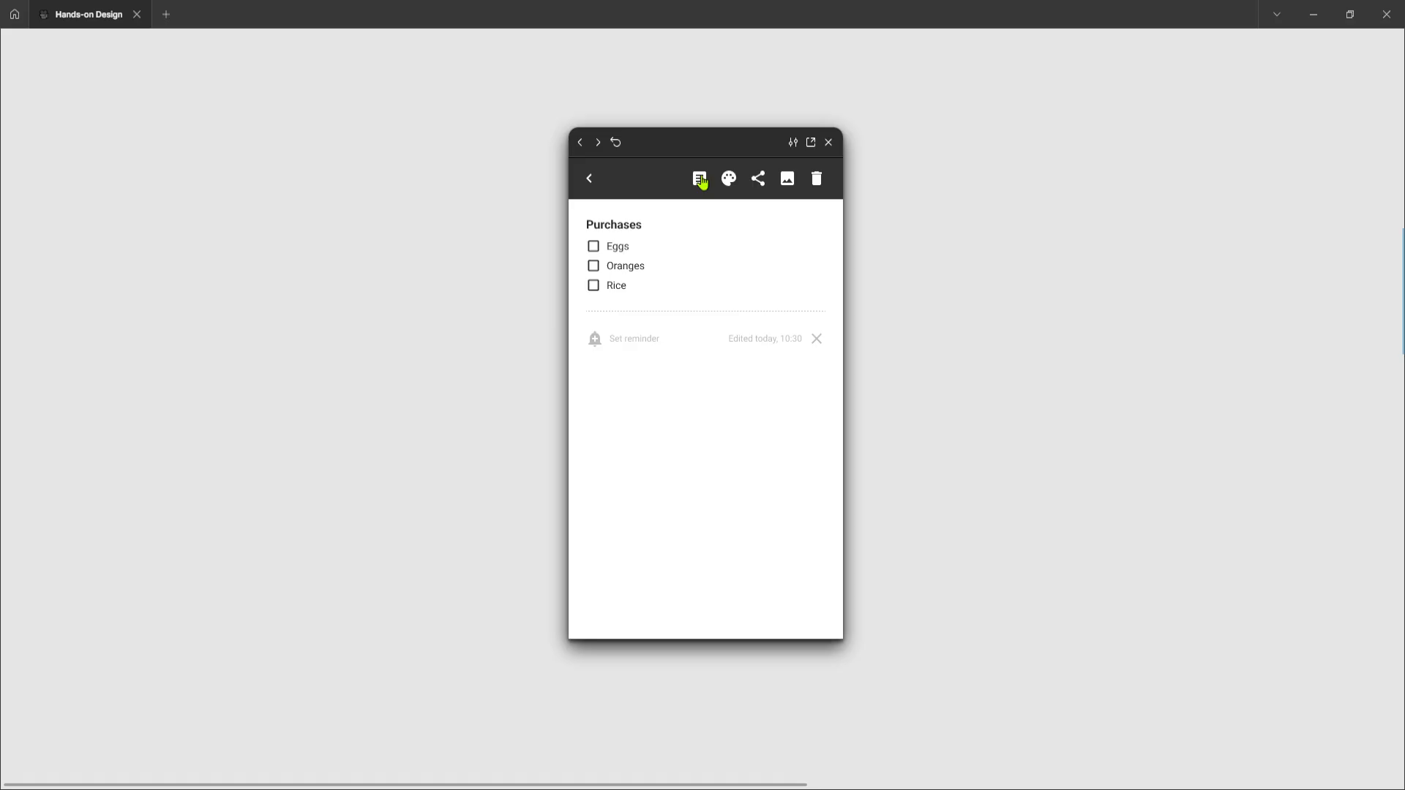
pyautogui.click(593, 248)
pyautogui.click(595, 268)
pyautogui.click(594, 288)
pyautogui.click(589, 179)
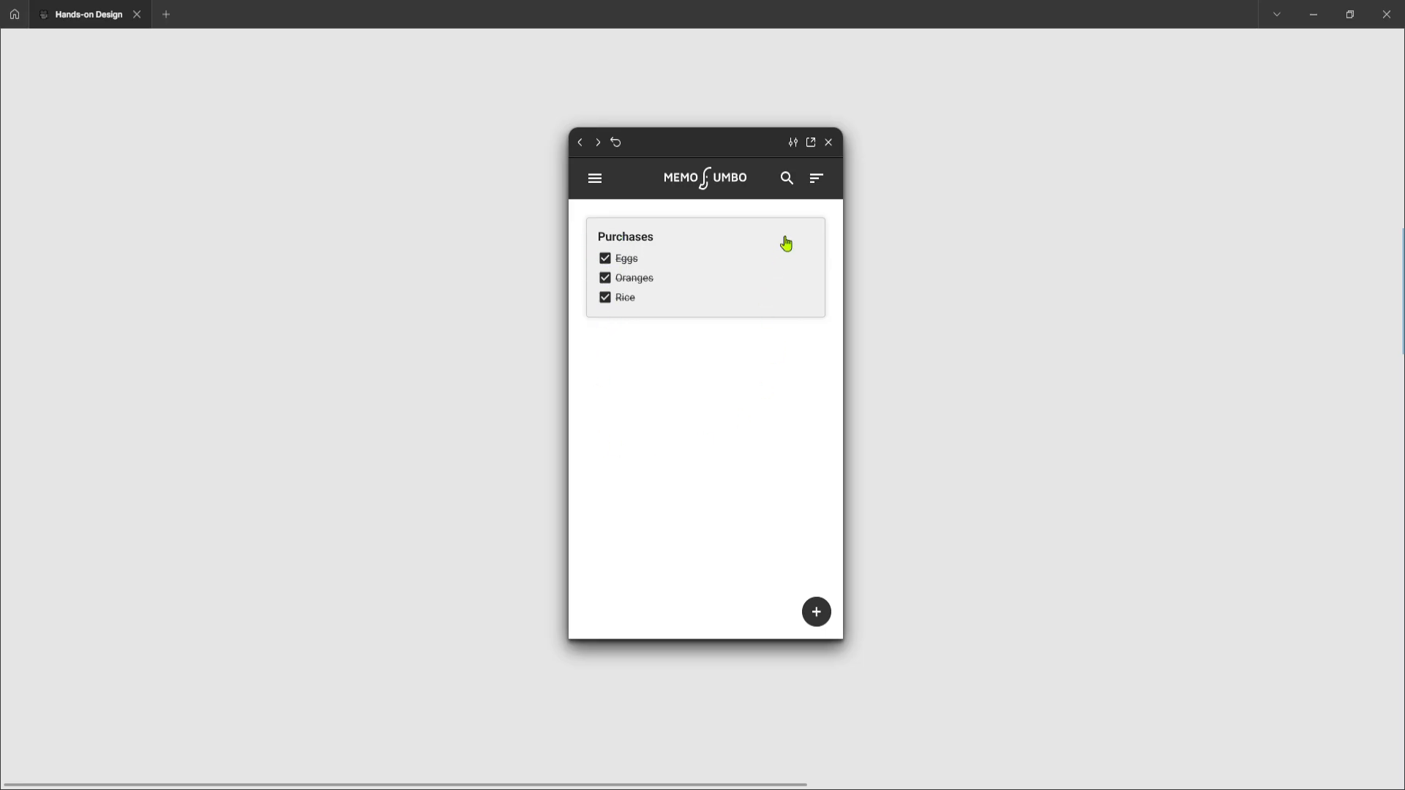
# Reopen the note, untick Oranges, and return to the home screen
pyautogui.click(810, 224)
pyautogui.click(813, 229)
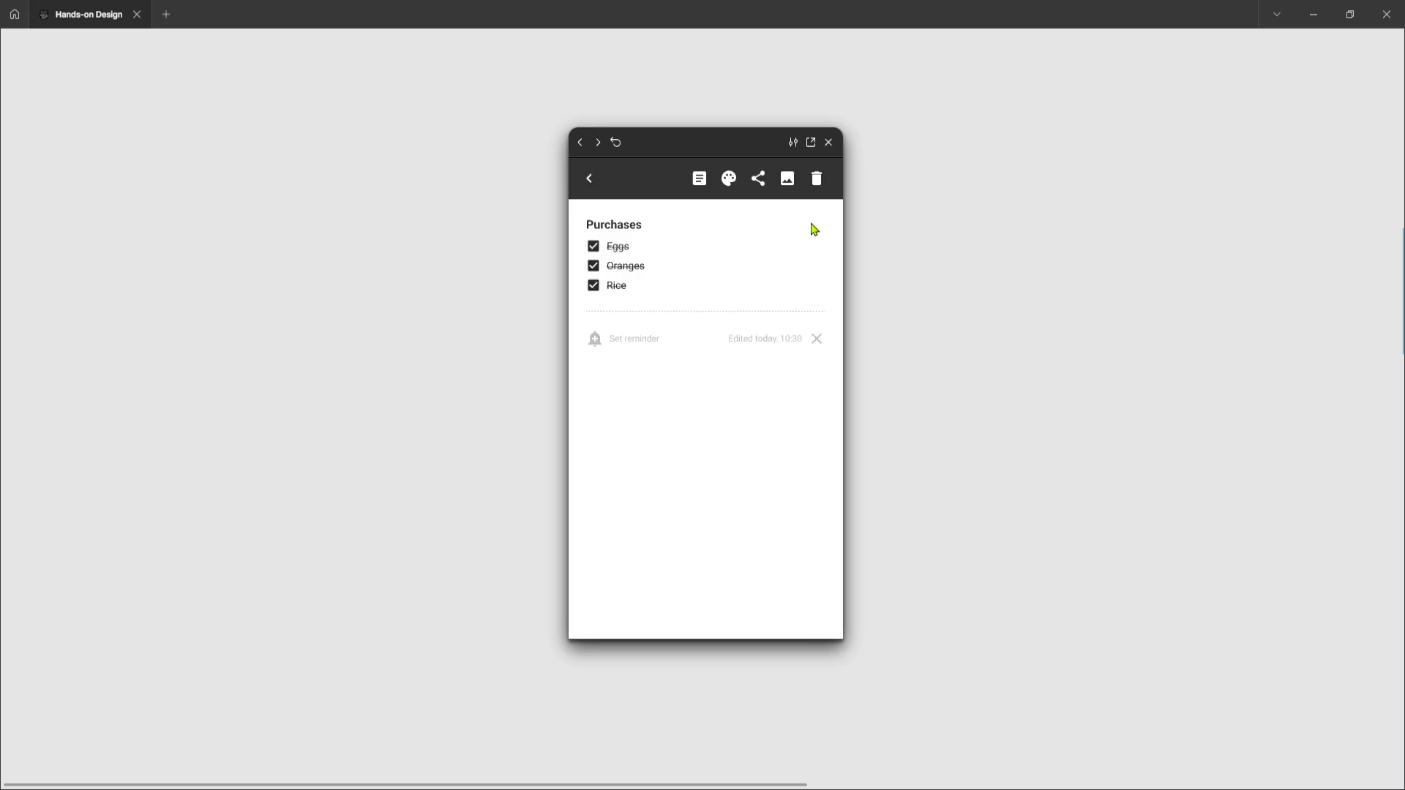
pyautogui.click(593, 269)
pyautogui.click(591, 182)
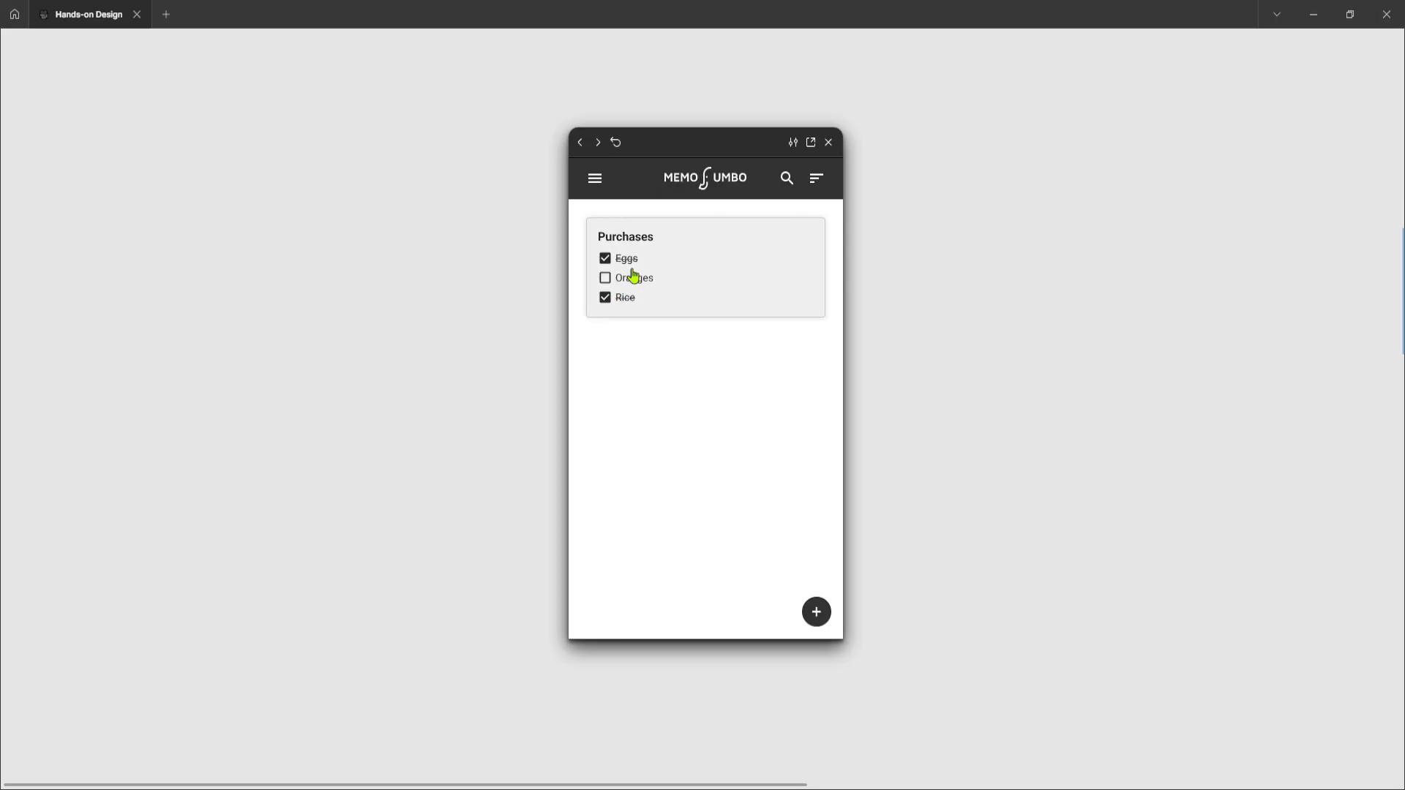
# Reopen the note, untick Rice, and return to the home screen
pyautogui.click(820, 229)
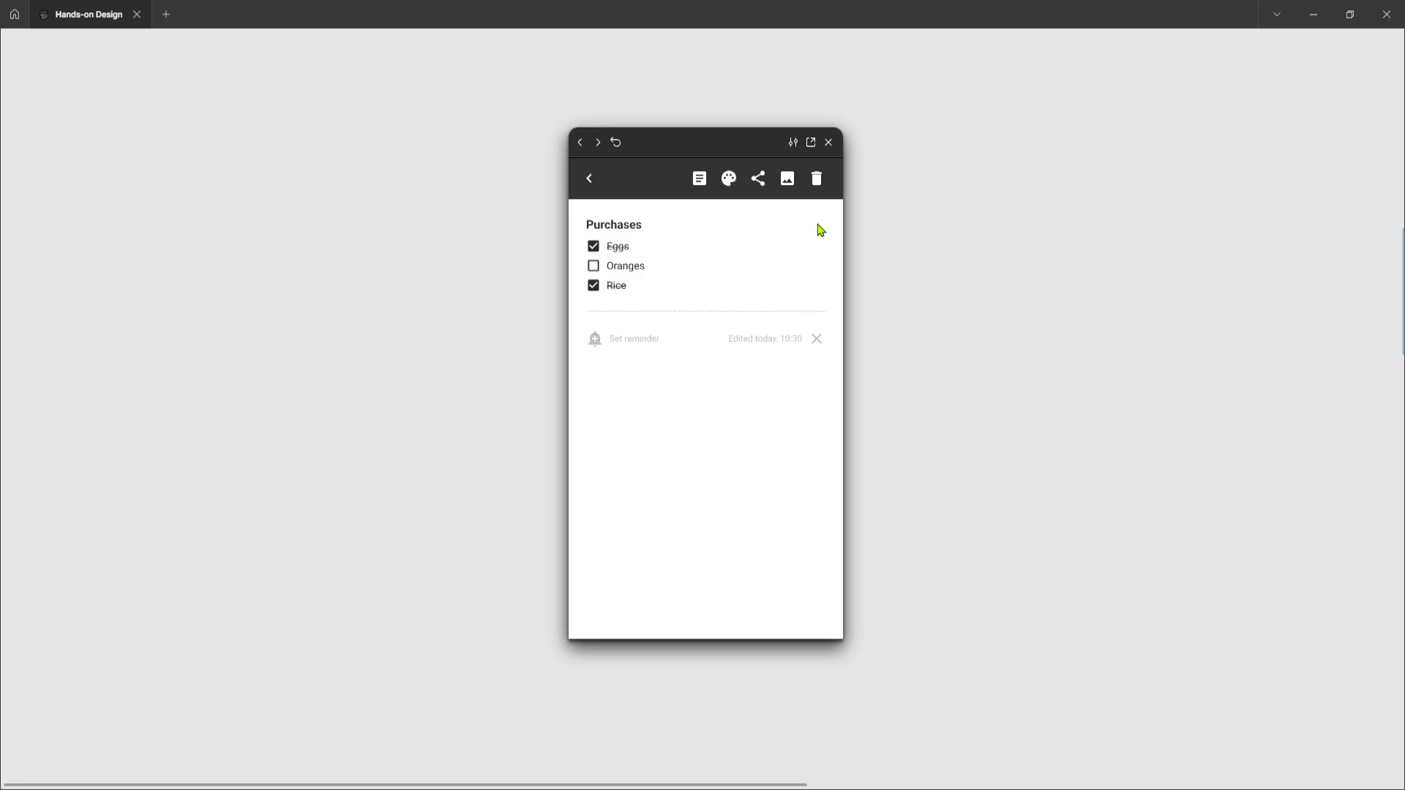
pyautogui.click(593, 286)
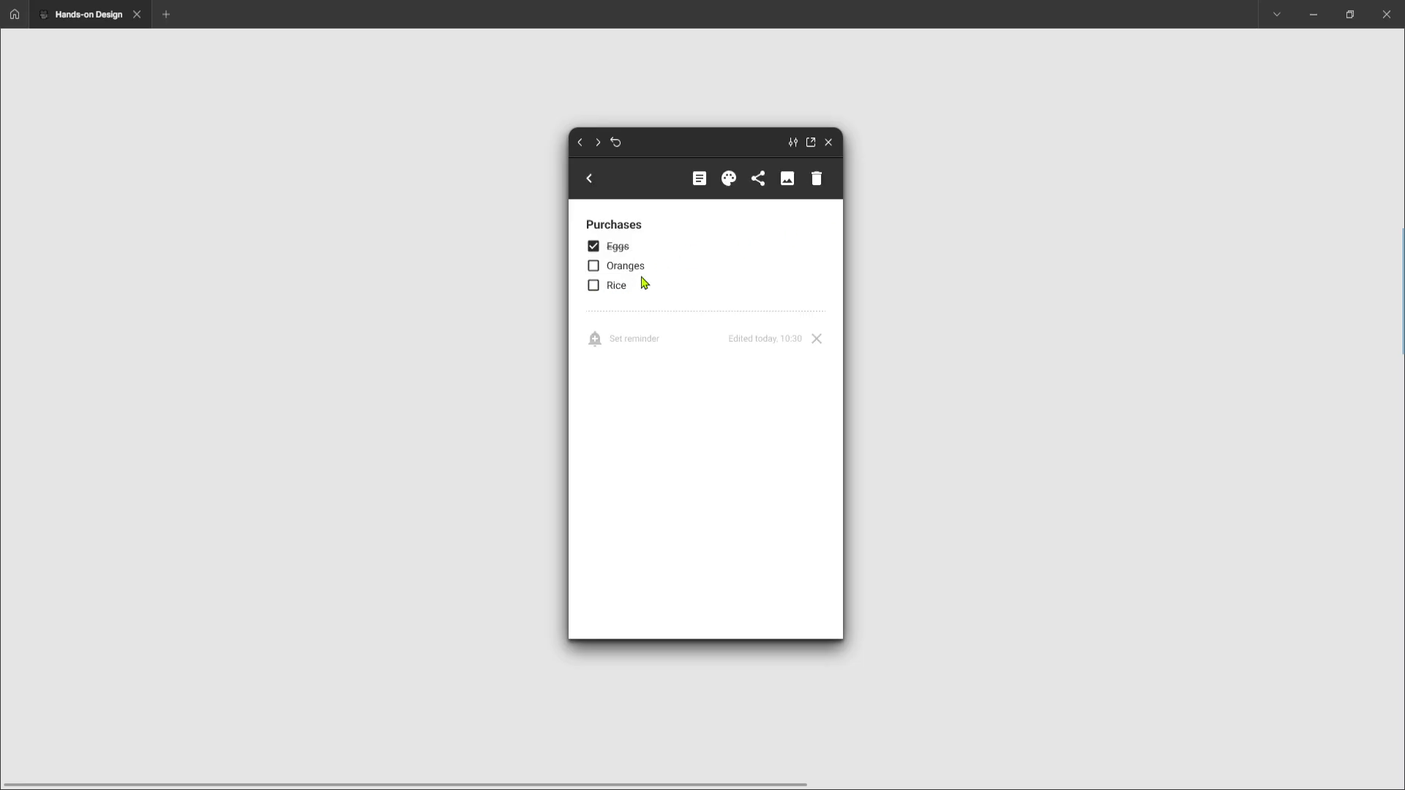
pyautogui.click(590, 179)
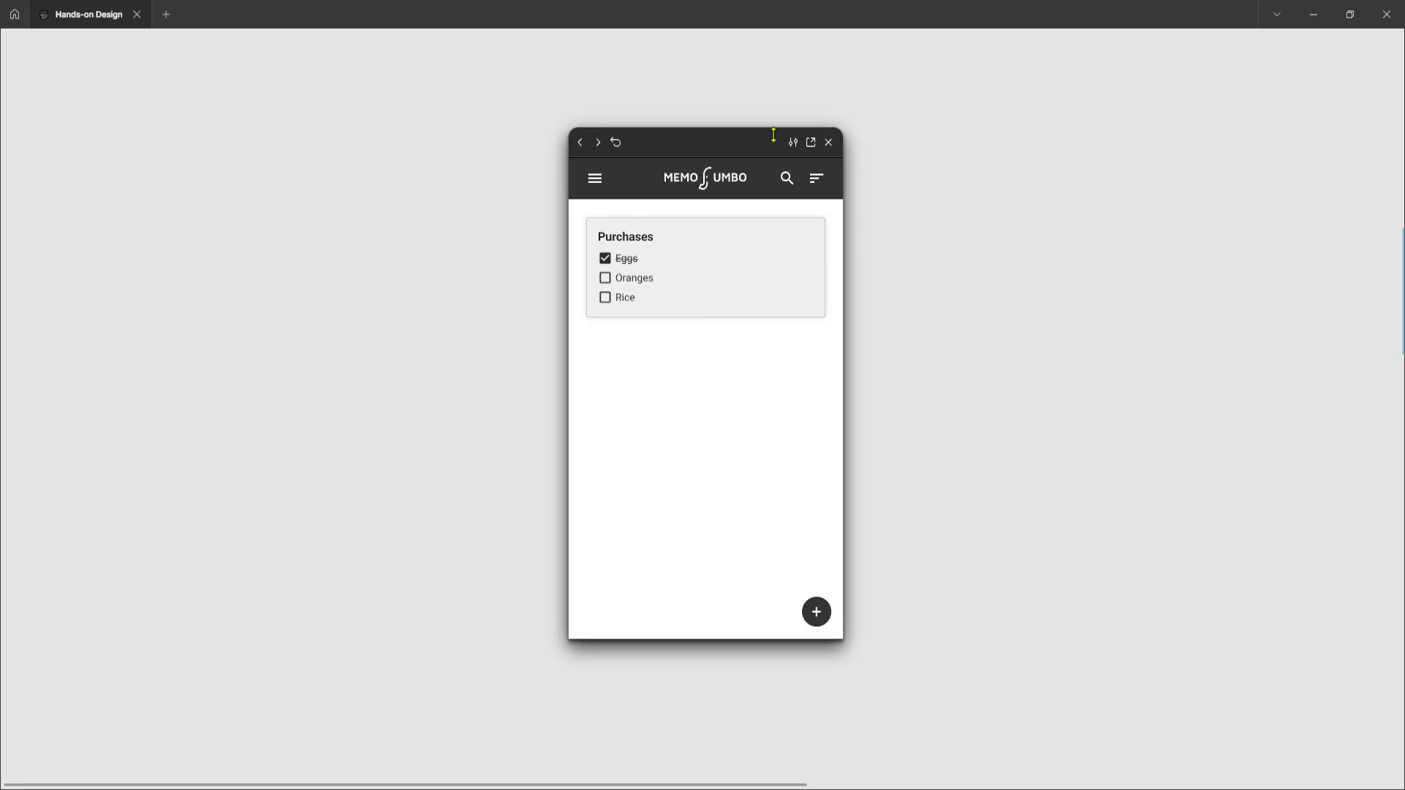
# Close the prototype preview and inspect the prototype connections between the frames on the canvas
pyautogui.click(828, 142)
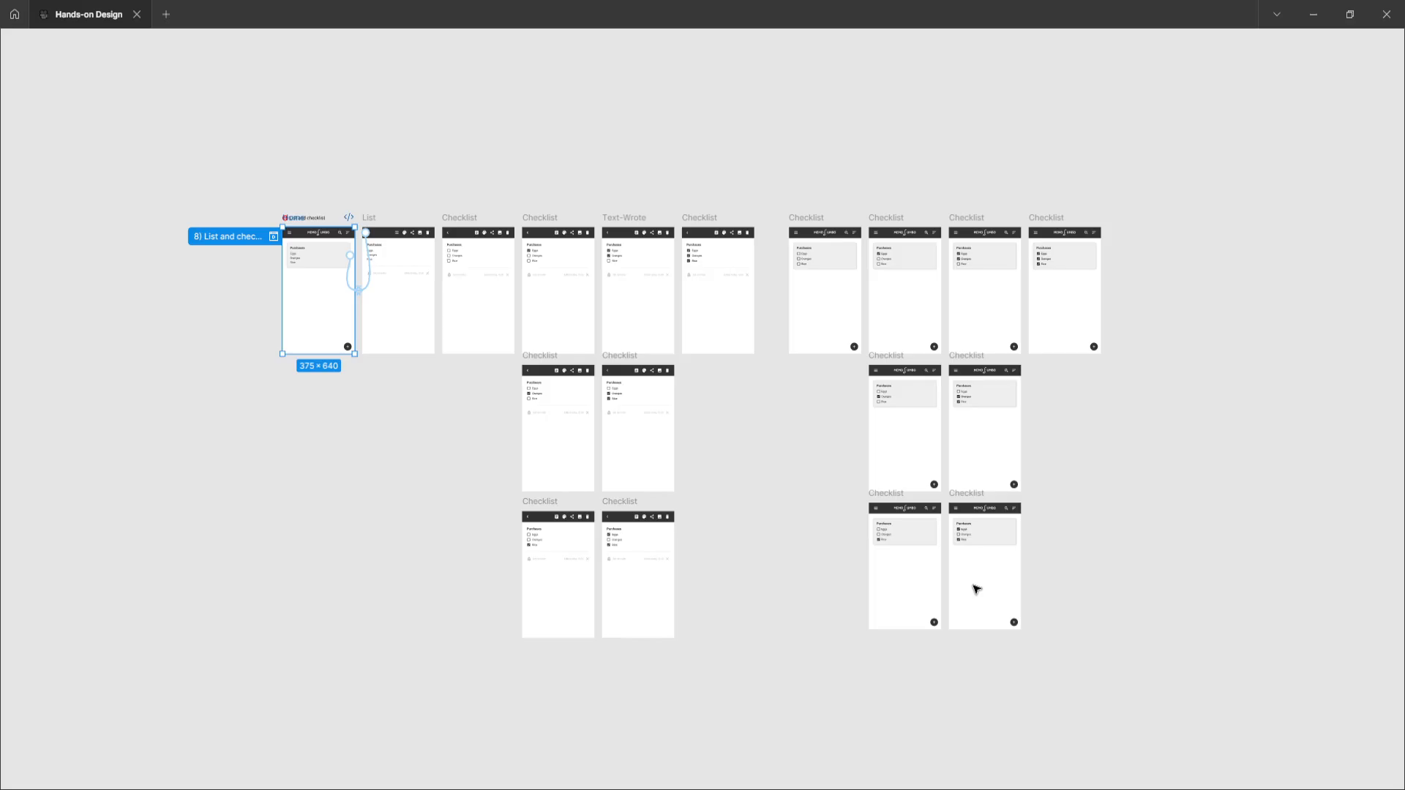
pyautogui.click(348, 448)
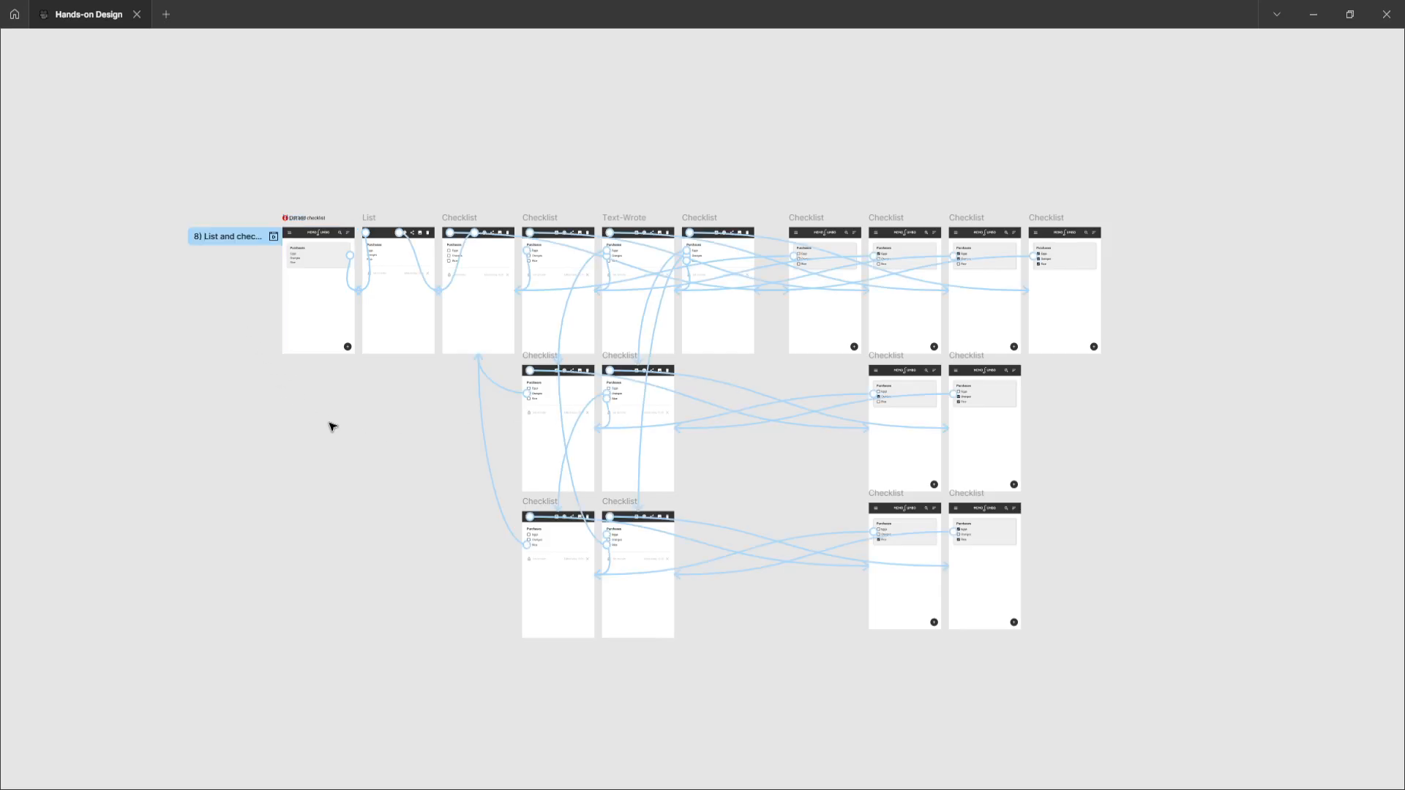
pyautogui.hotkey('ctrl', '\\')
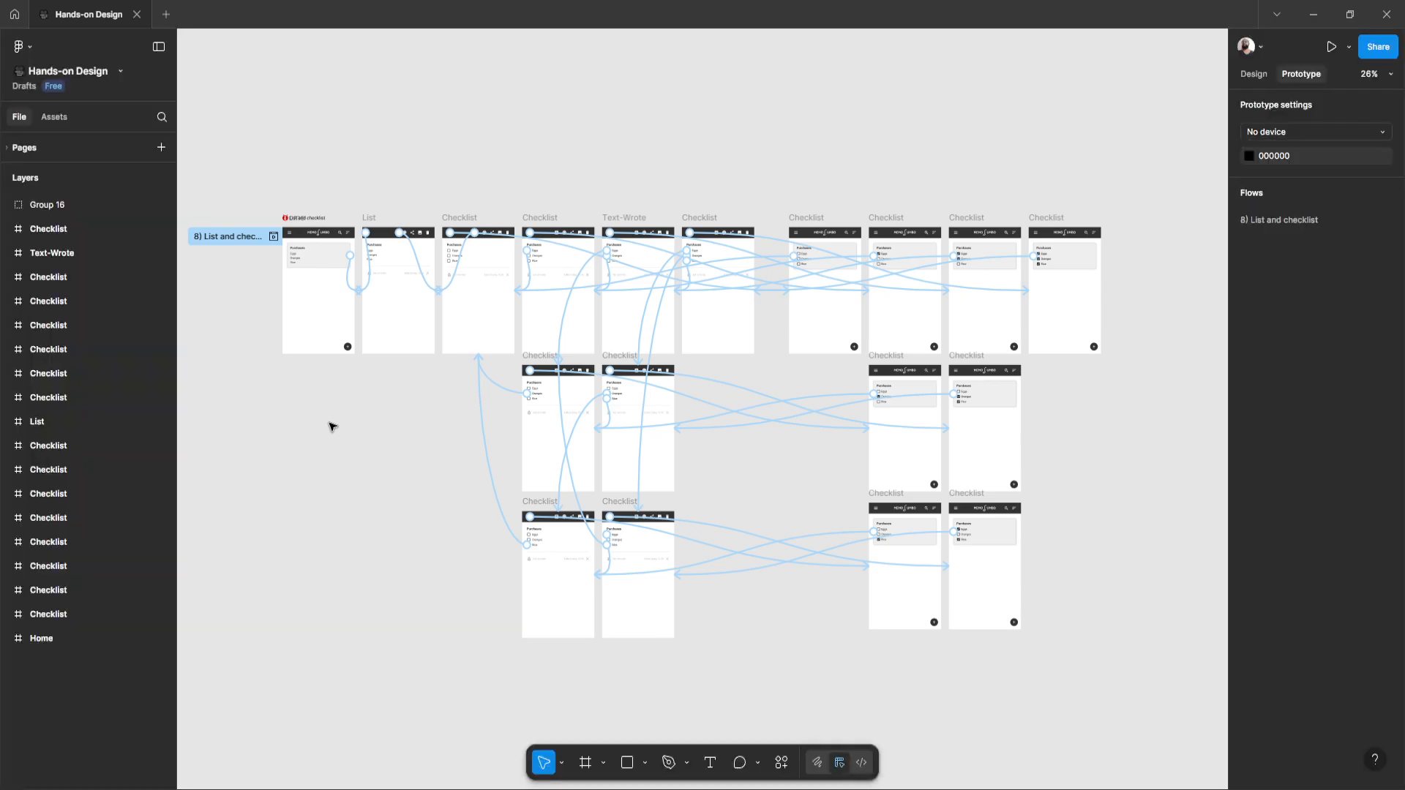
pyautogui.click(1264, 77)
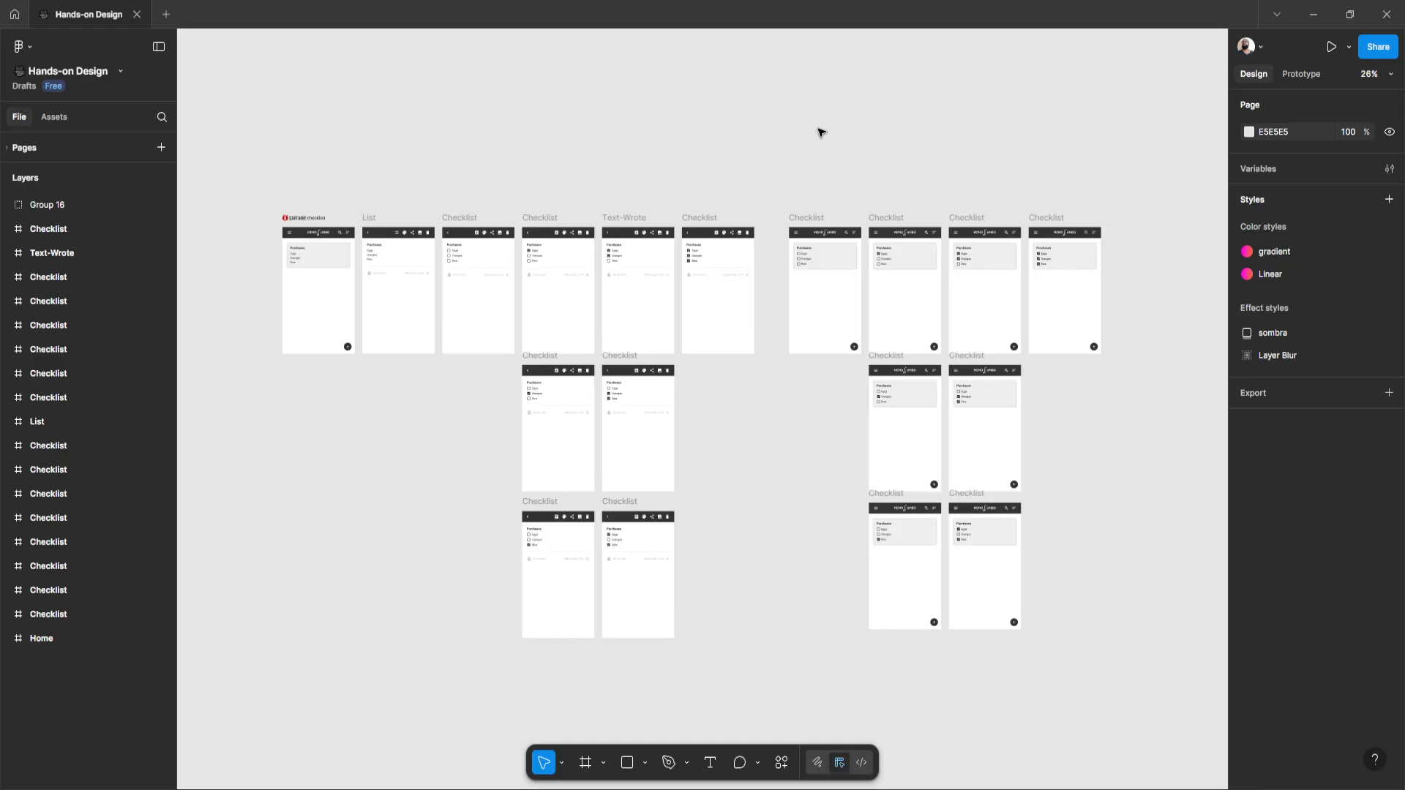
pyautogui.hotkey('ctrl', '\\')
# Examine the List and checklist frames up close, moving across the list and checklist screens
pyautogui.scroll(-1, 716, 201)
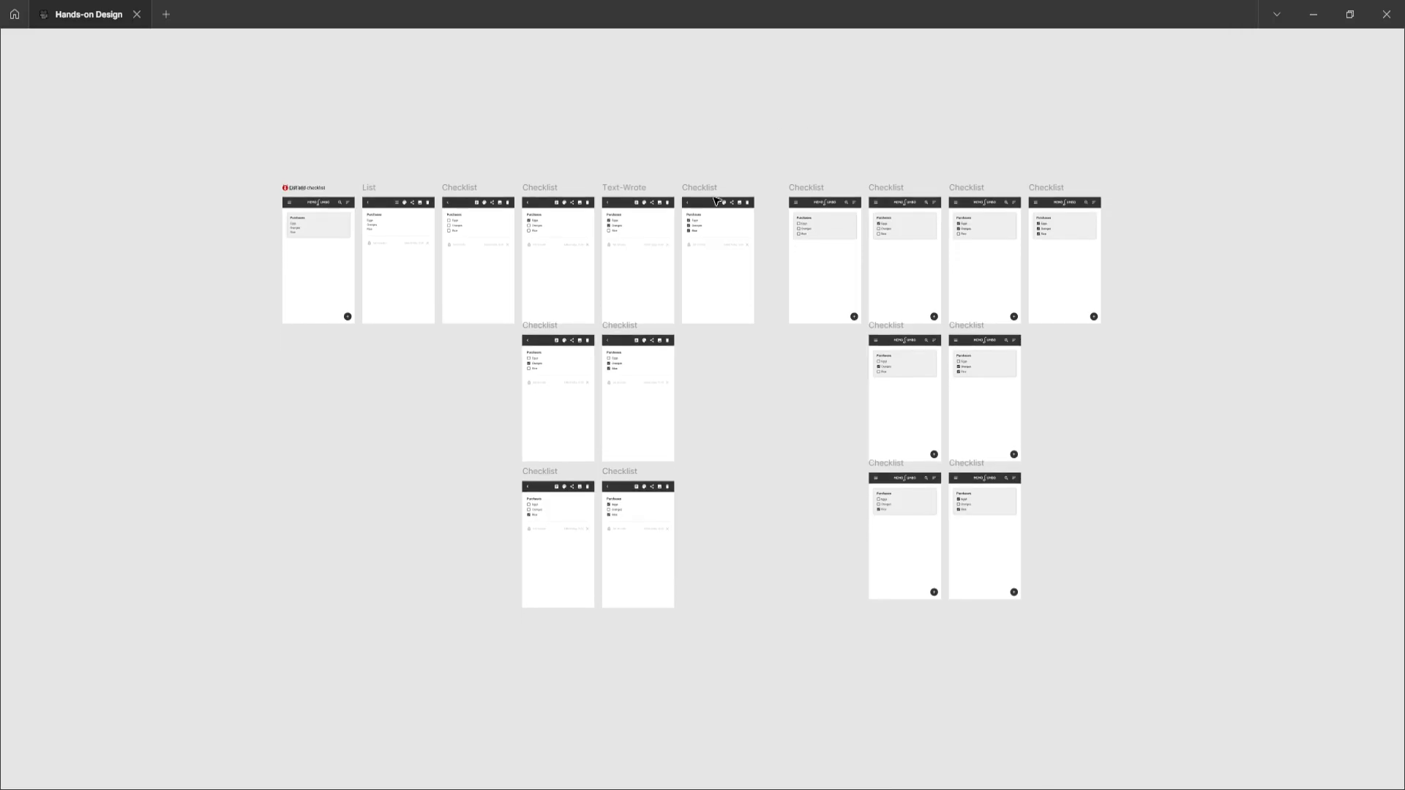
pyautogui.scroll(3, 586, 263)
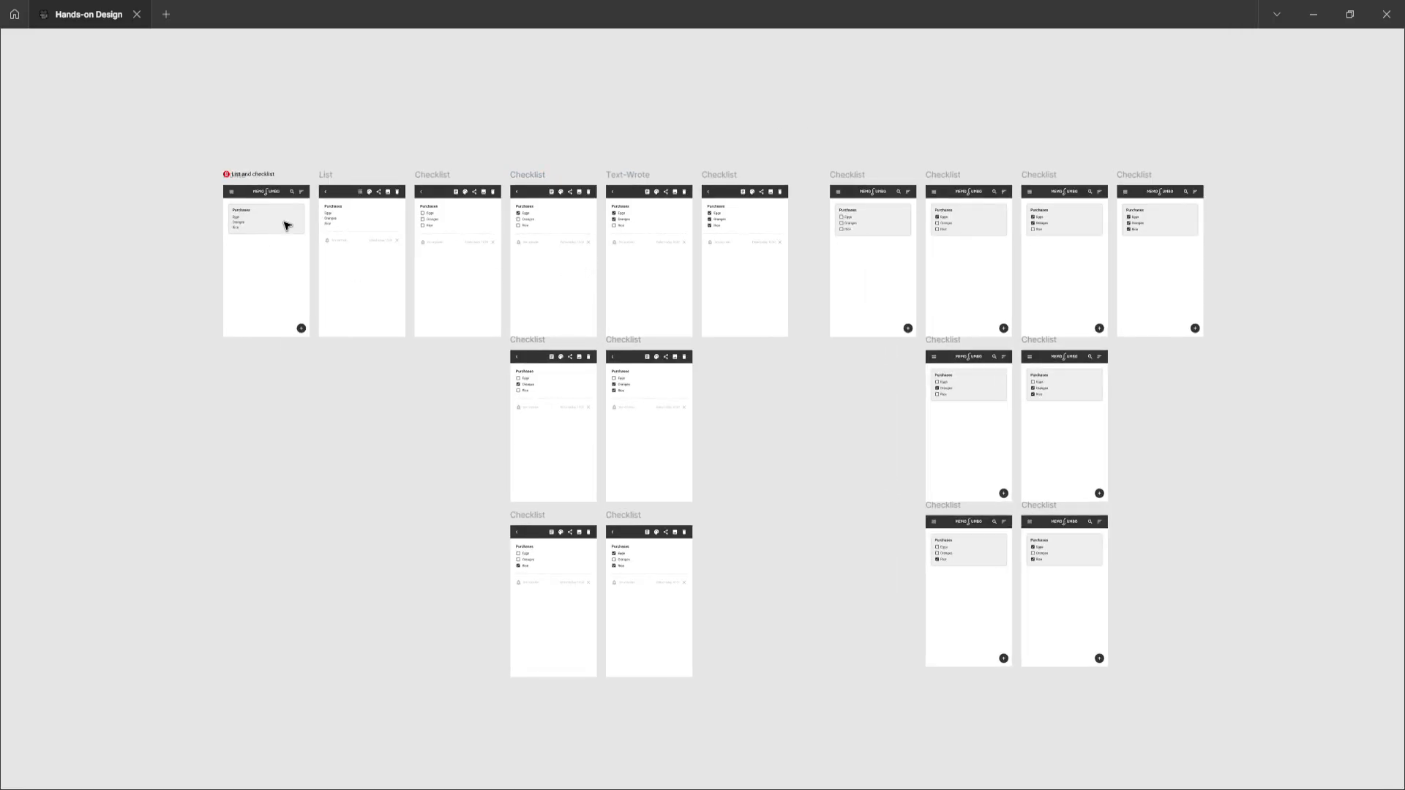
pyautogui.scroll(5, 216, 251)
pyautogui.scroll(2, 266, 254)
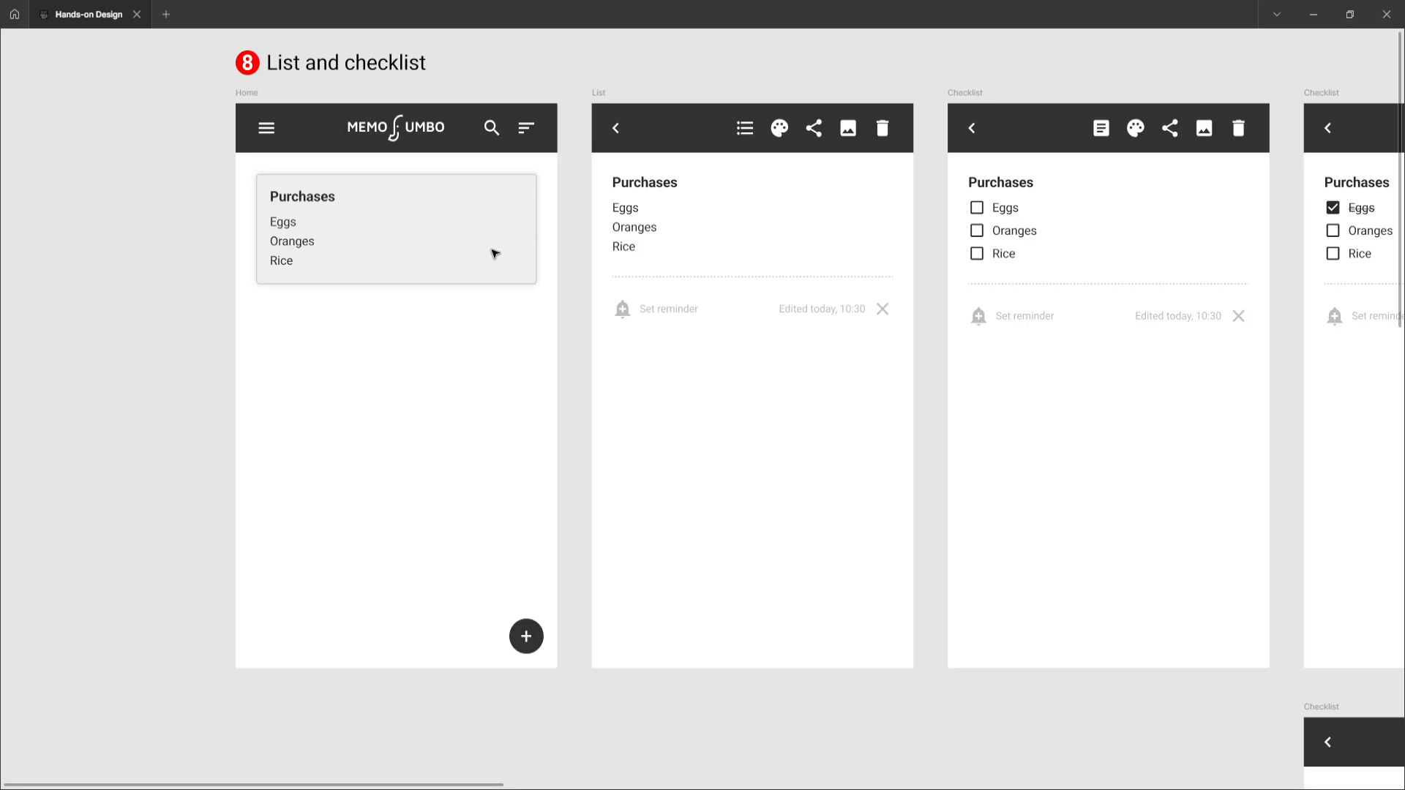
pyautogui.hscroll(3, 481, 248)
pyautogui.hscroll(5, 481, 248)
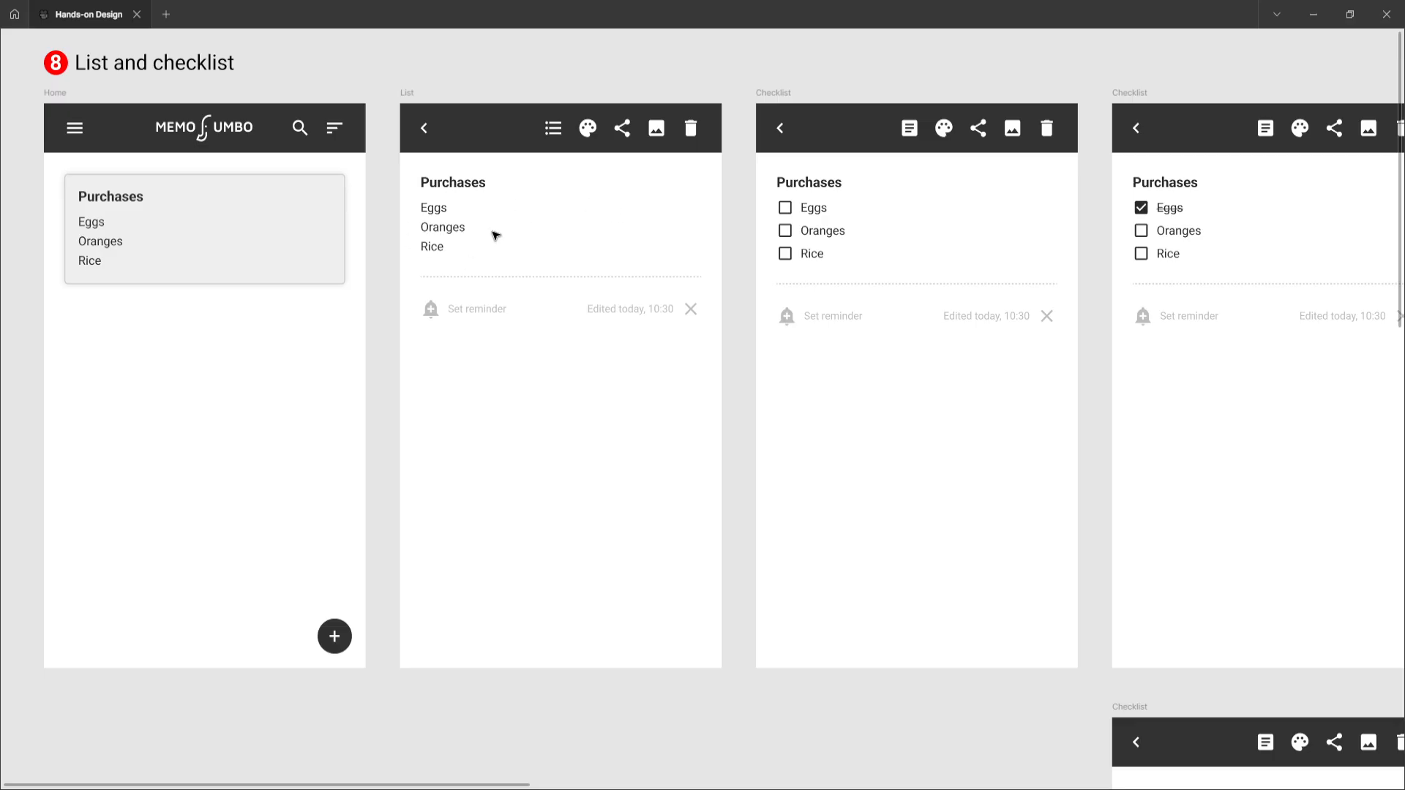
pyautogui.hscroll(3, 511, 222)
pyautogui.hscroll(2, 511, 222)
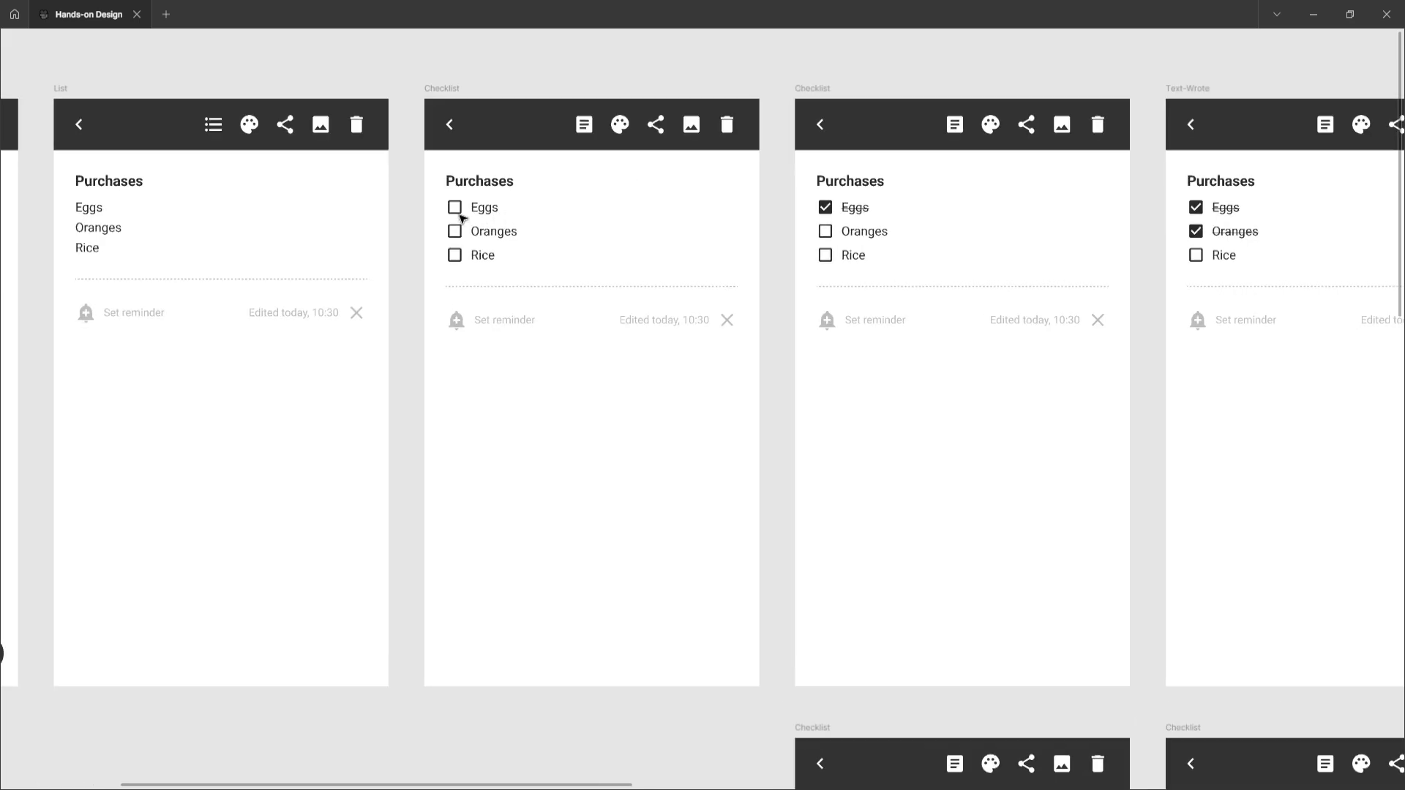
pyautogui.scroll(1, 488, 208)
# Select the Eggs row inside the first checklist frame and set its width to fill the container
pyautogui.click(490, 210)
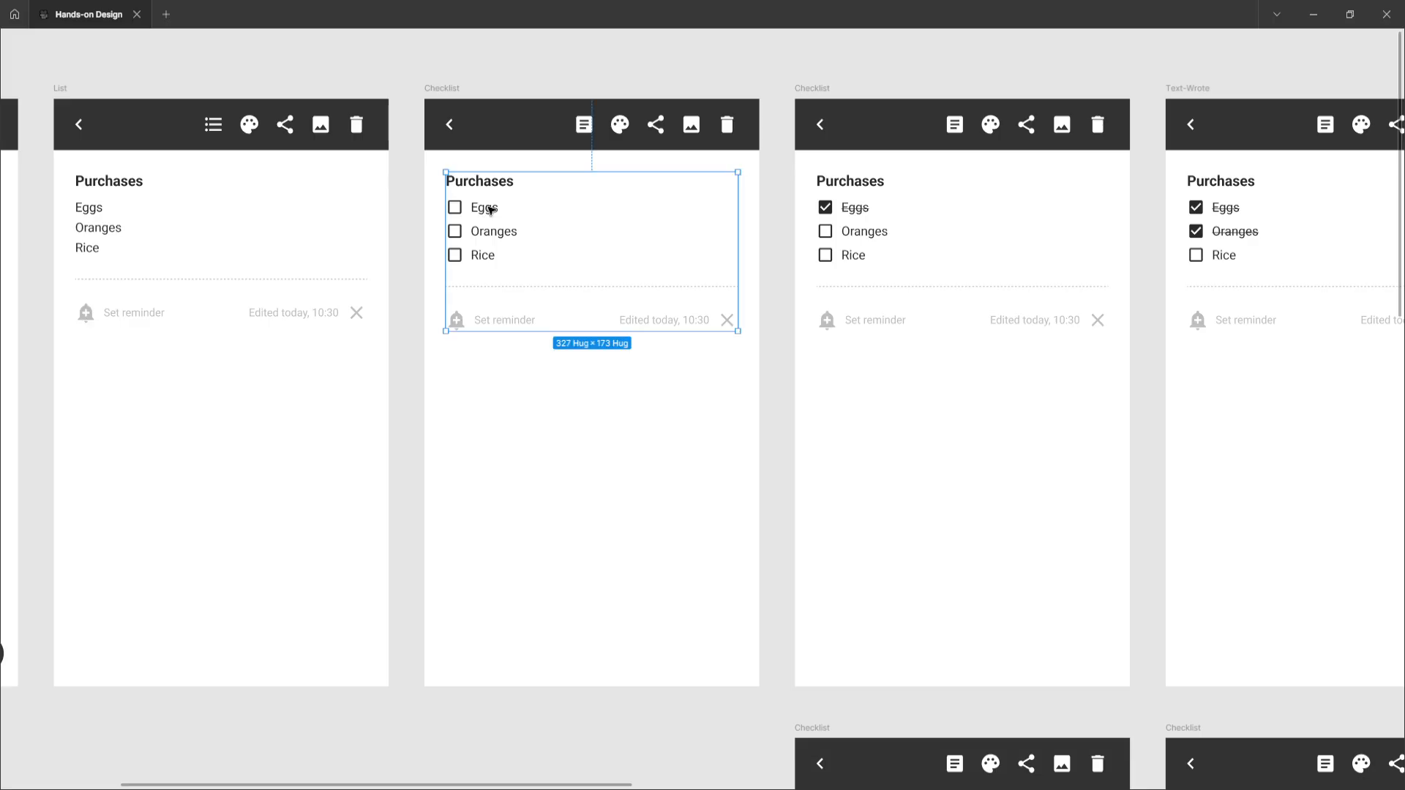
pyautogui.click(489, 210)
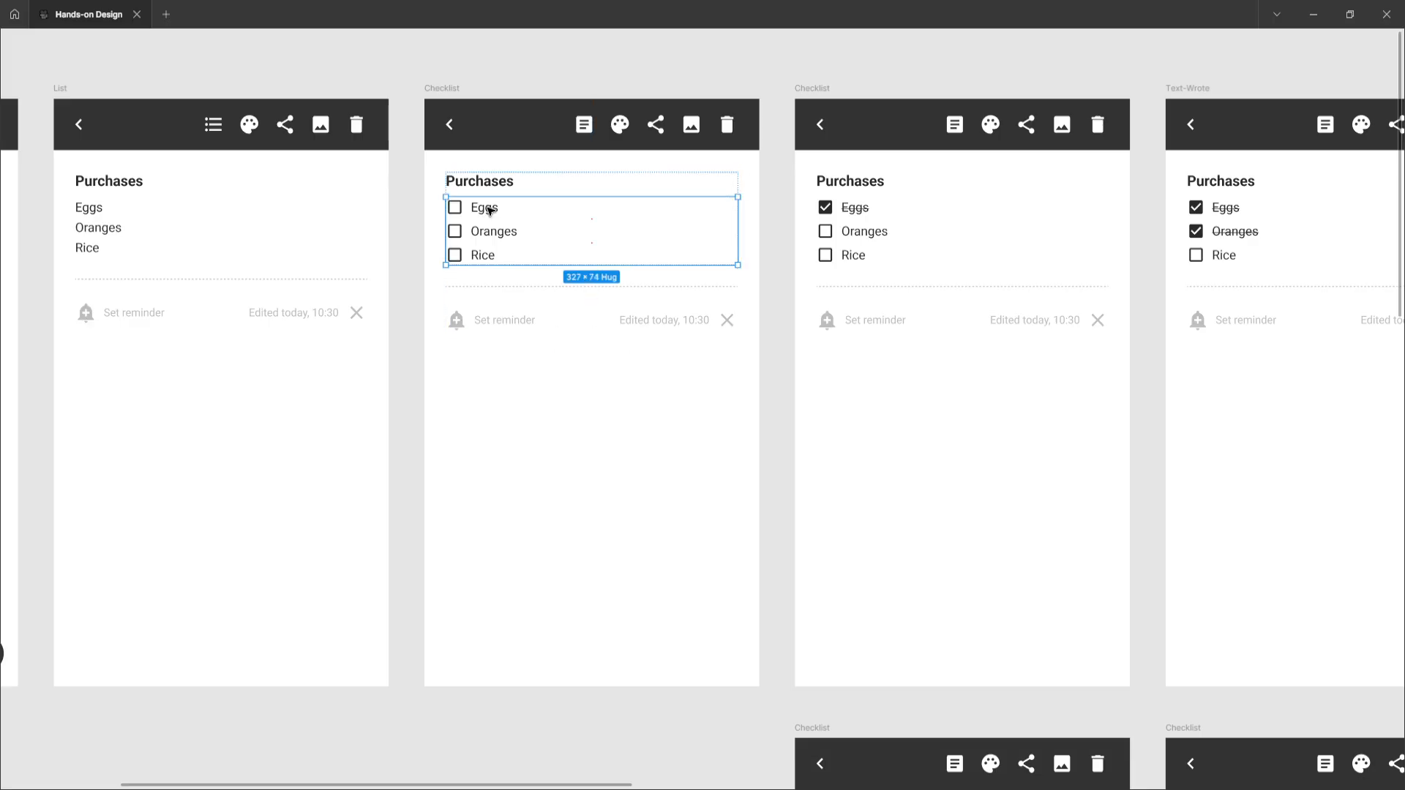
pyautogui.click(489, 210)
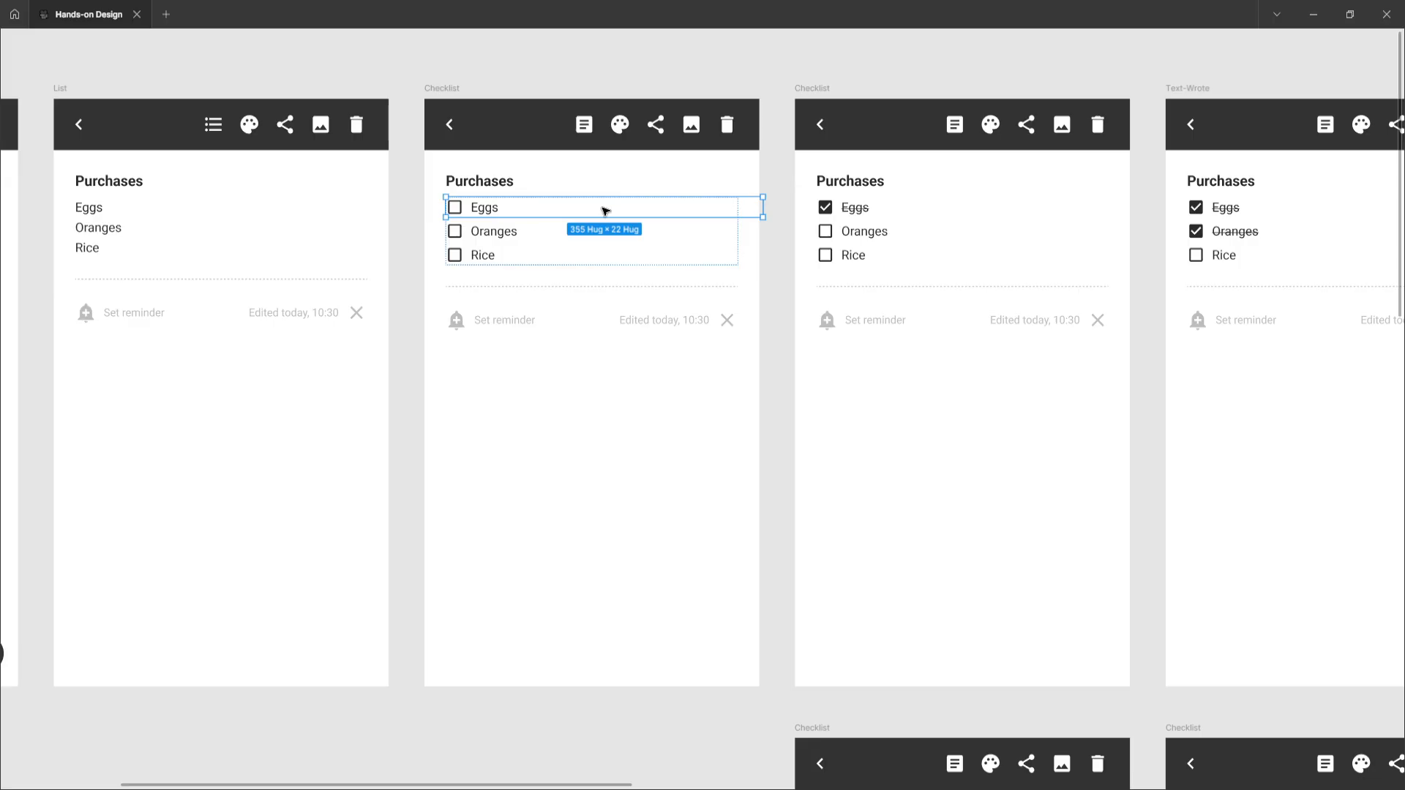
pyautogui.moveTo(763, 207); pyautogui.dragTo(736, 208)
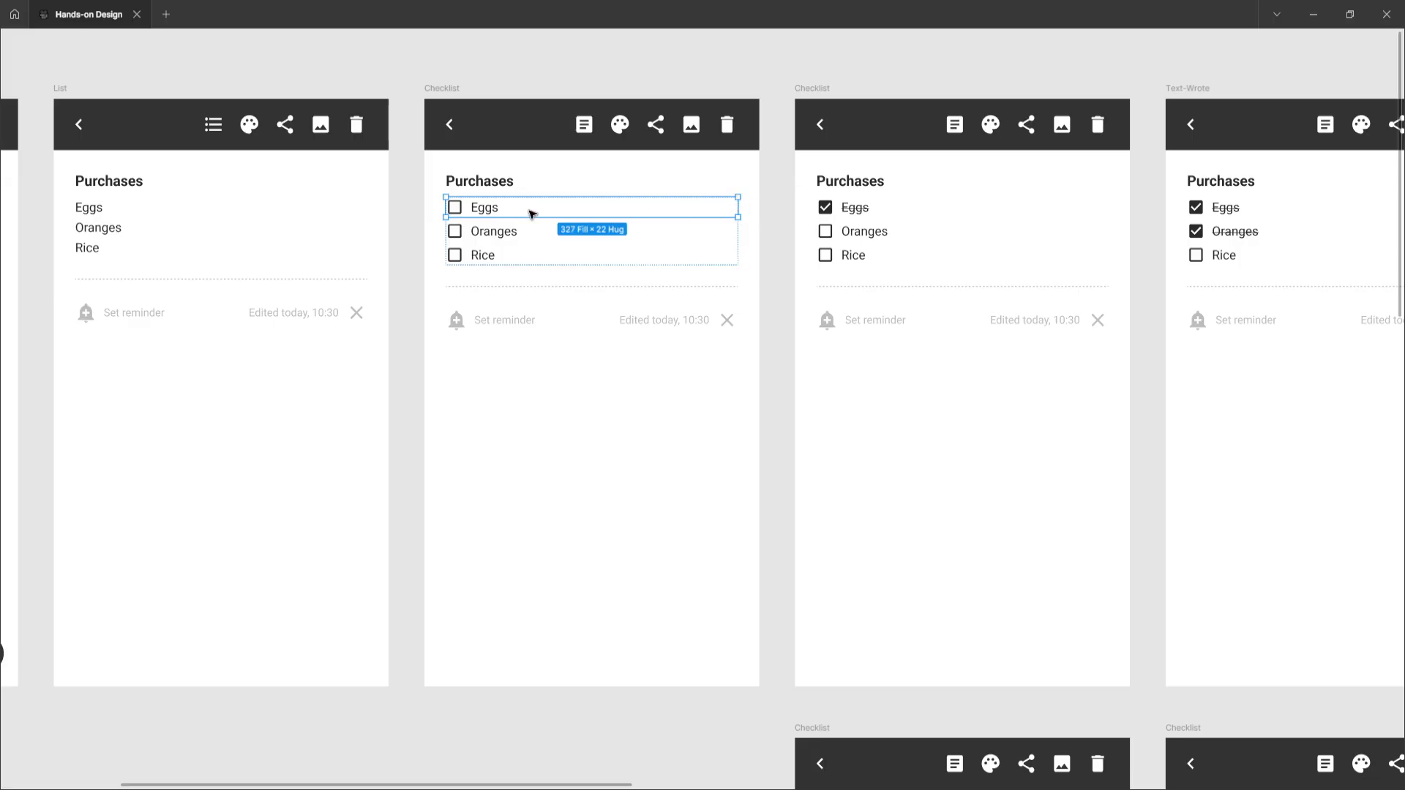
# Inspect the Eggs checkbox and label layers within the row, then deselect
pyautogui.scroll(1, 459, 212)
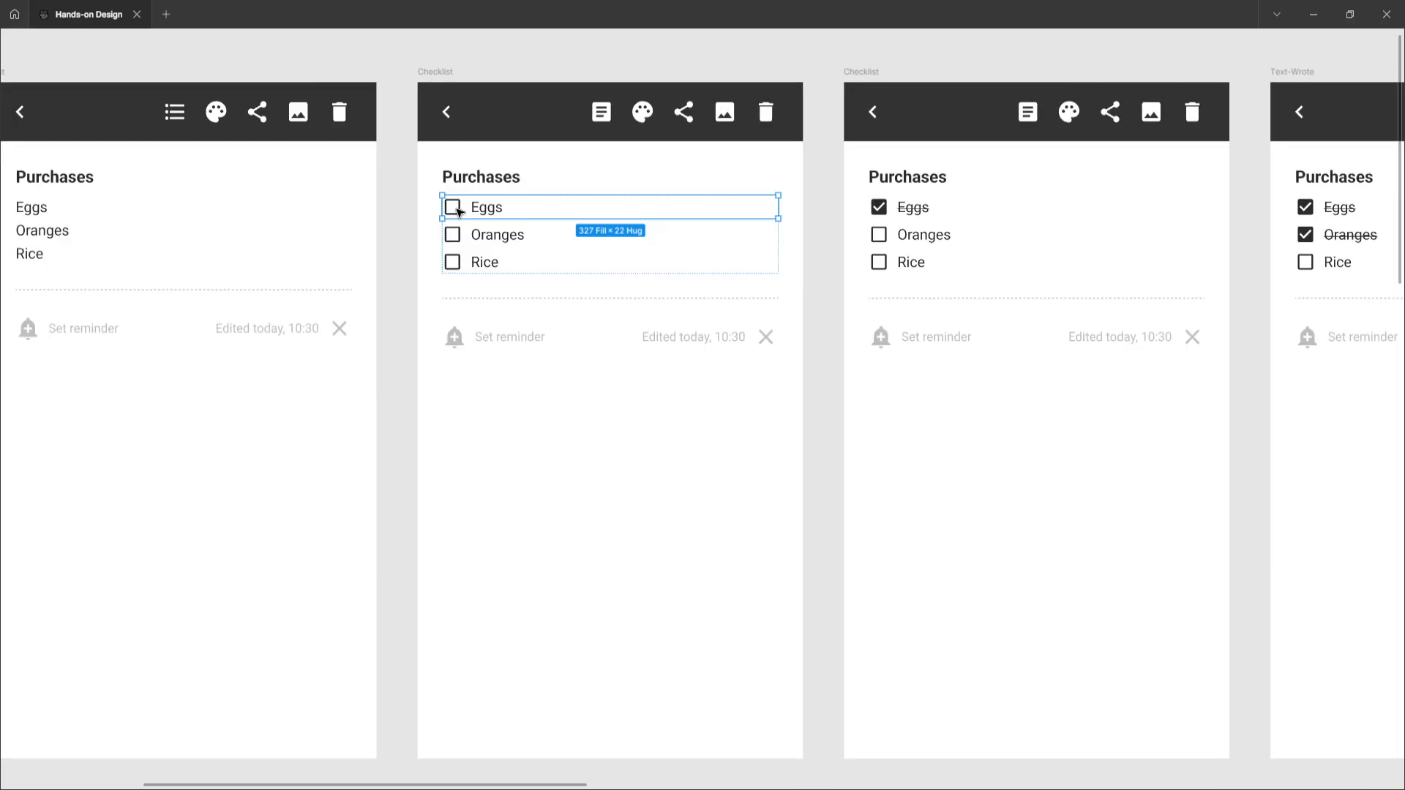
pyautogui.click(459, 212)
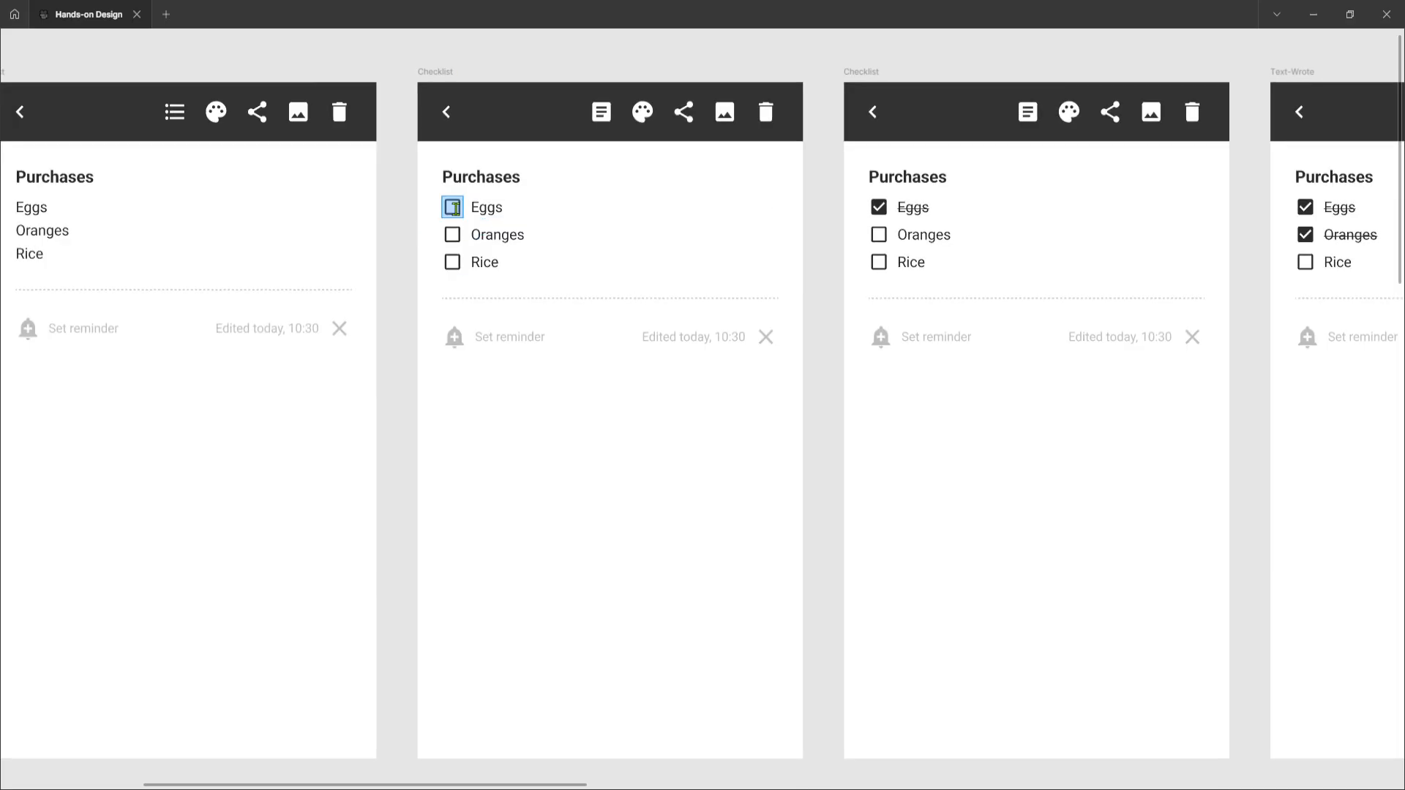
pyautogui.doubleClick(494, 208)
pyautogui.click(452, 209)
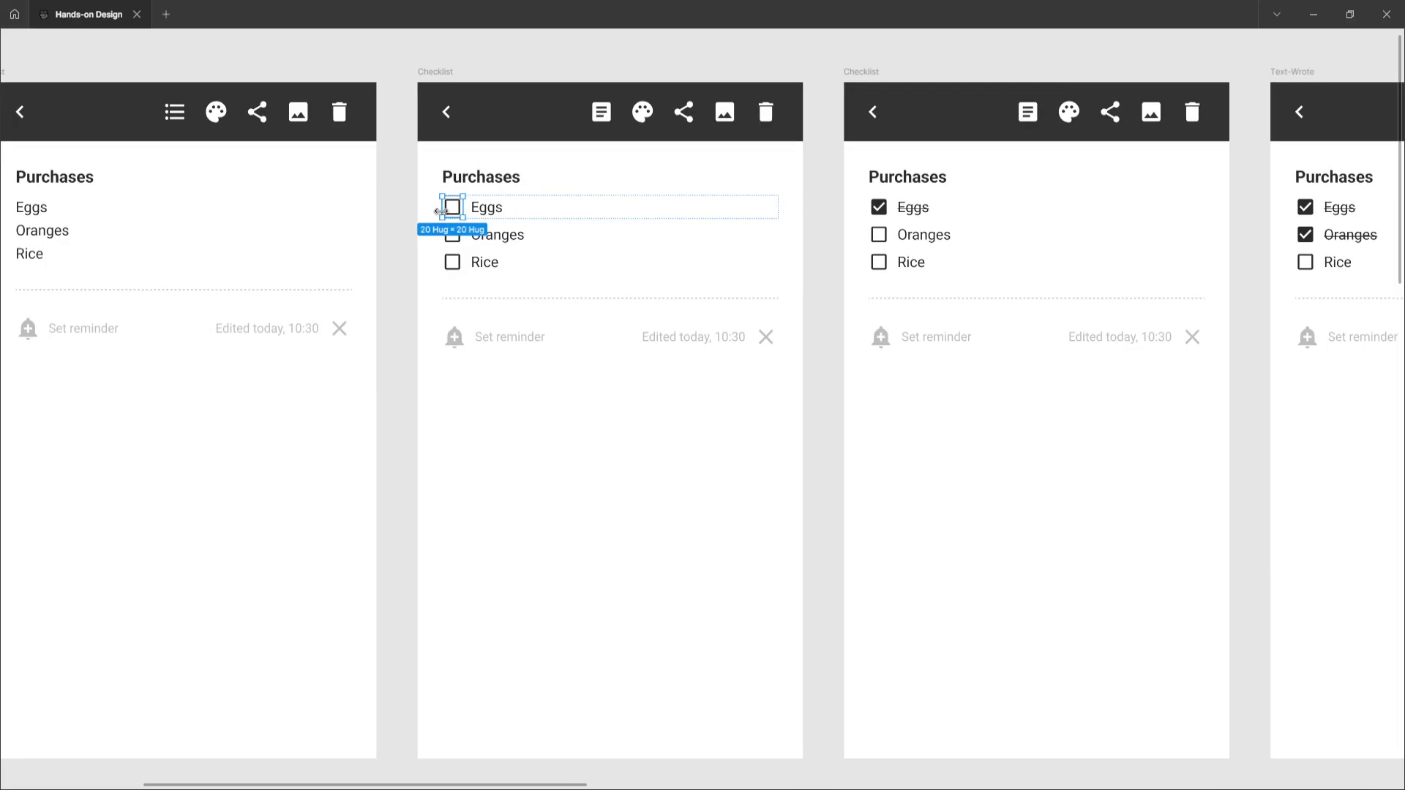
pyautogui.click(402, 249)
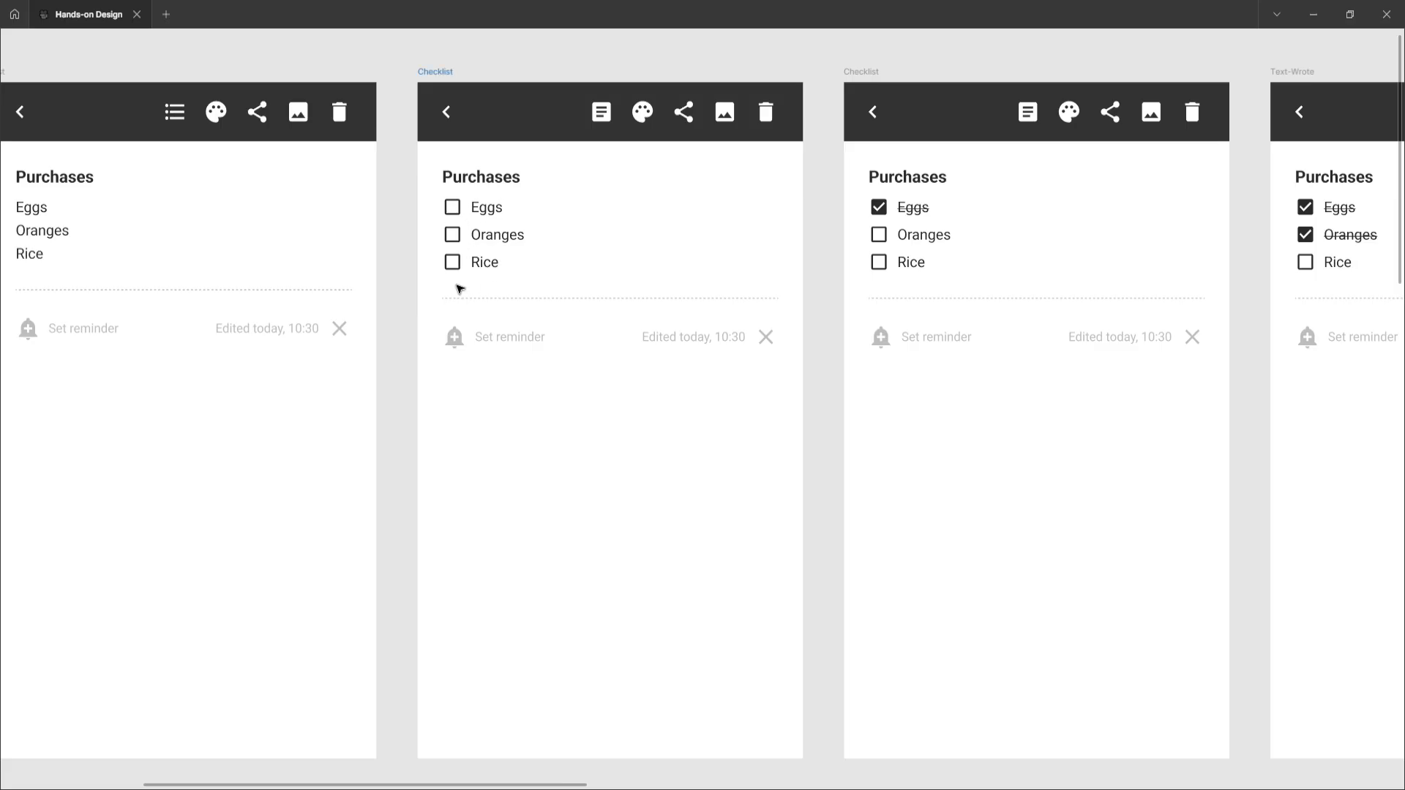
# Review the checklist frames to compare their checked states, ending back at the Home frame
pyautogui.scroll(-3, 460, 288)
pyautogui.hscroll(5, 460, 288)
pyautogui.scroll(3, 655, 223)
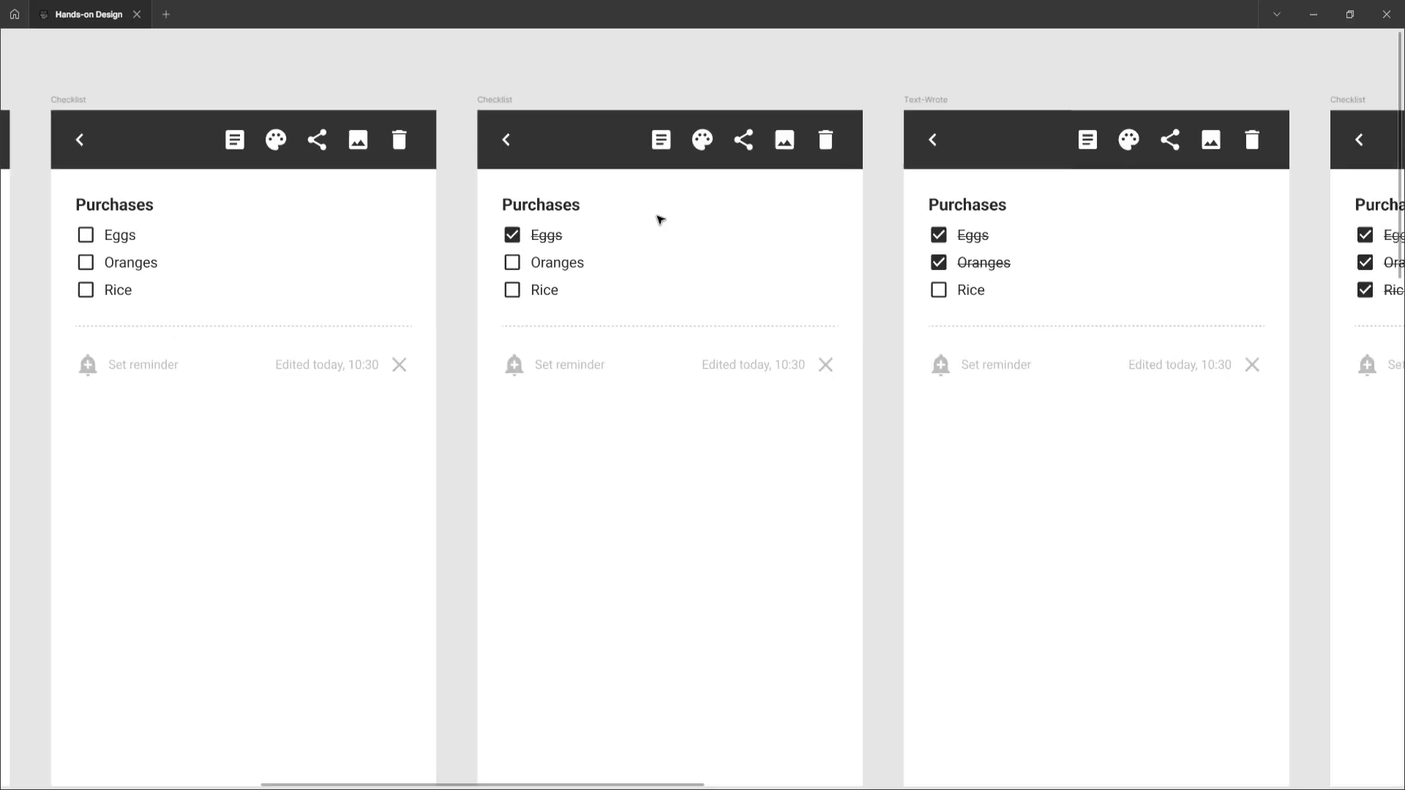
pyautogui.scroll(-1, 631, 234)
pyautogui.hscroll(1, 571, 242)
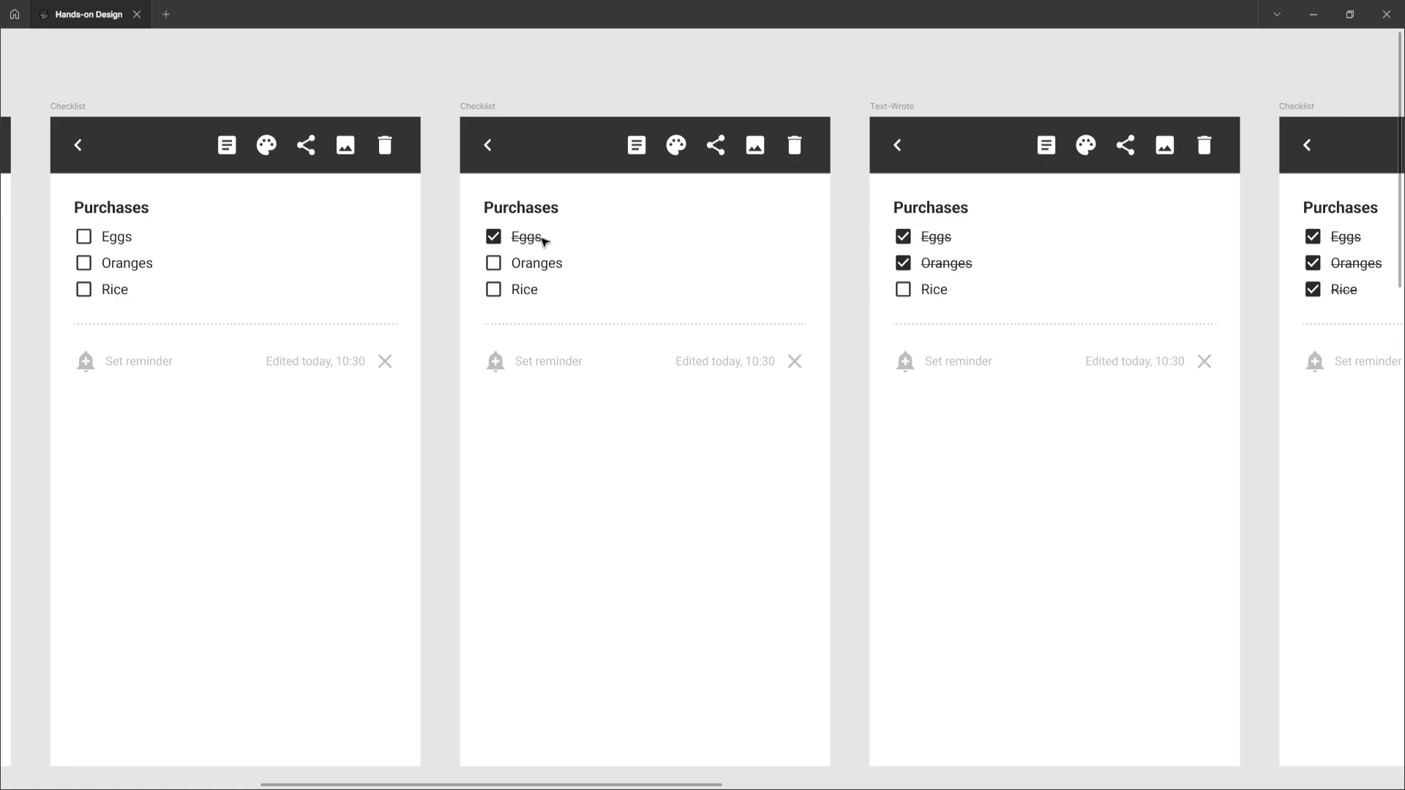
pyautogui.hscroll(4, 568, 249)
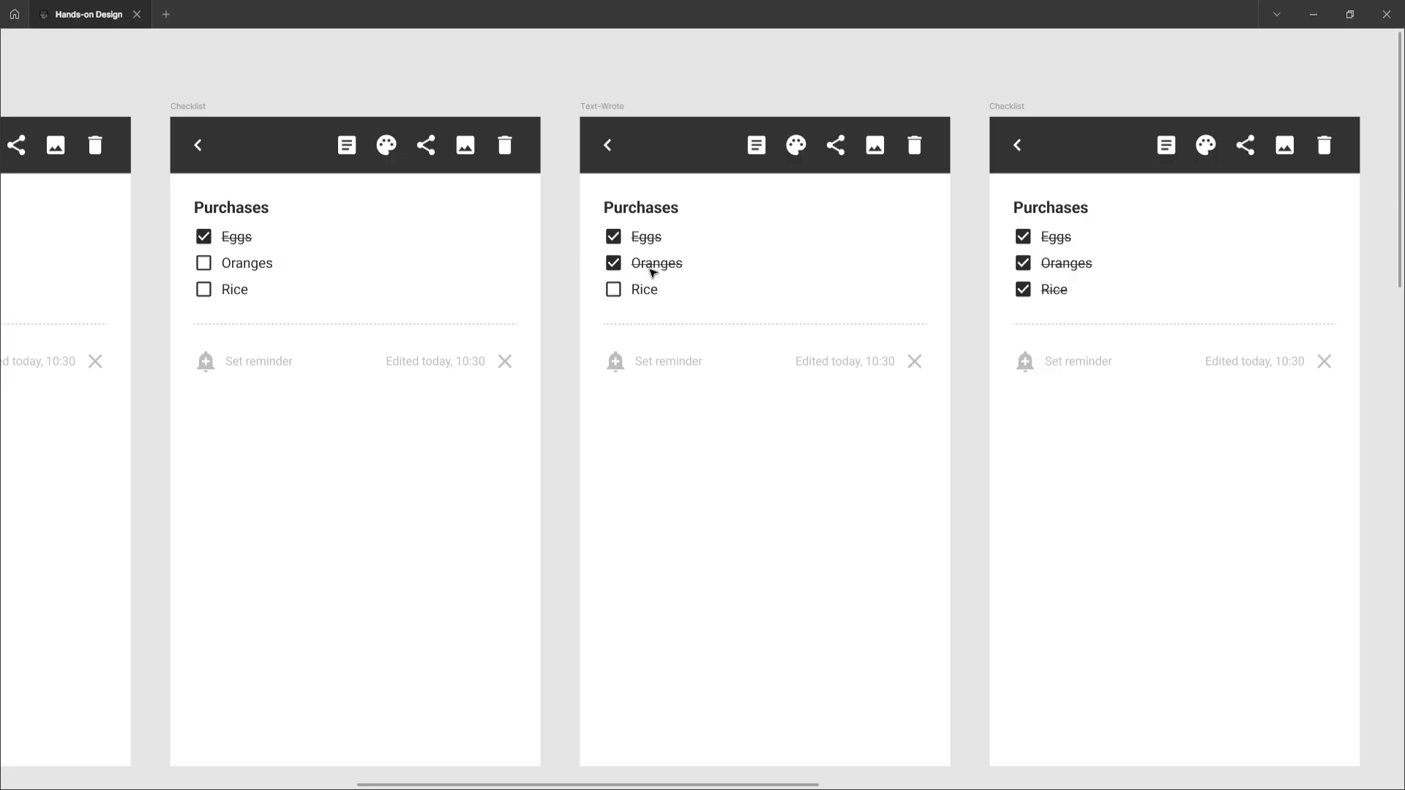
pyautogui.hscroll(5, 651, 271)
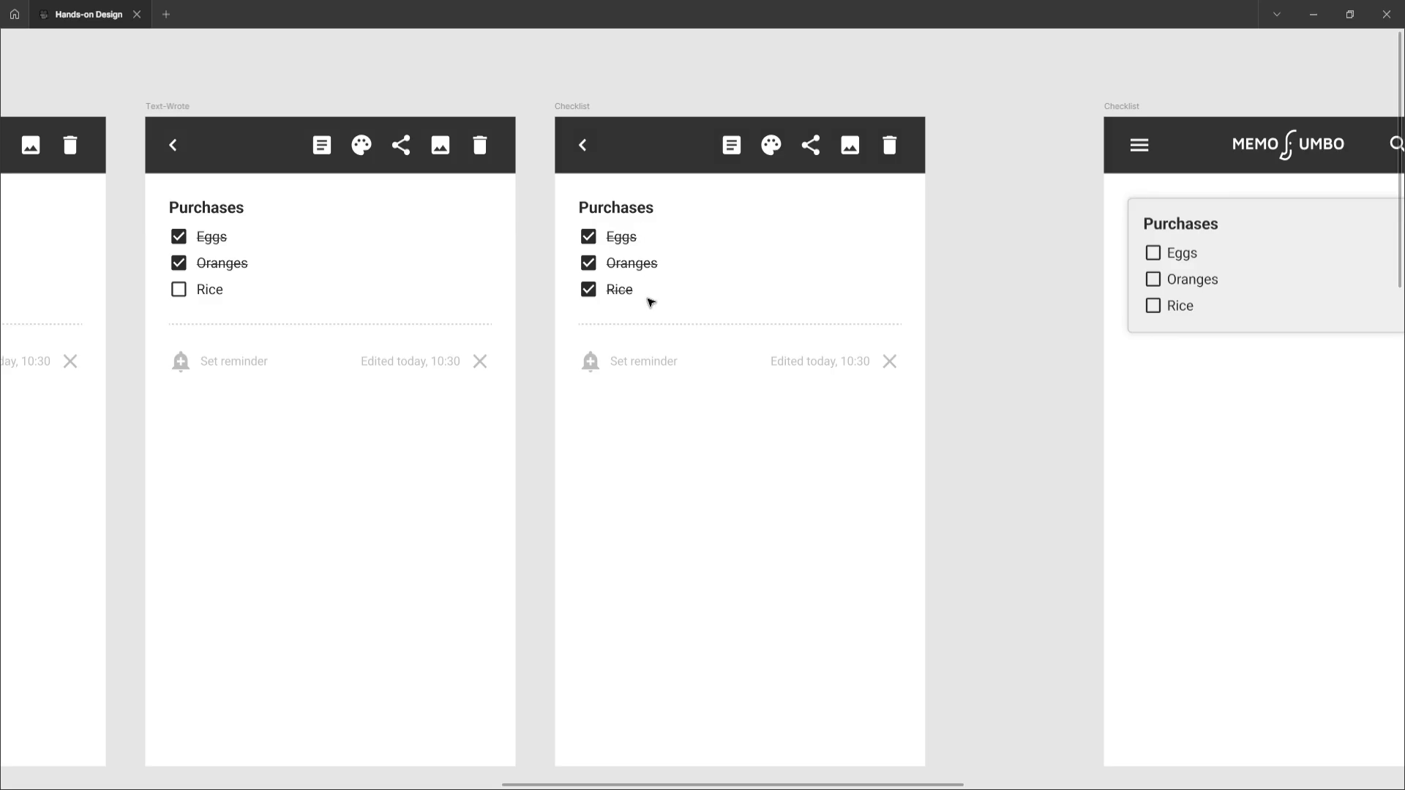
pyautogui.hscroll(-20, 651, 303)
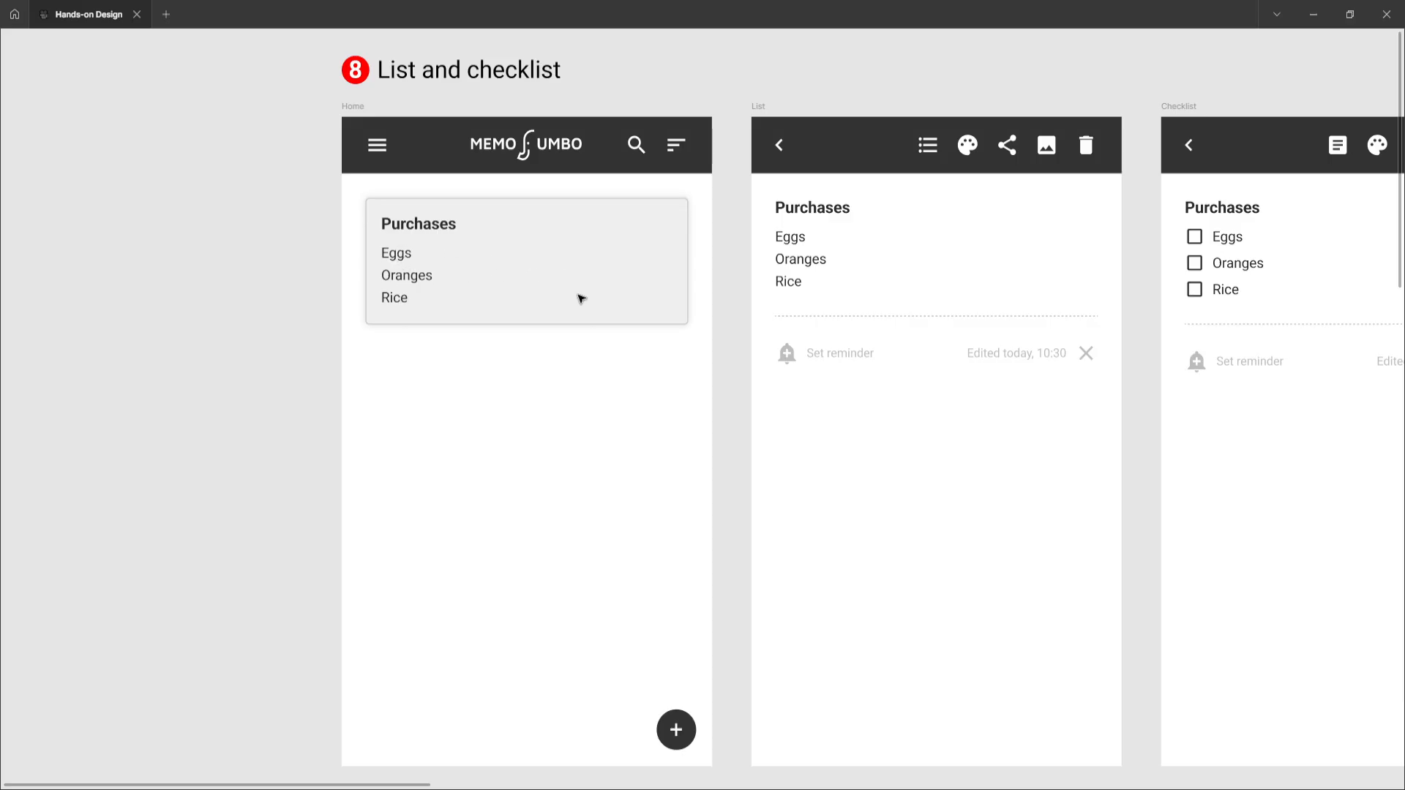
# Scroll across the Home-style checklist frames to compare which items are ticked in each
pyautogui.hscroll(15, 586, 294)
pyautogui.hscroll(10, 594, 292)
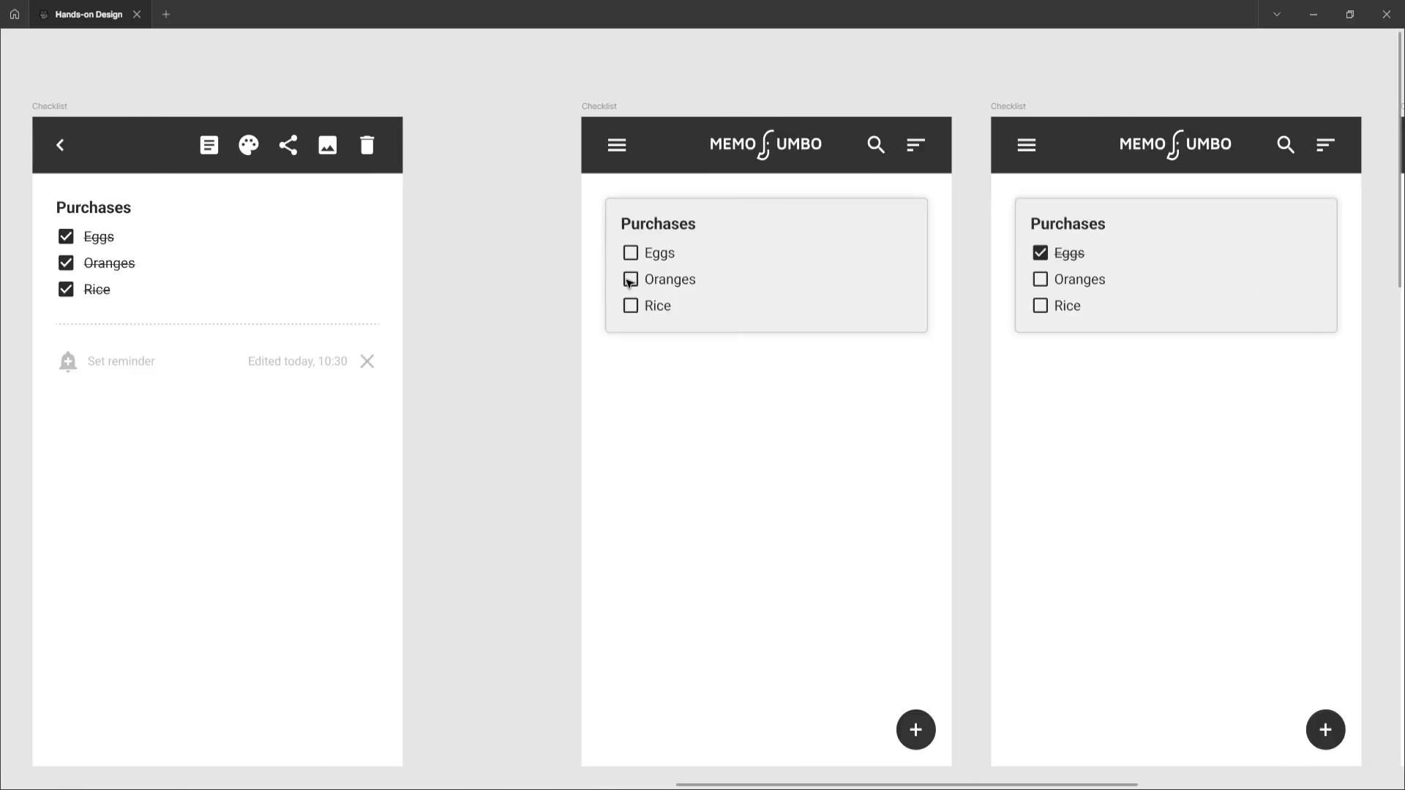
pyautogui.hscroll(6, 629, 283)
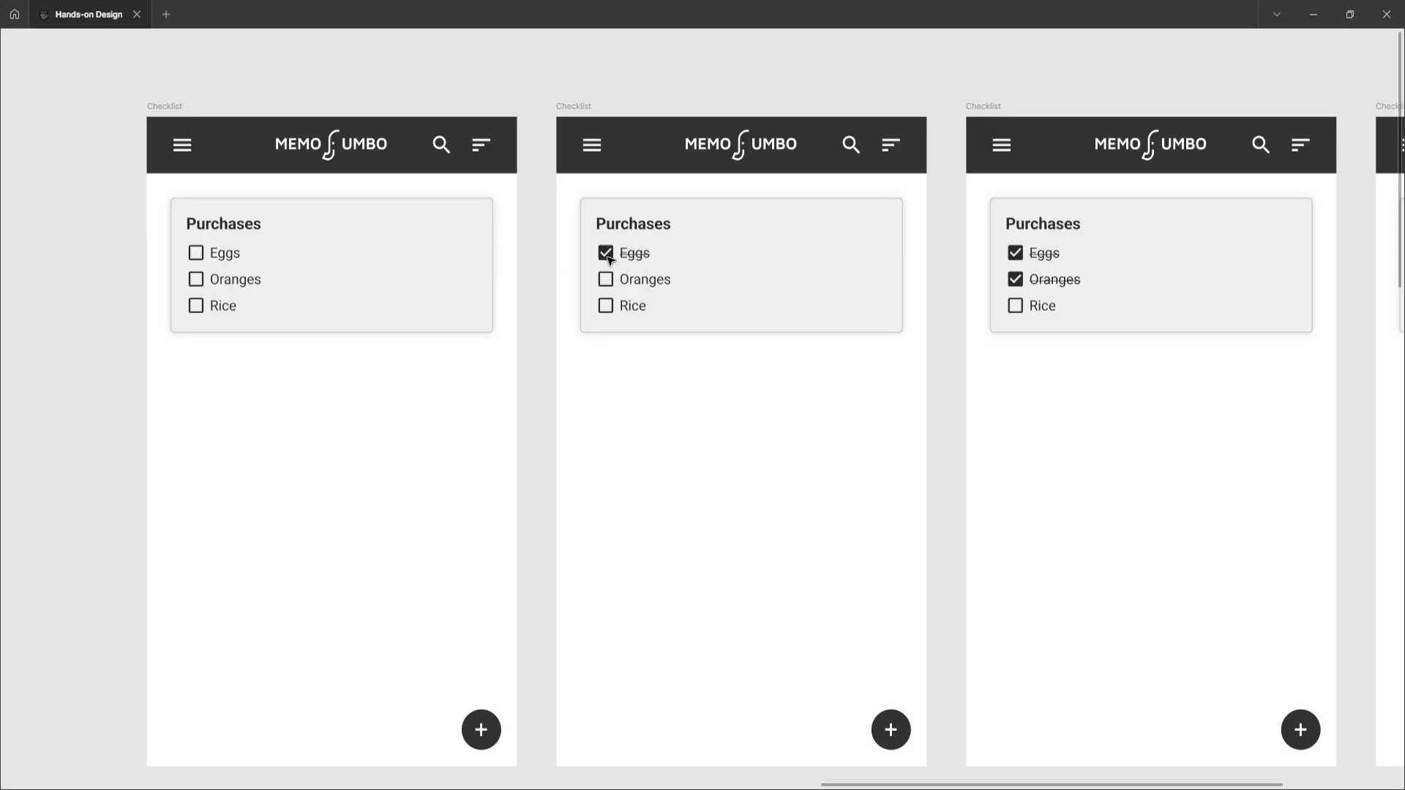
pyautogui.hscroll(4, 610, 259)
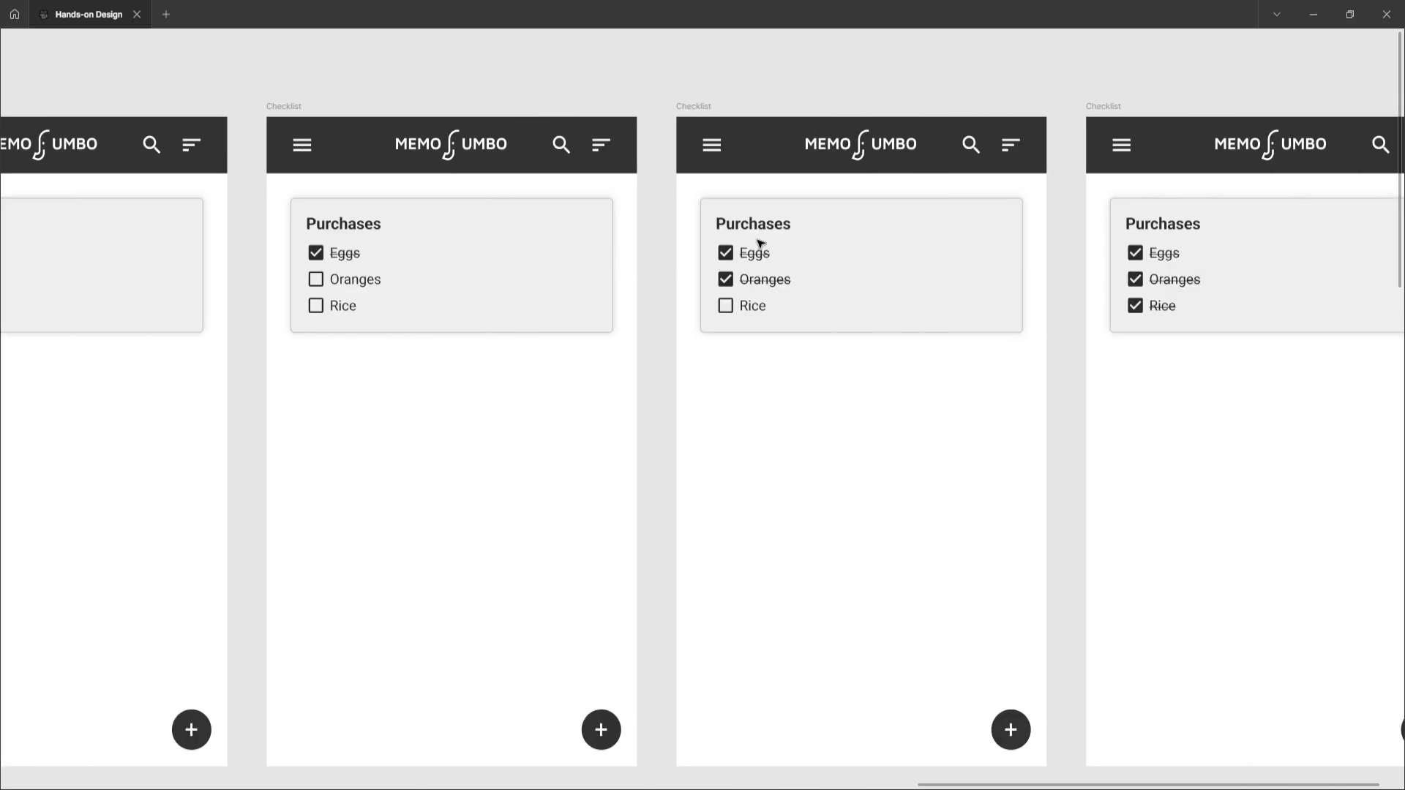
pyautogui.hscroll(1, 752, 288)
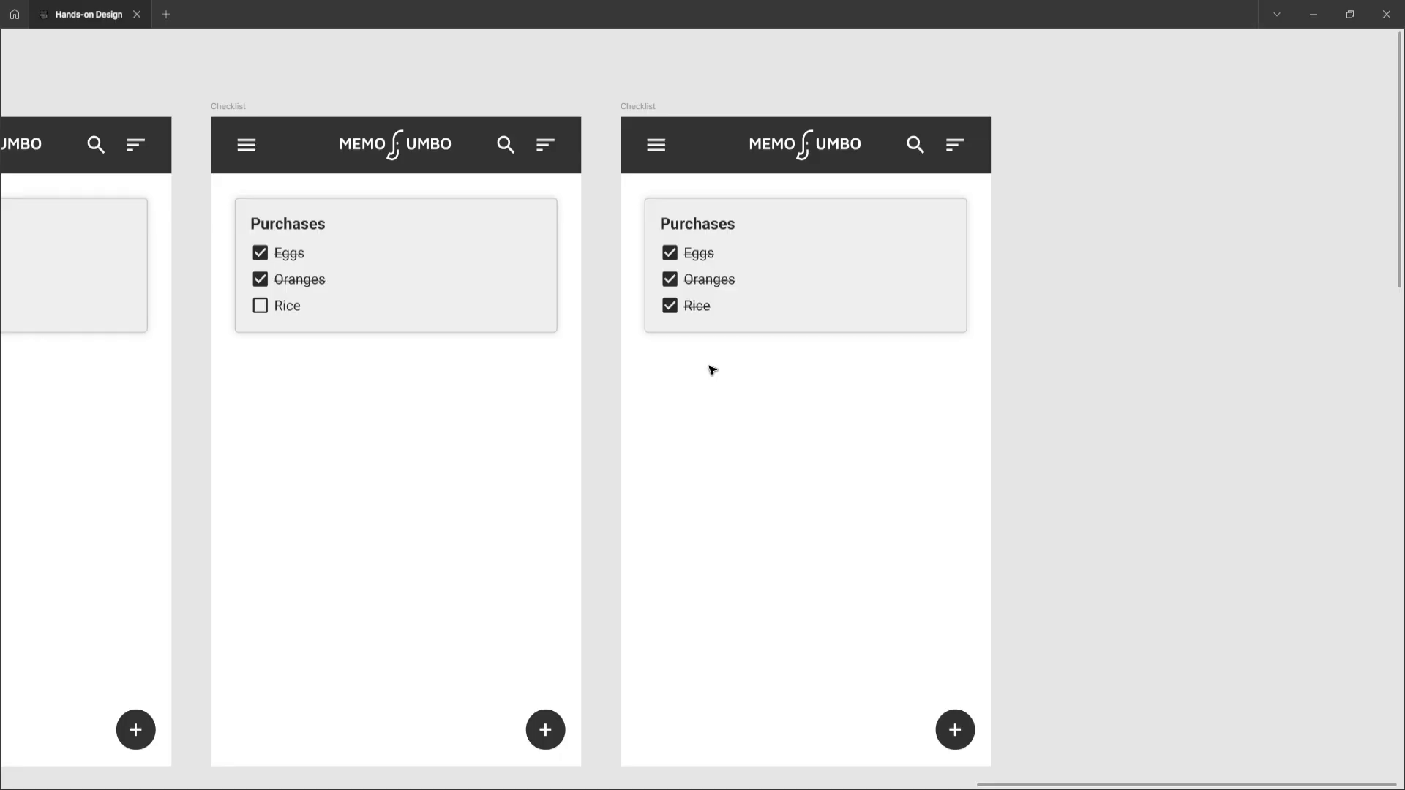
pyautogui.scroll(-6, 713, 370)
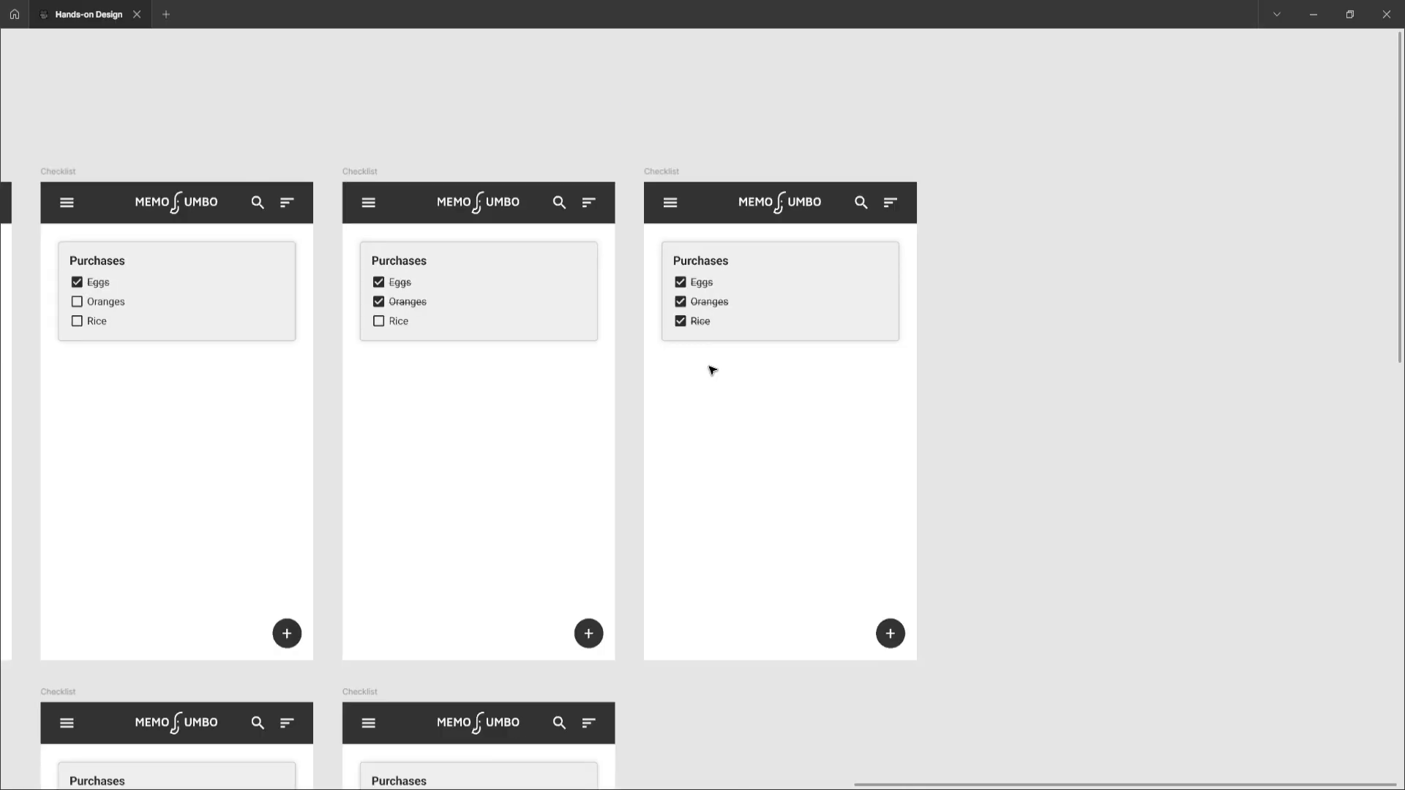
pyautogui.hscroll(-5, 713, 370)
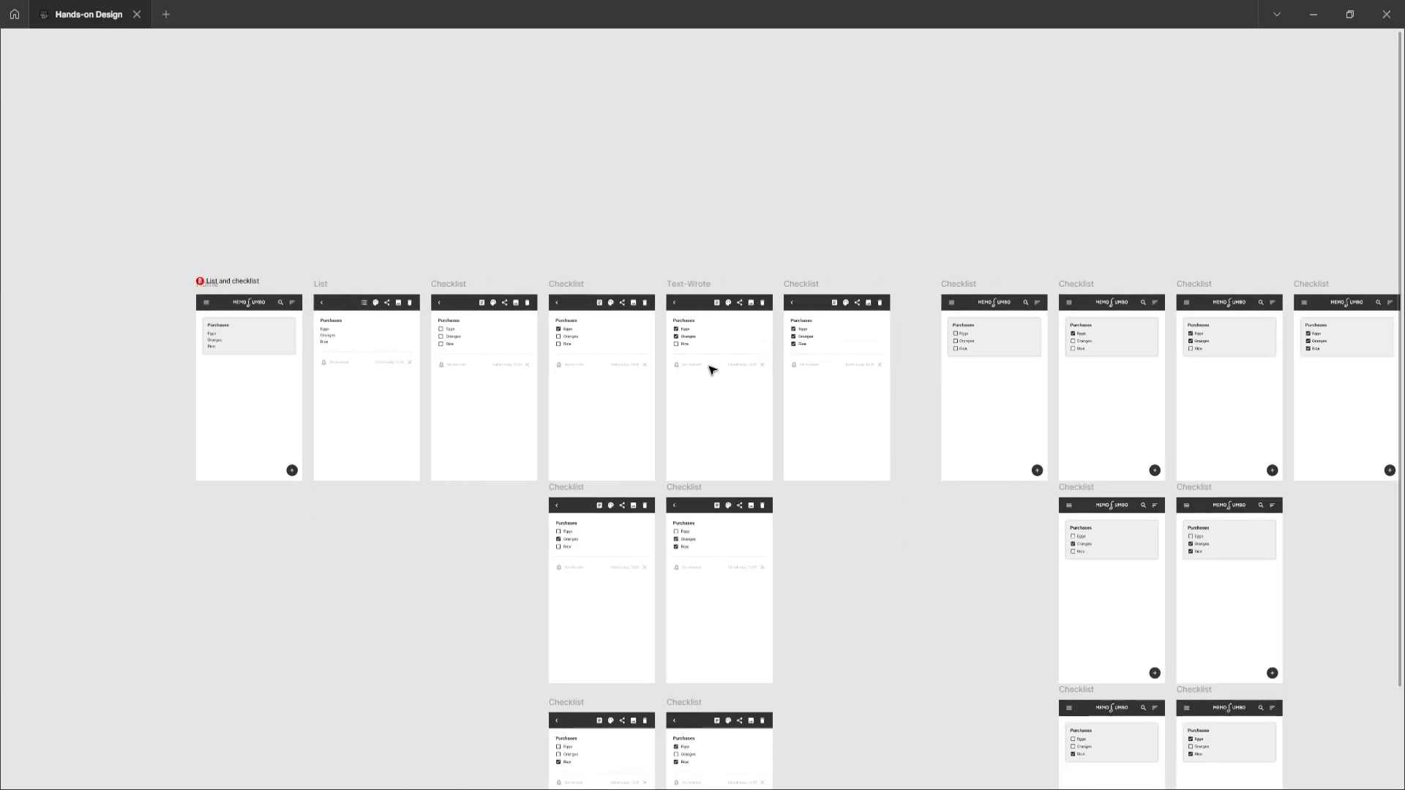
# Survey the whole List and checklist section, zooming into the stacked rows of detail checklist frames
pyautogui.scroll(-3, 712, 370)
pyautogui.scroll(-1, 713, 370)
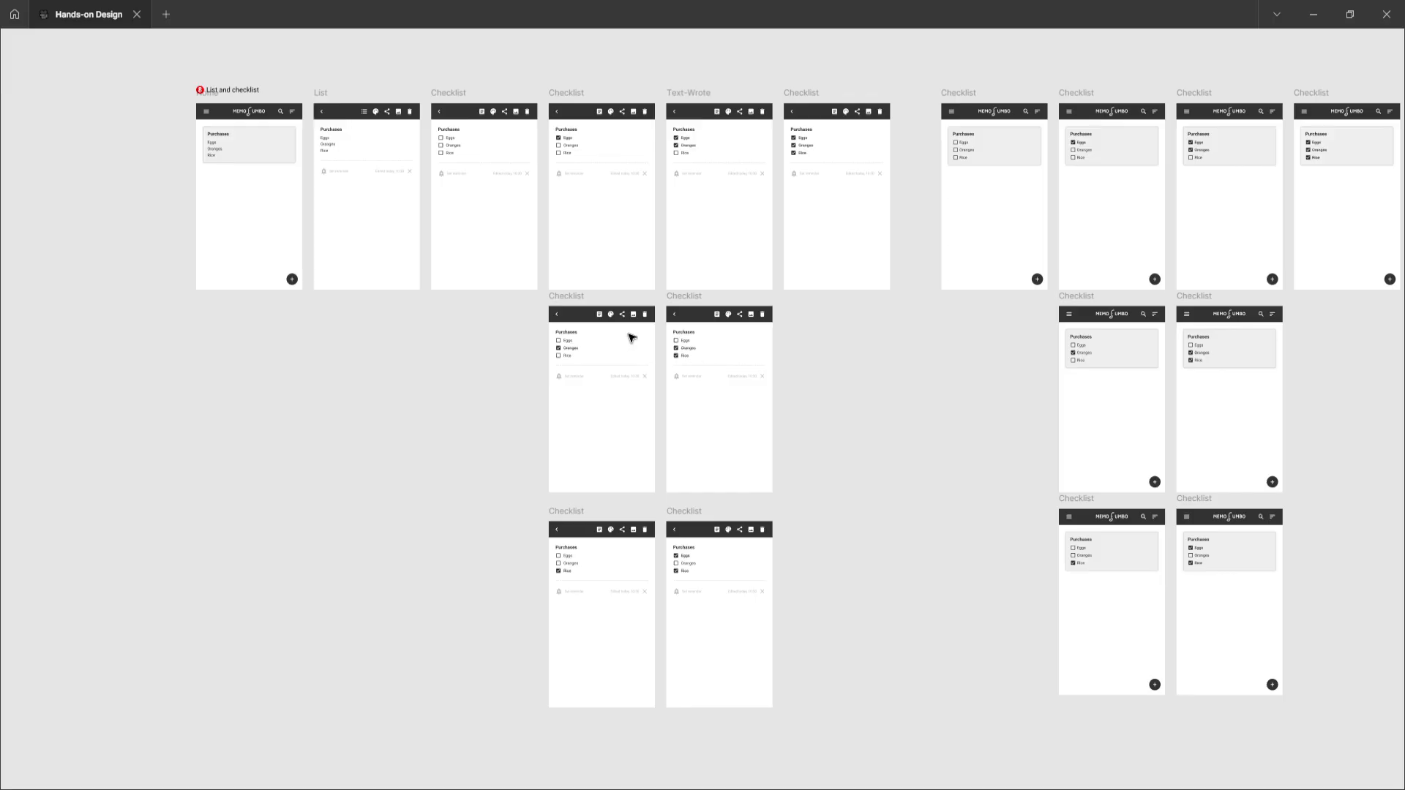
pyautogui.scroll(5, 604, 317)
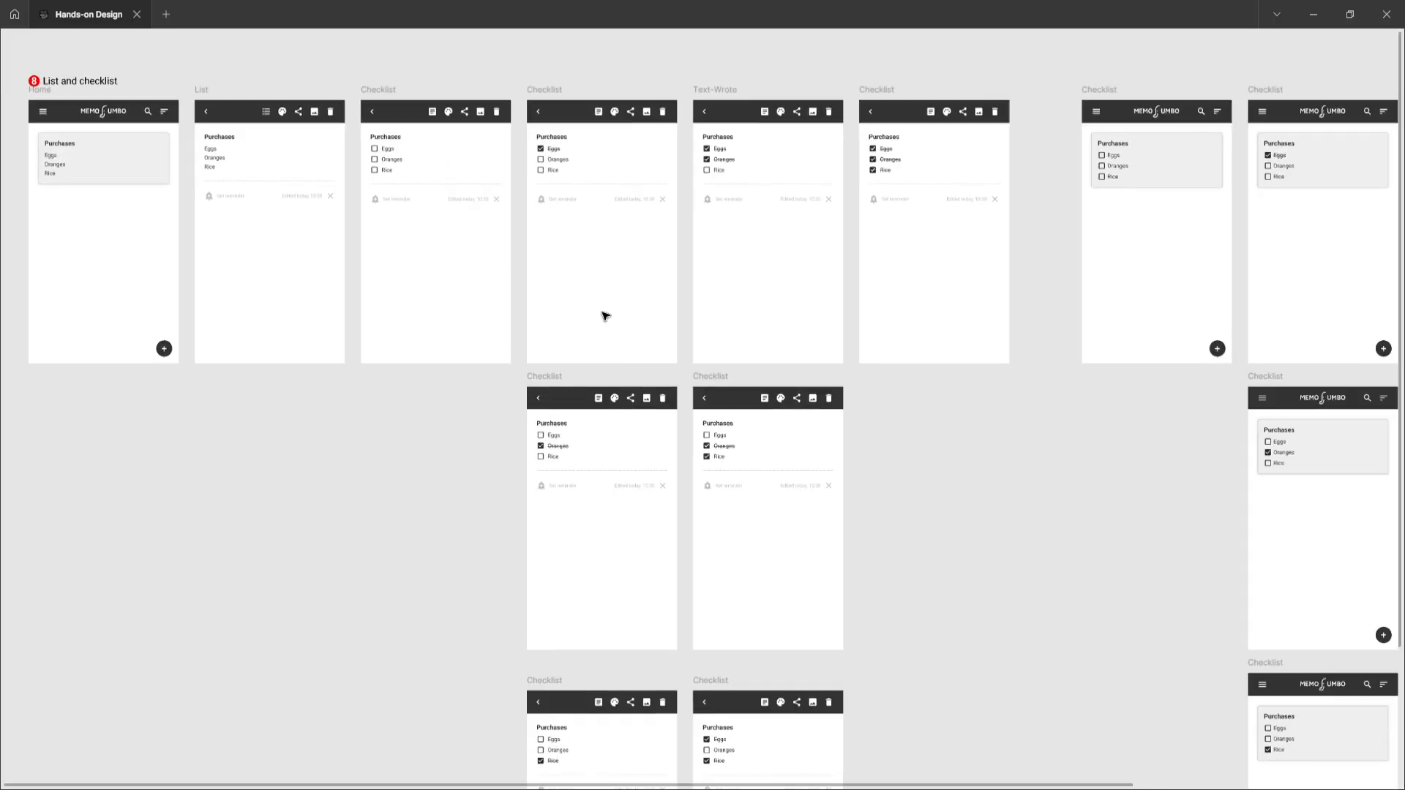
pyautogui.scroll(5, 605, 316)
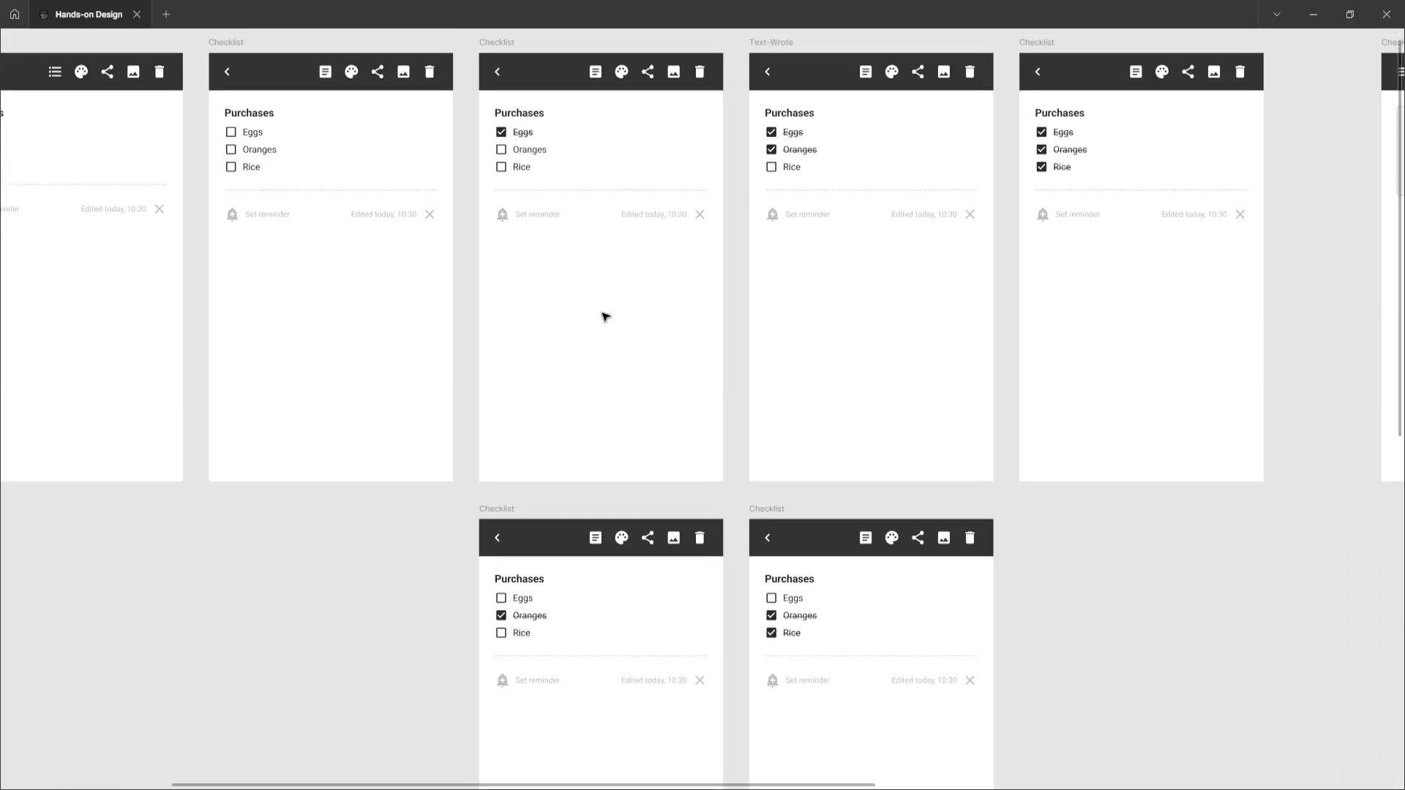
pyautogui.scroll(-3, 585, 338)
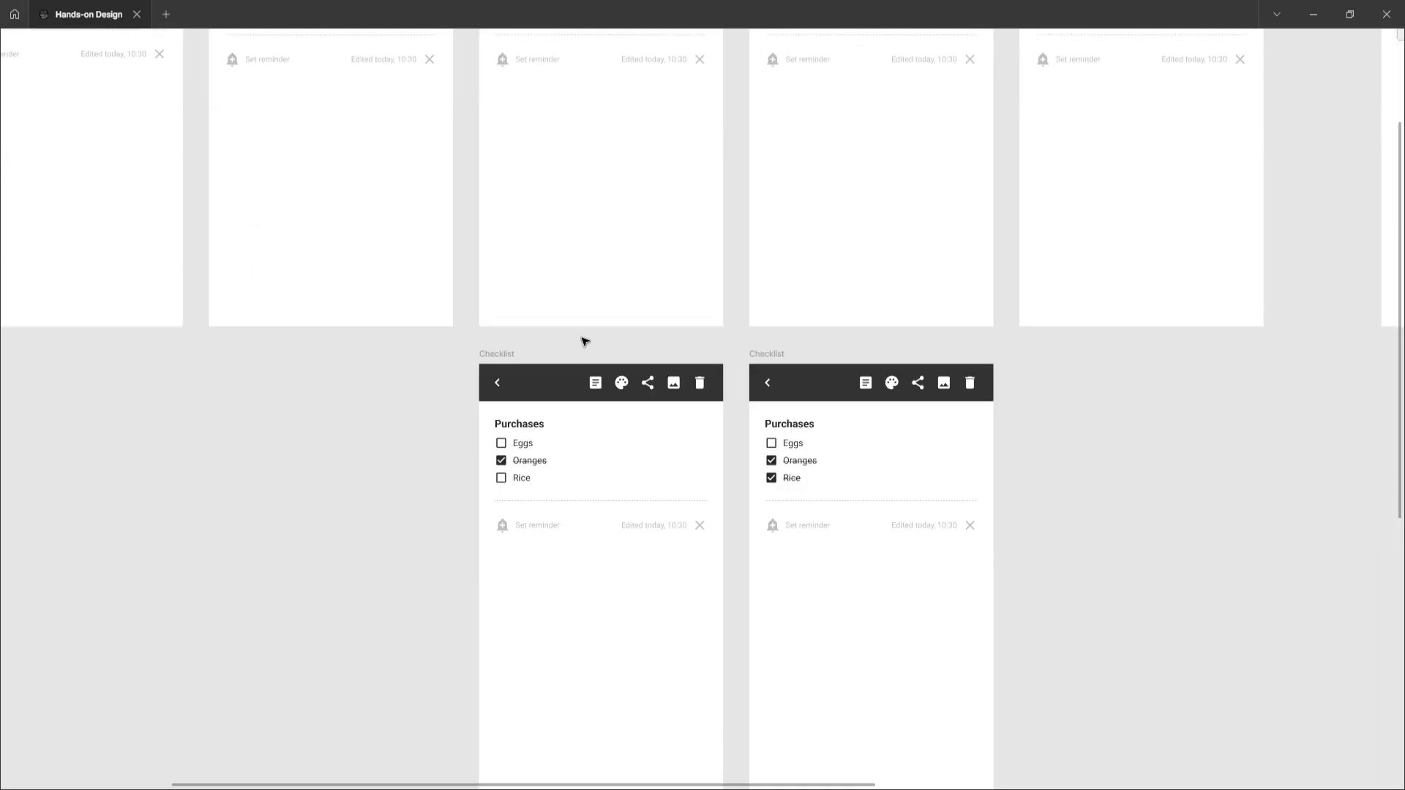
pyautogui.scroll(2, 583, 341)
pyautogui.scroll(1, 570, 210)
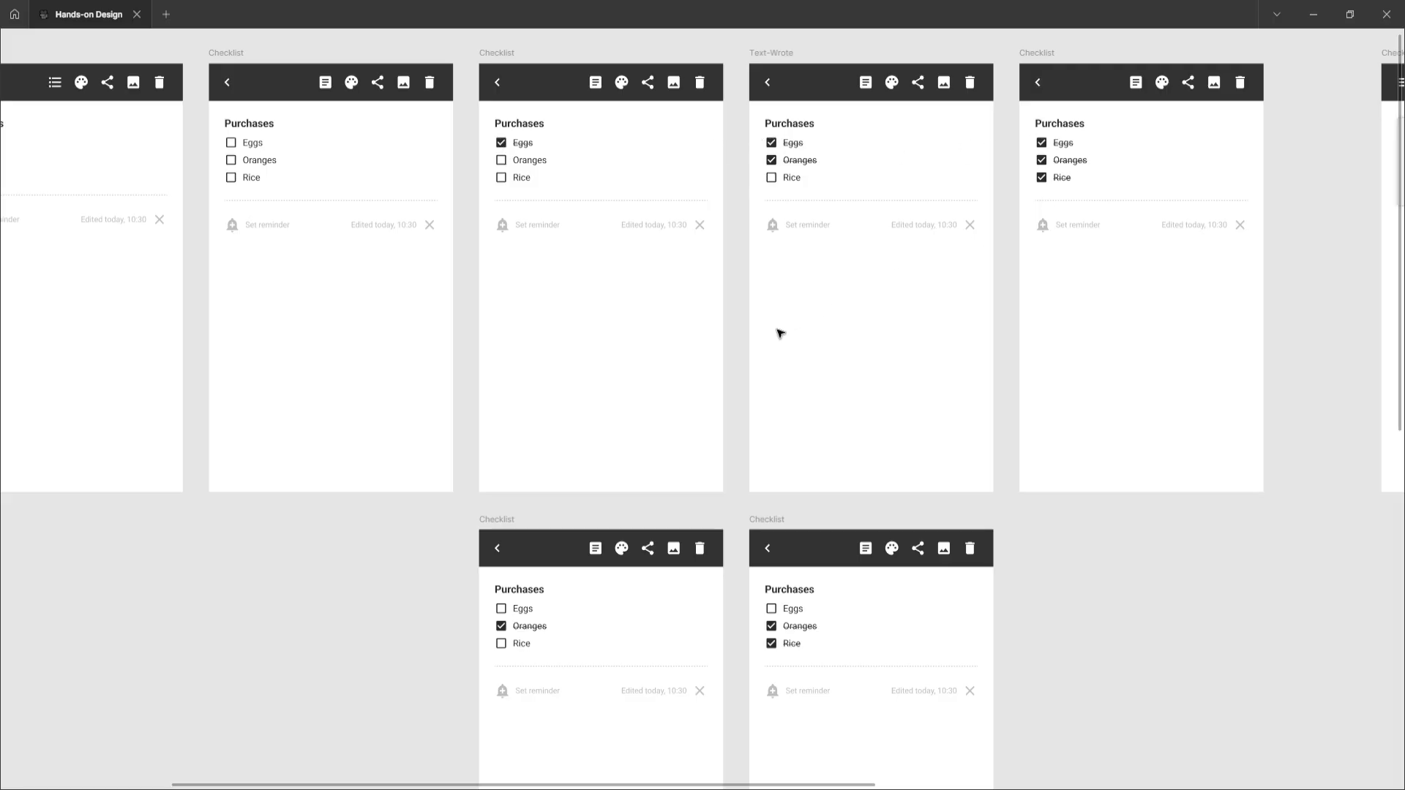
pyautogui.scroll(-3, 778, 332)
pyautogui.keyDown('ctrl'); pyautogui.scroll(2, 678, 322); pyautogui.keyUp('ctrl')
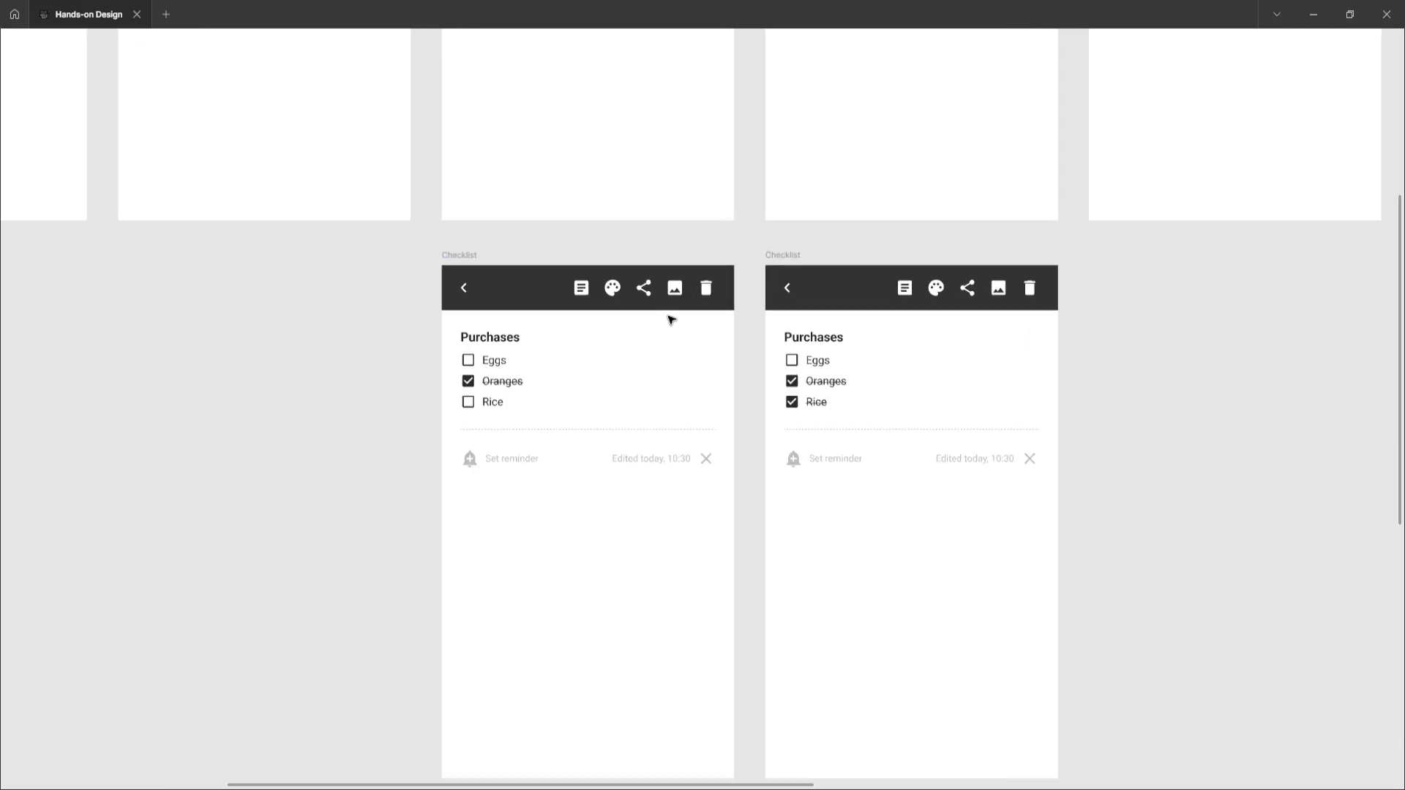
pyautogui.scroll(-1, 674, 322)
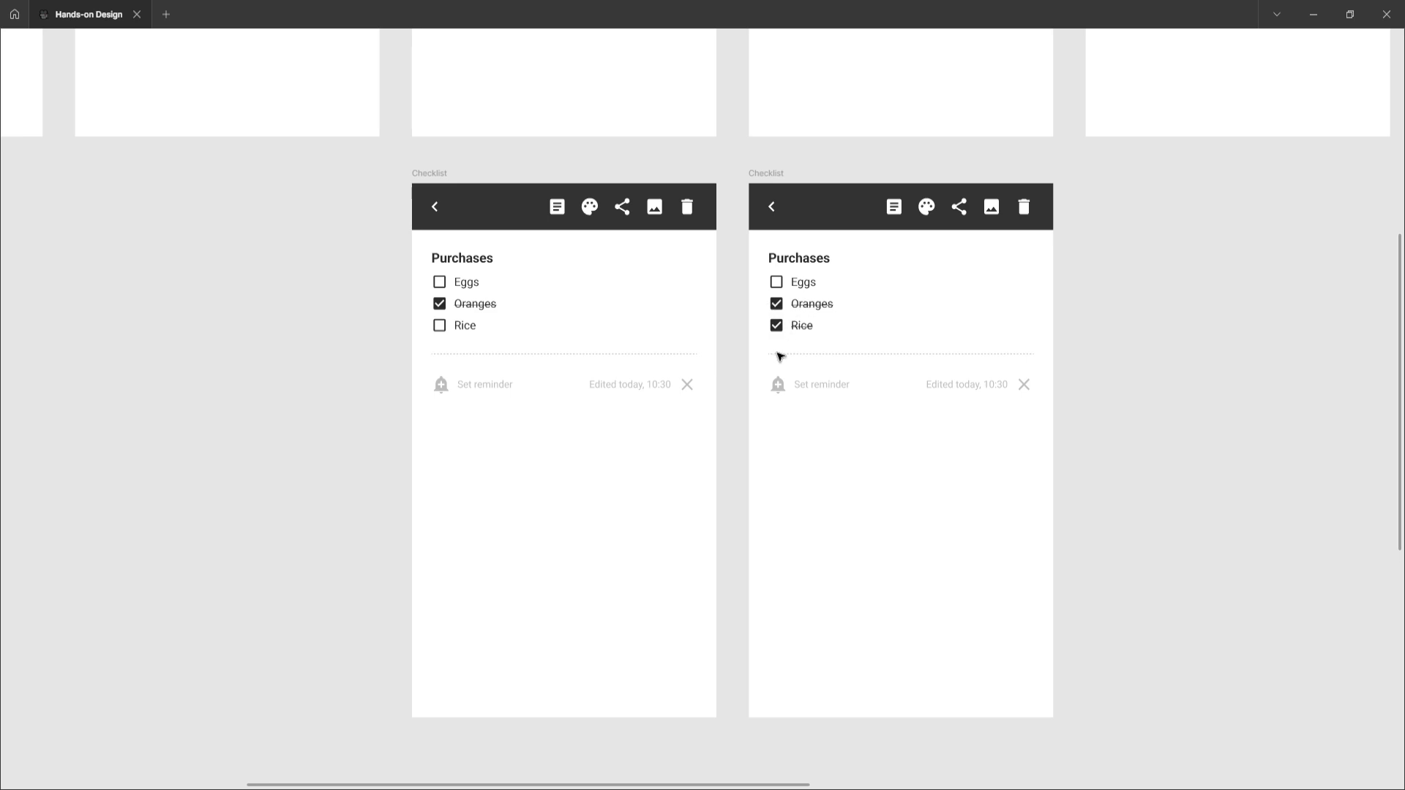
pyautogui.scroll(-8, 690, 363)
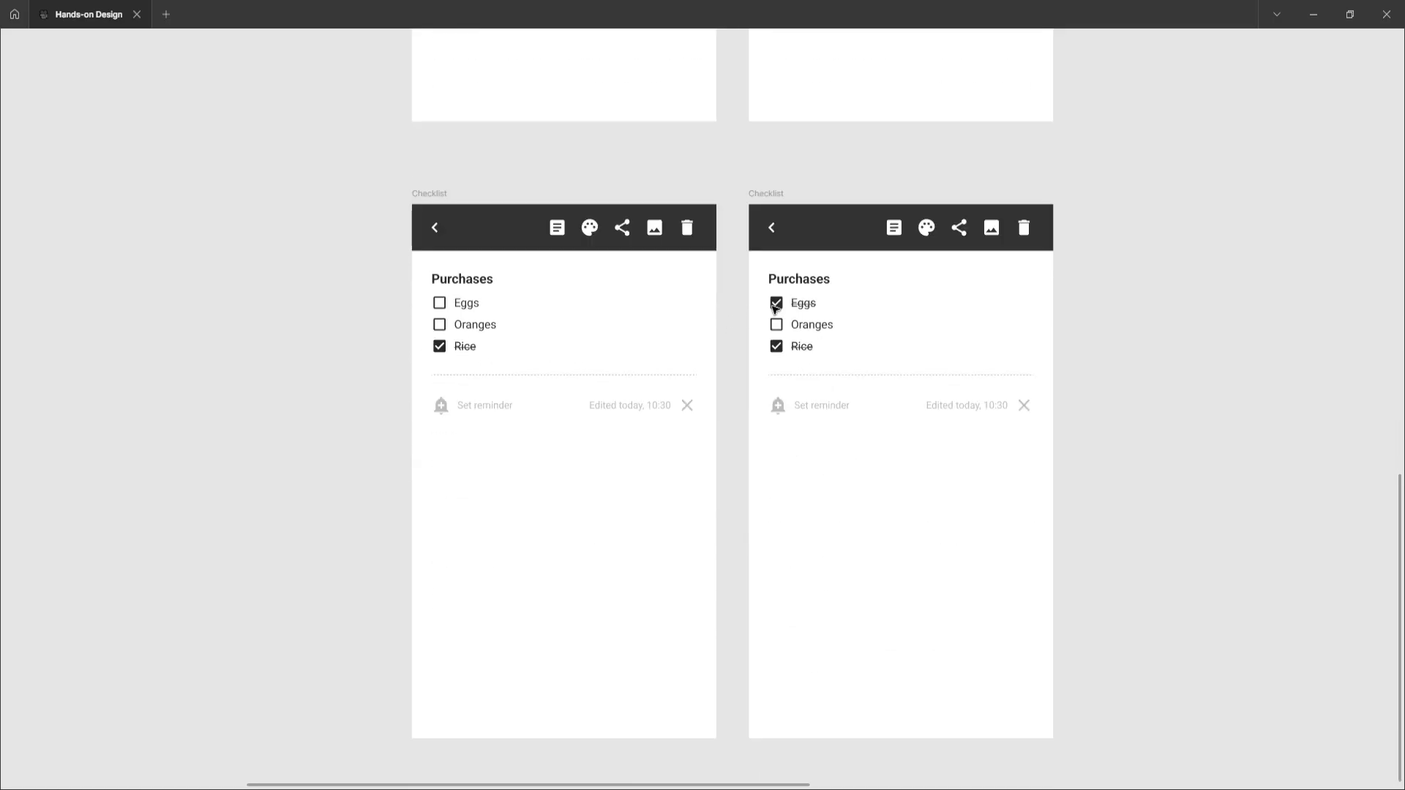
pyautogui.scroll(-10, 727, 363)
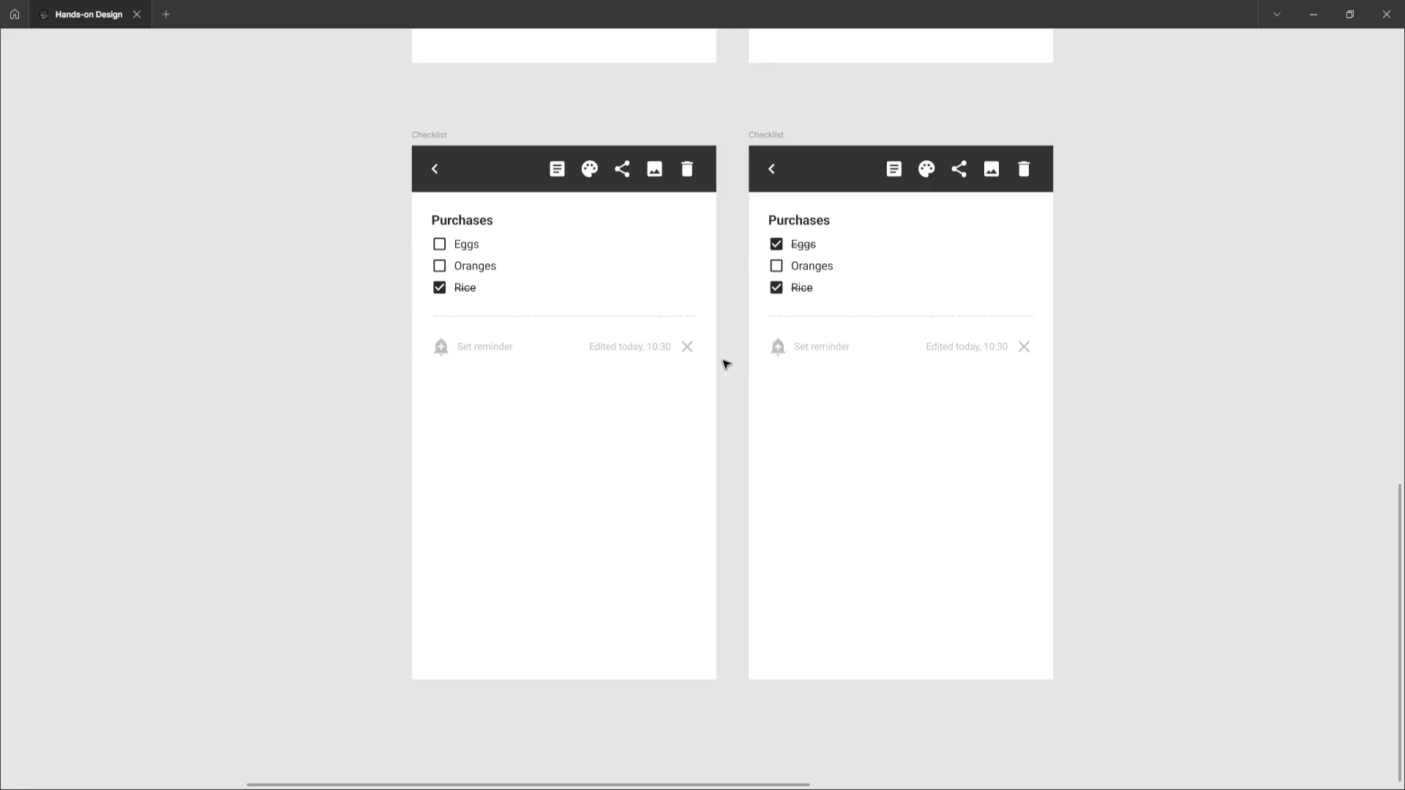
pyautogui.keyDown('ctrl'); pyautogui.scroll(-10, 723, 363); pyautogui.keyUp('ctrl')
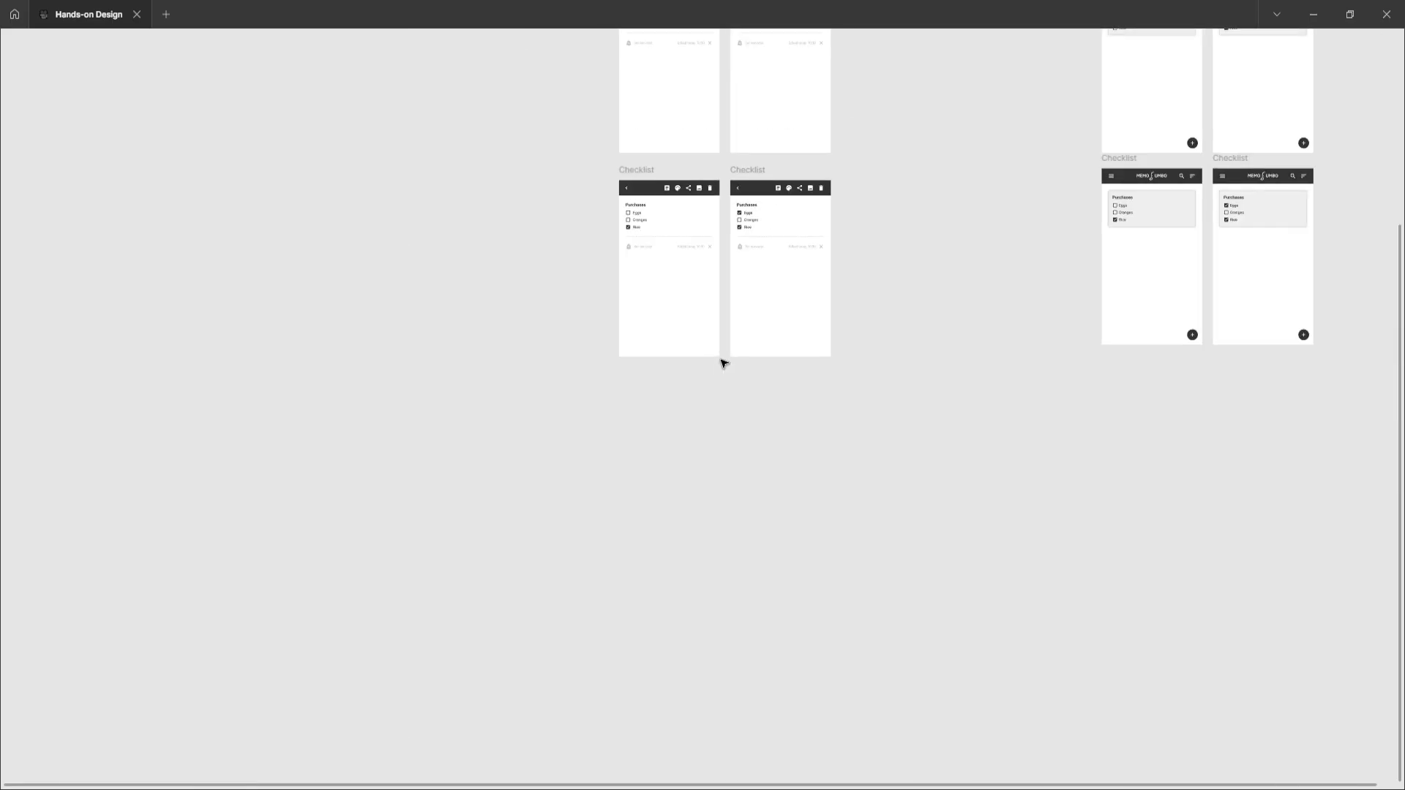
pyautogui.hscroll(5, 724, 364)
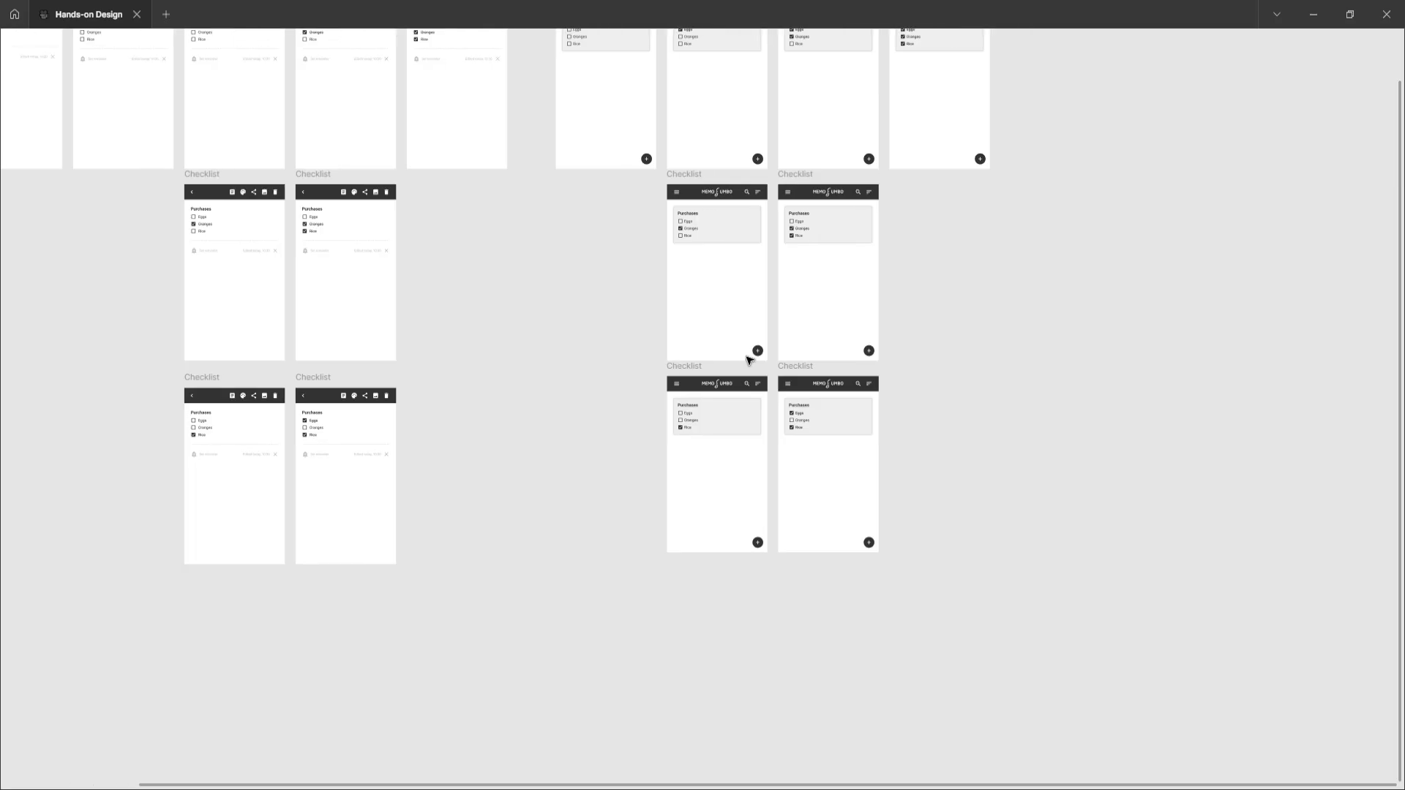
pyautogui.keyDown('ctrl'); pyautogui.scroll(2, 805, 349); pyautogui.keyUp('ctrl')
pyautogui.scroll(5, 805, 336)
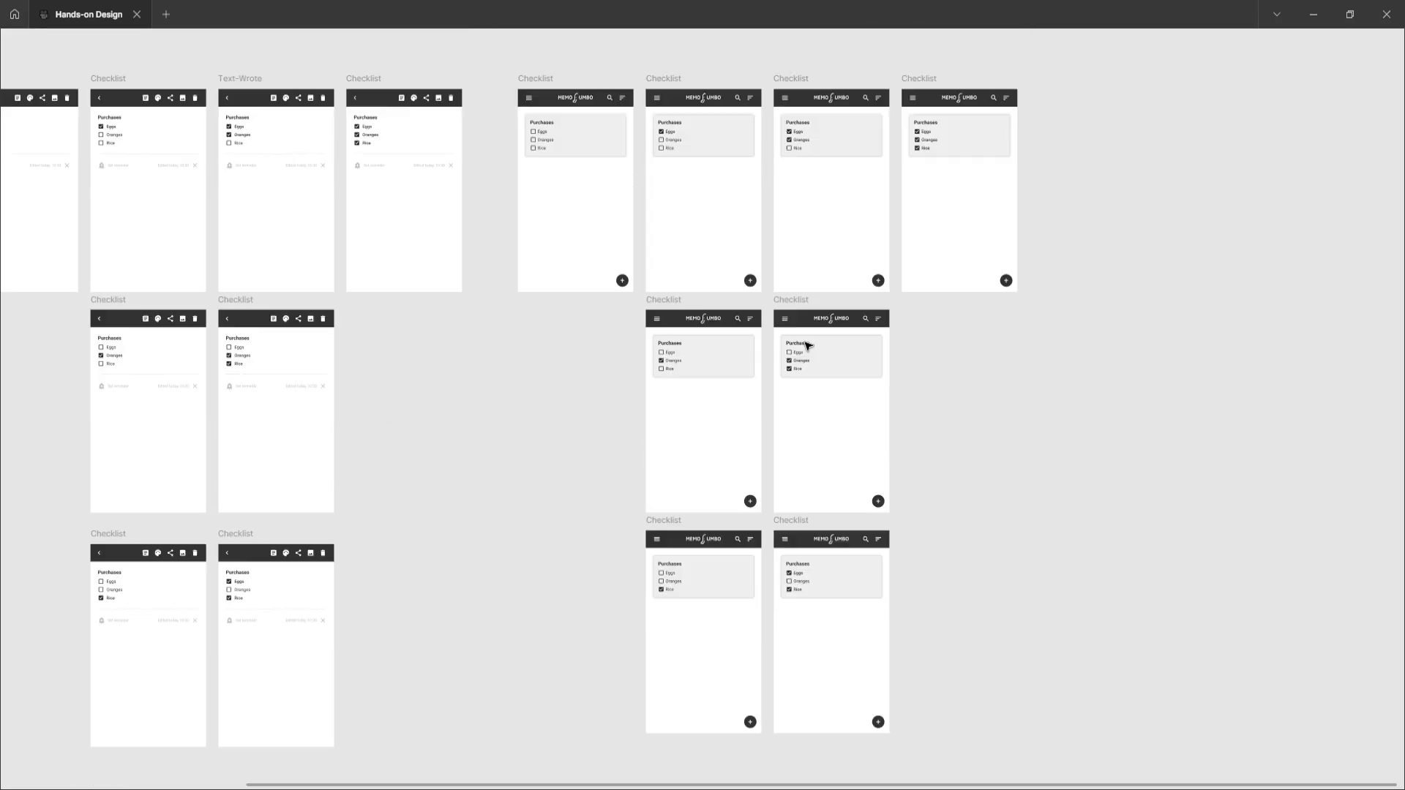
pyautogui.keyDown('ctrl'); pyautogui.scroll(3, 806, 223); pyautogui.keyUp('ctrl')
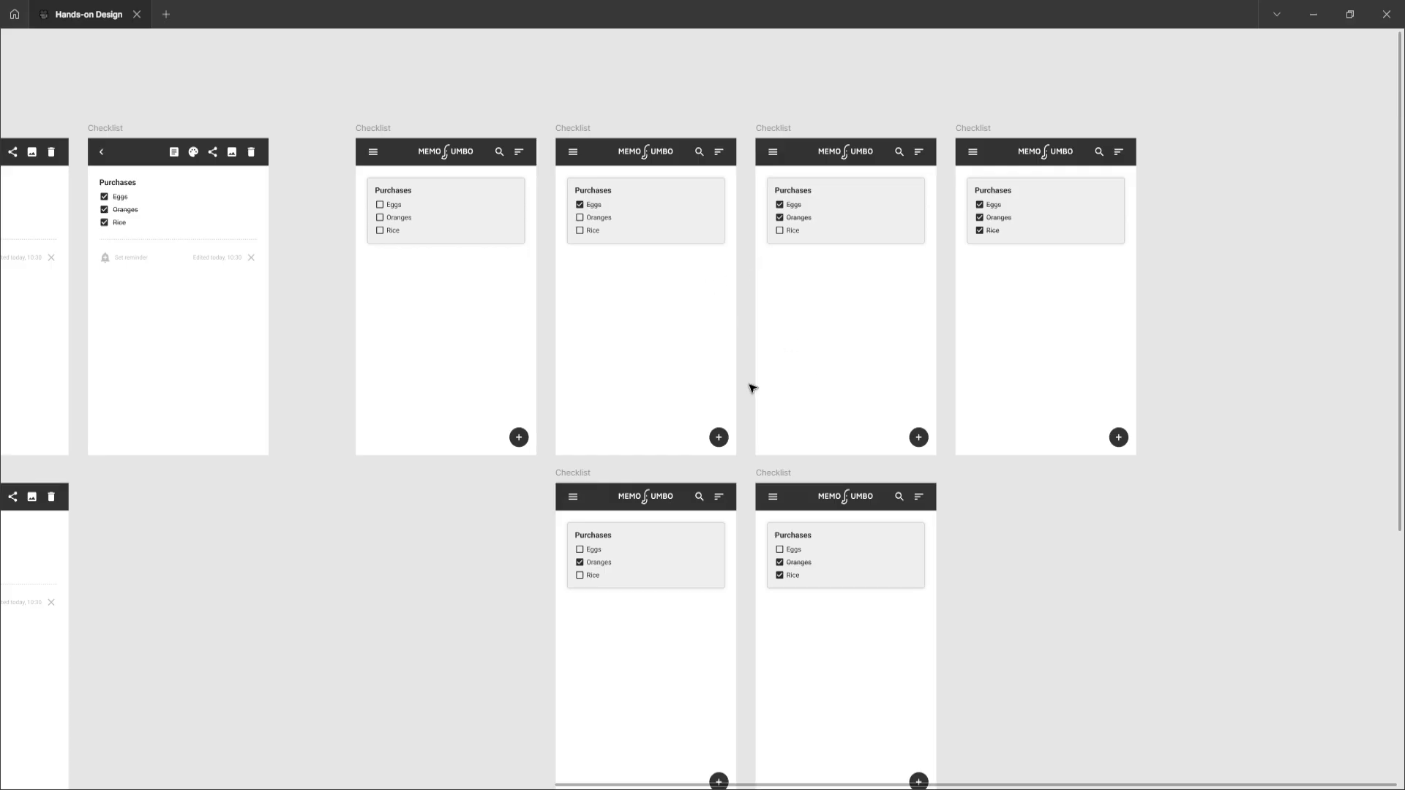
# Compare the lower Home and detail checklist variants up close, ending with an overview of the section
pyautogui.scroll(-2, 752, 389)
pyautogui.keyDown('ctrl'); pyautogui.scroll(2, 634, 420); pyautogui.keyUp('ctrl')
pyautogui.keyDown('ctrl'); pyautogui.scroll(1, 634, 426); pyautogui.keyUp('ctrl')
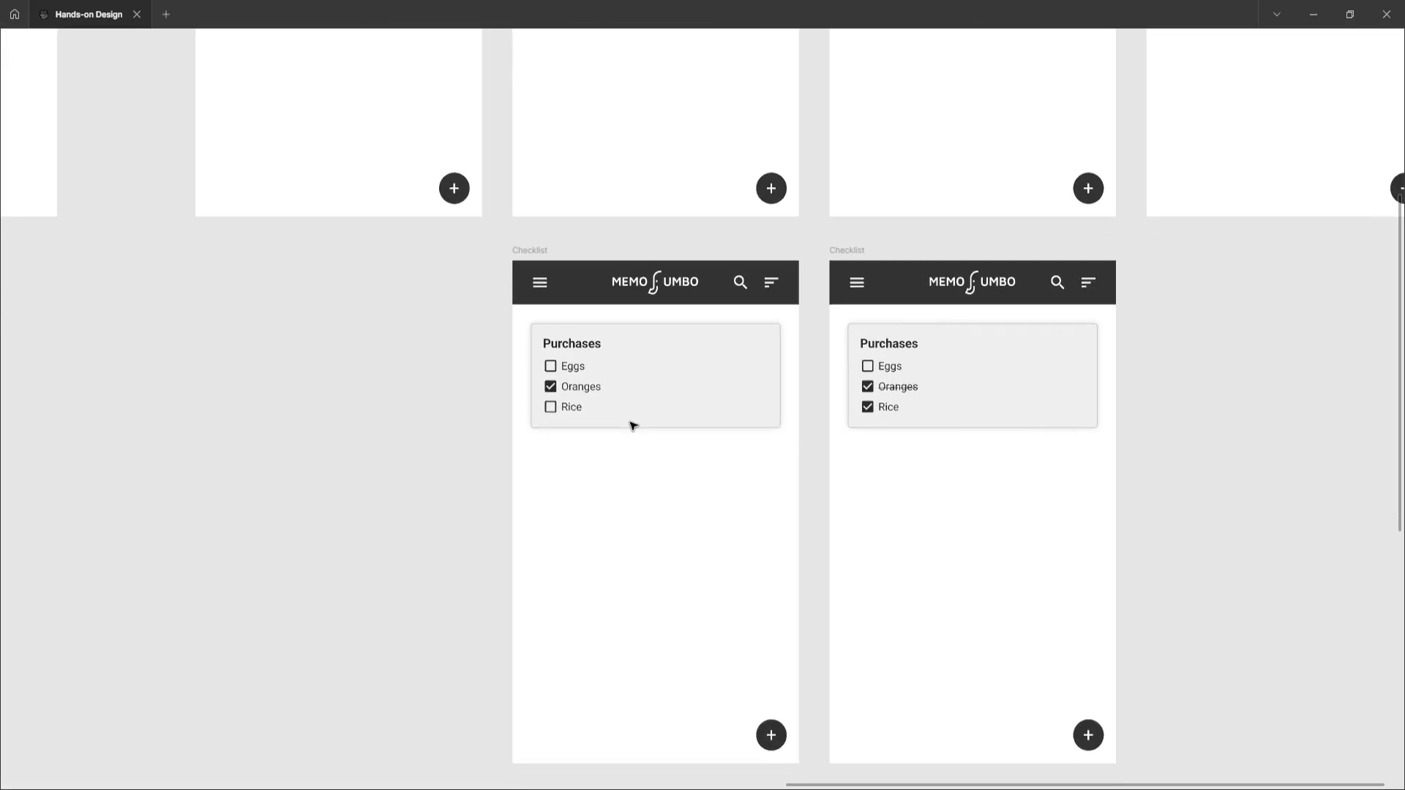
pyautogui.scroll(-1, 633, 426)
pyautogui.keyDown('ctrl'); pyautogui.scroll(1, 633, 426); pyautogui.keyUp('ctrl')
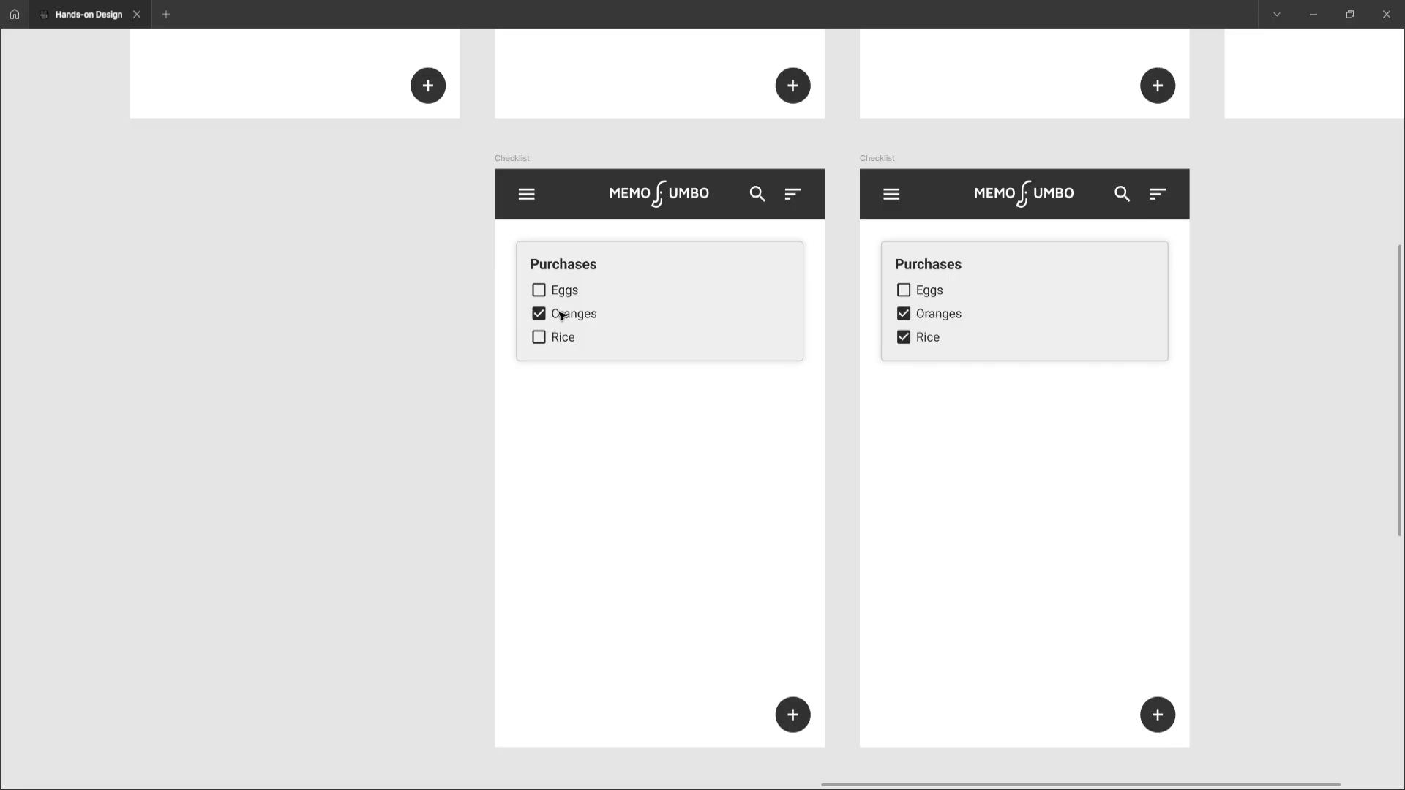
pyautogui.keyDown('ctrl'); pyautogui.scroll(-6, 757, 326); pyautogui.keyUp('ctrl')
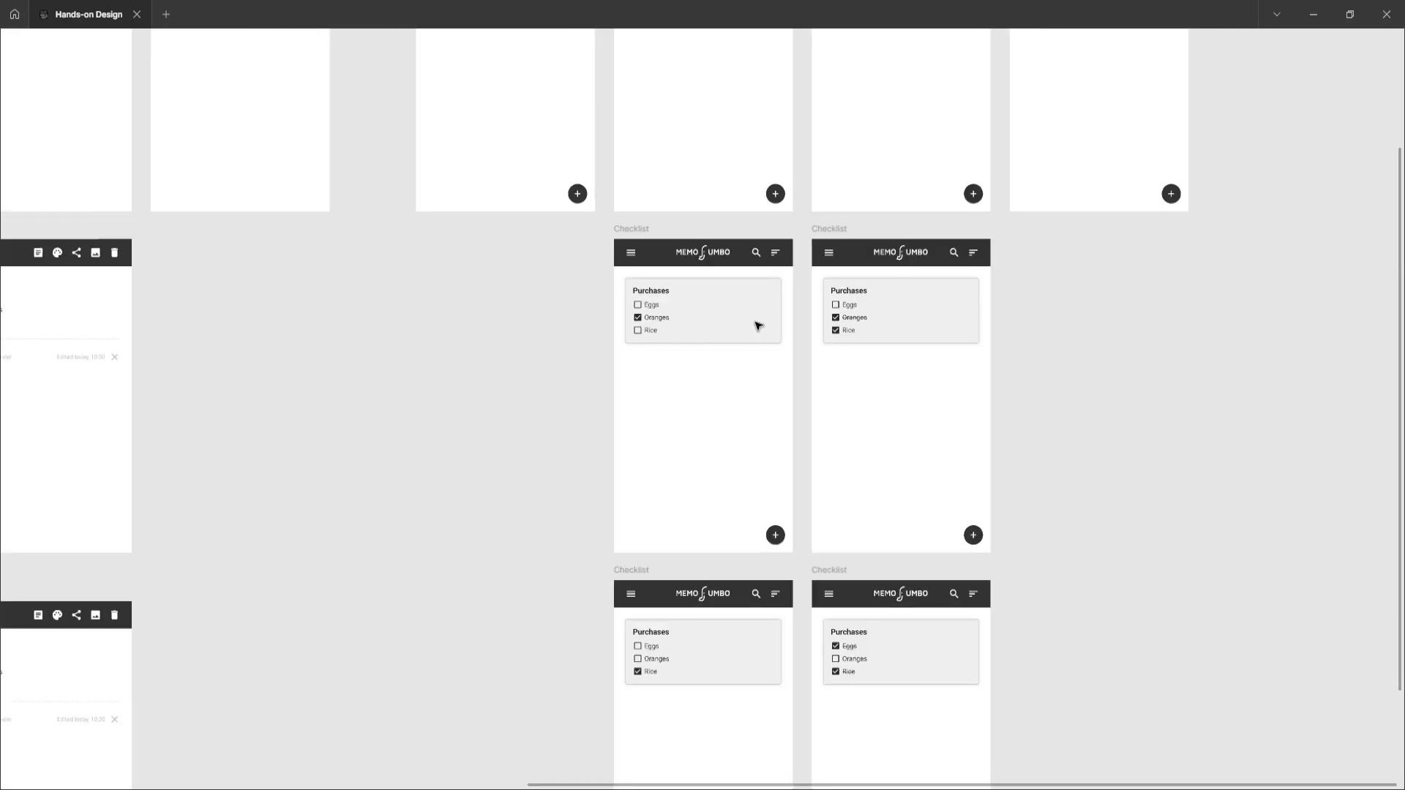
pyautogui.keyDown('ctrl'); pyautogui.scroll(6, 722, 320); pyautogui.keyUp('ctrl')
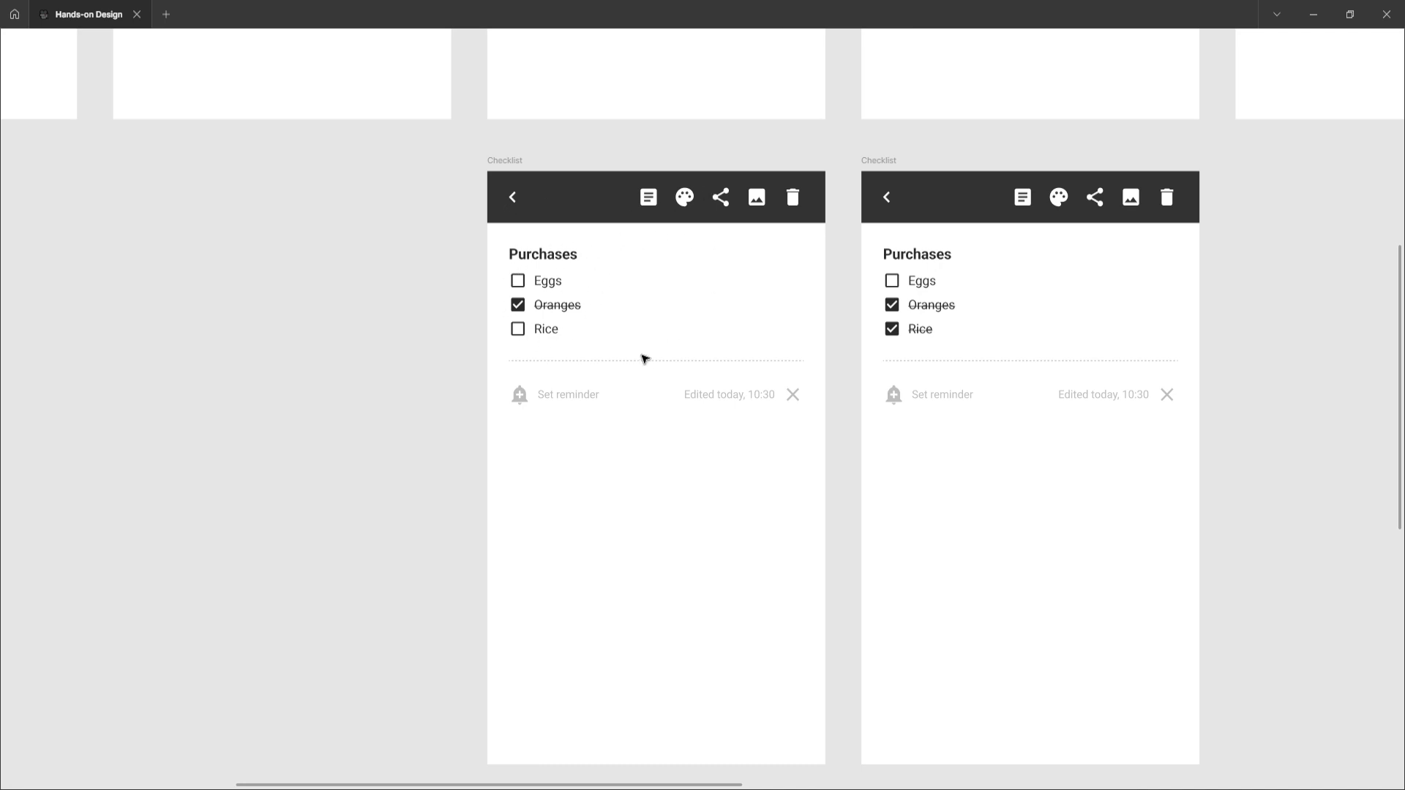
pyautogui.hscroll(2, 916, 315)
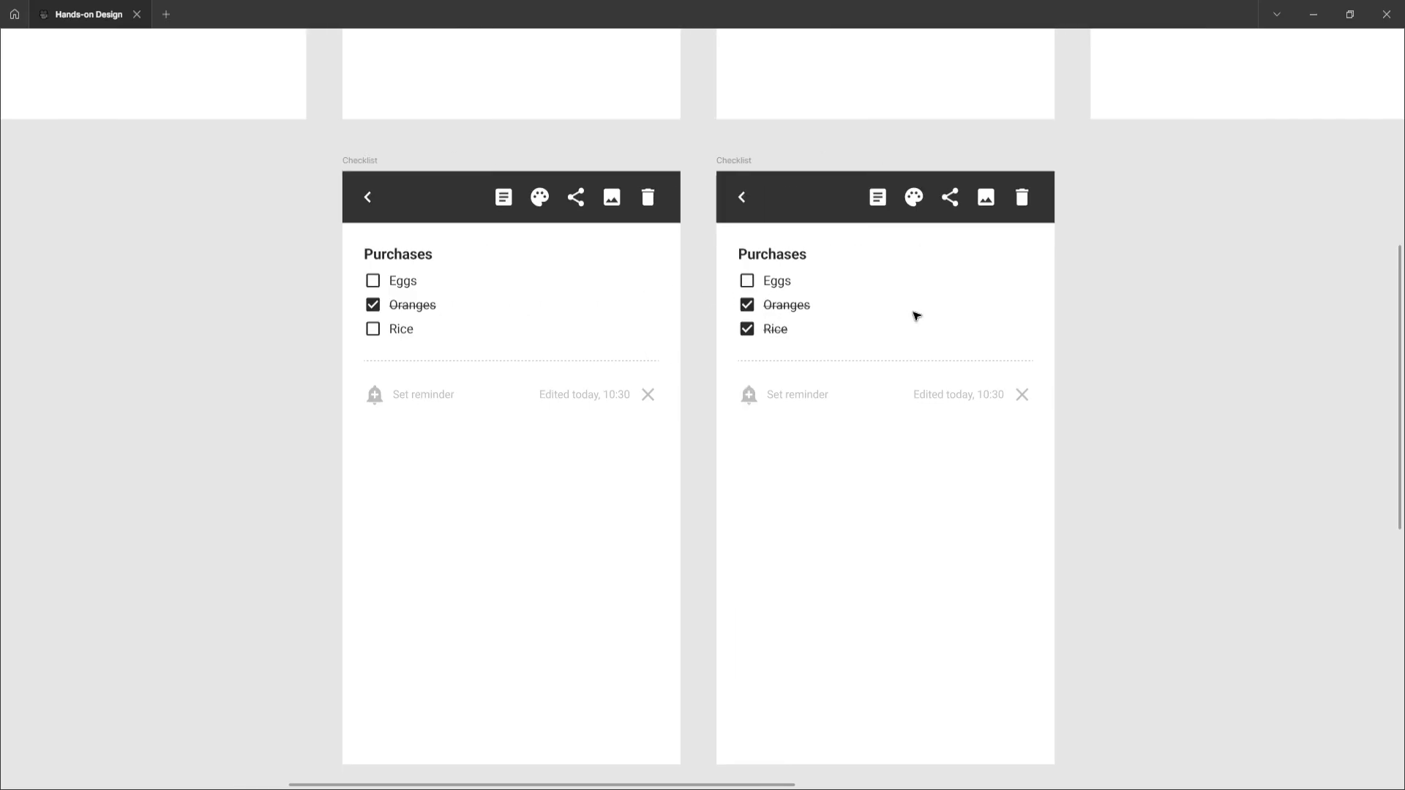
pyautogui.hscroll(10, 916, 315)
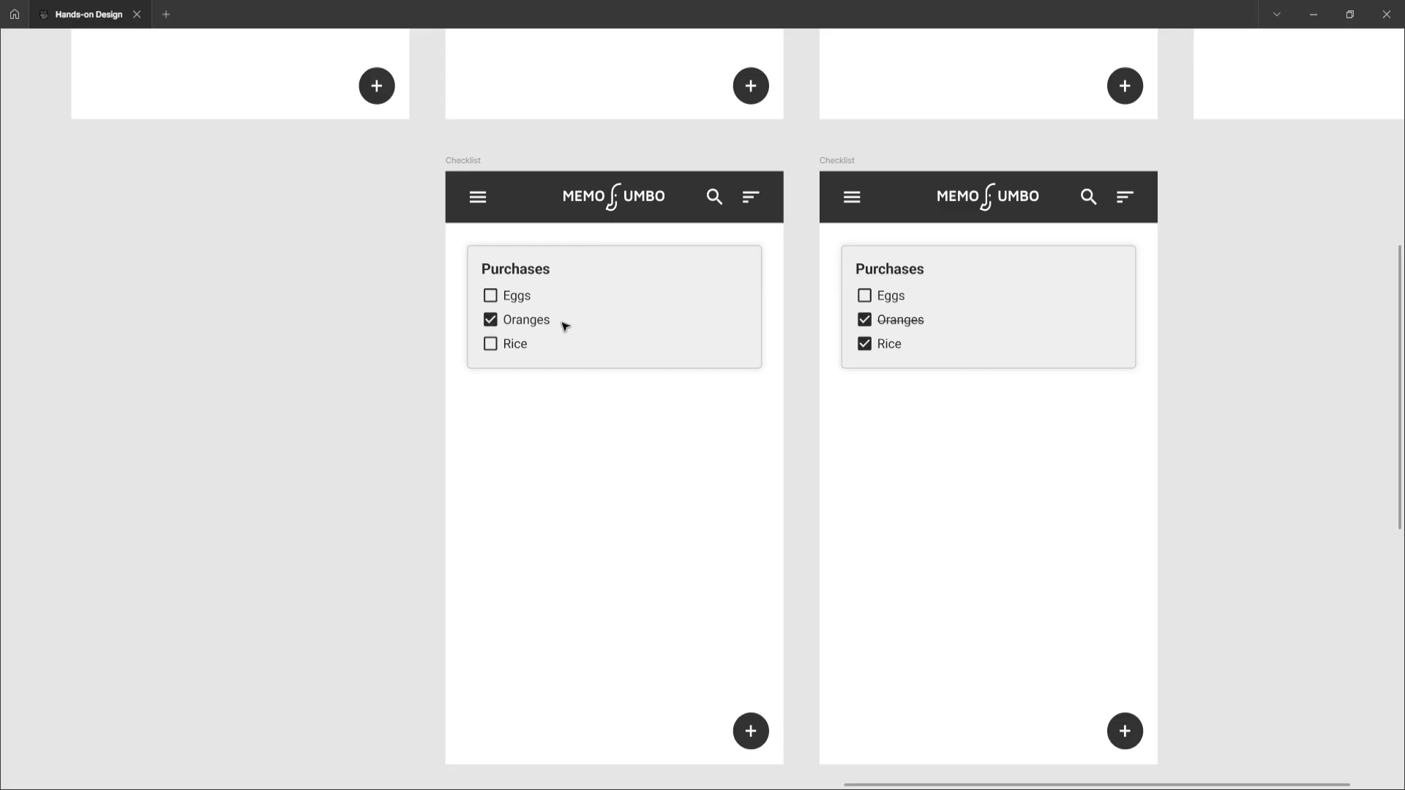
pyautogui.scroll(-10, 867, 349)
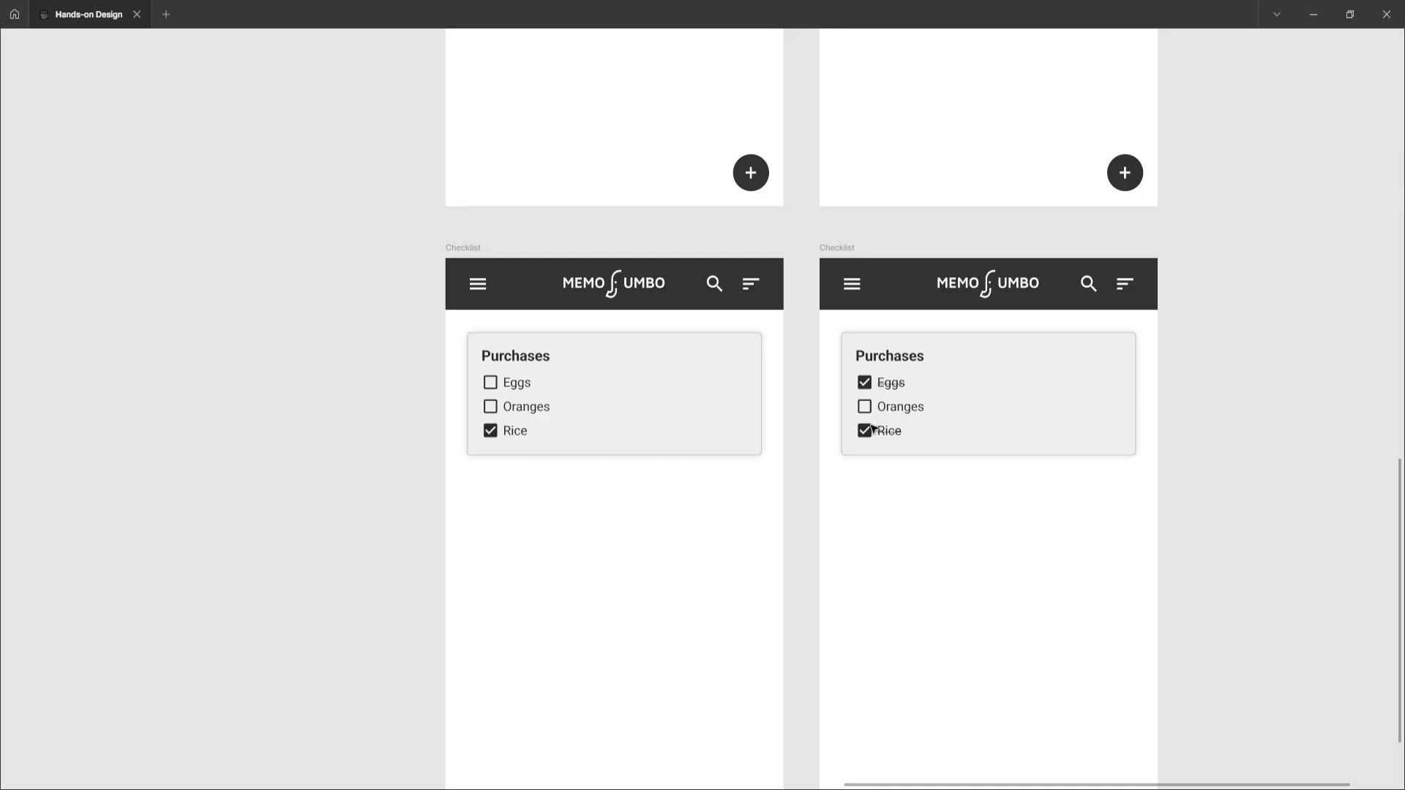
pyautogui.scroll(-8, 868, 426)
pyautogui.scroll(-1, 871, 428)
pyautogui.hotkey('shift', '1')
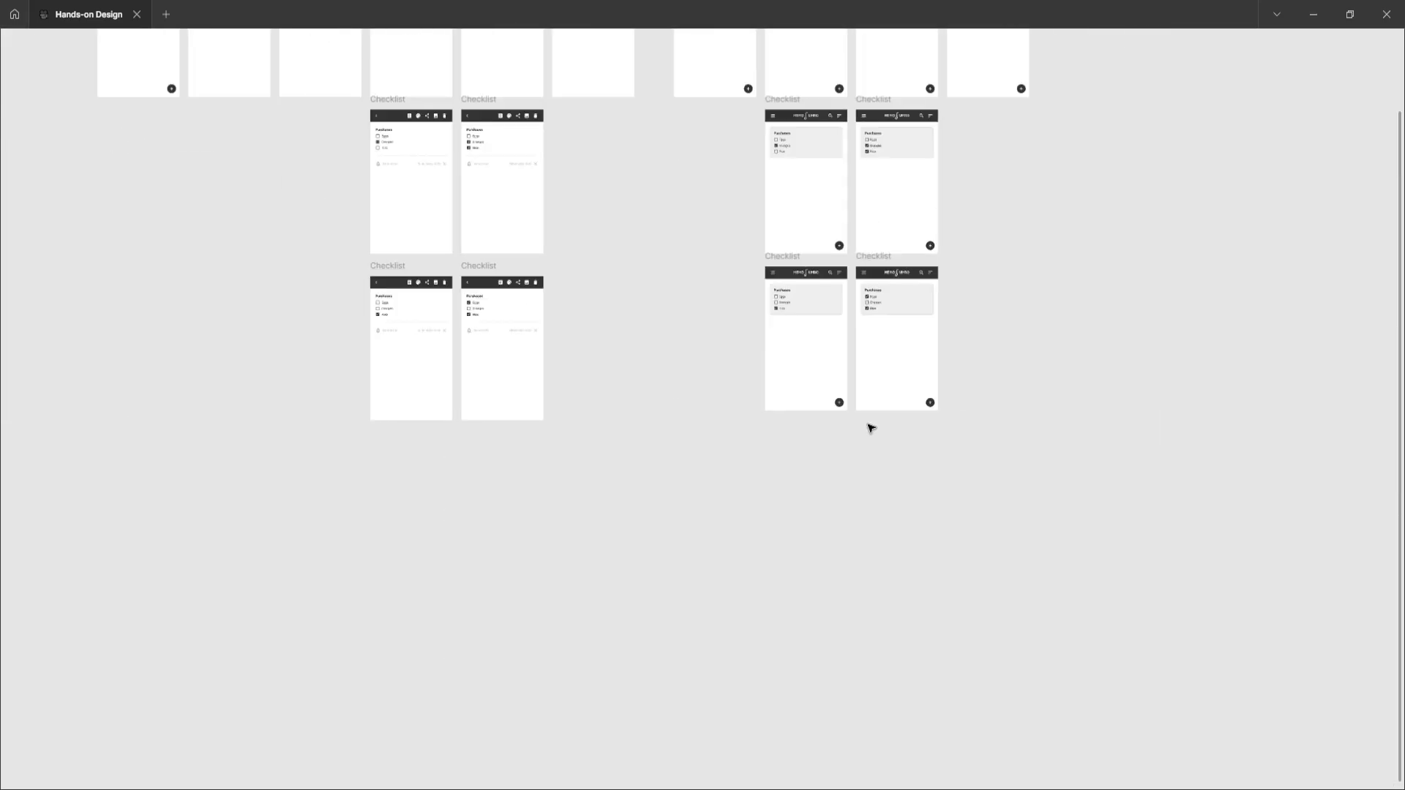
pyautogui.hscroll(-4, 871, 428)
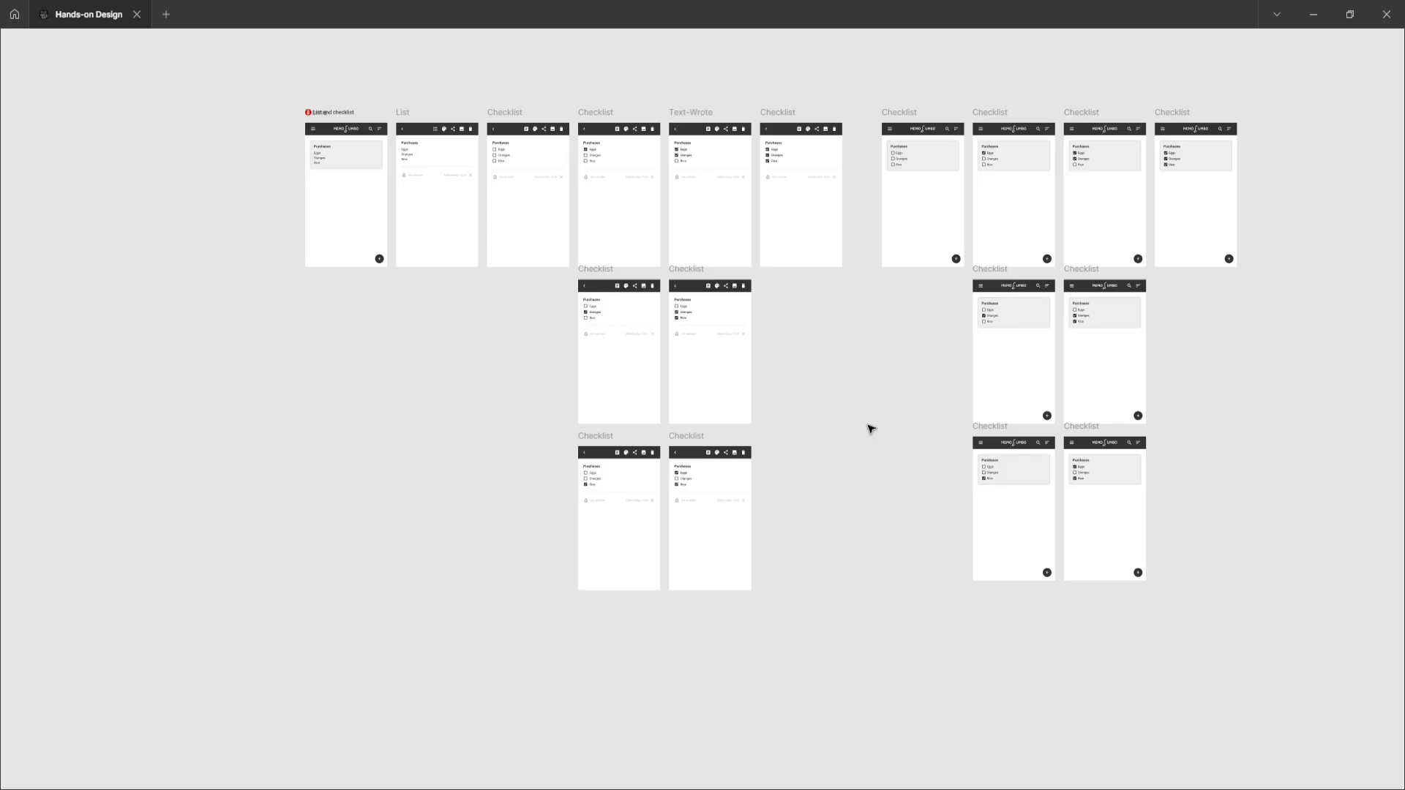
# Show the prototype connections and inspect the interaction linking the Home Purchases card to the List frame
pyautogui.hotkey('ctrl', '\\')
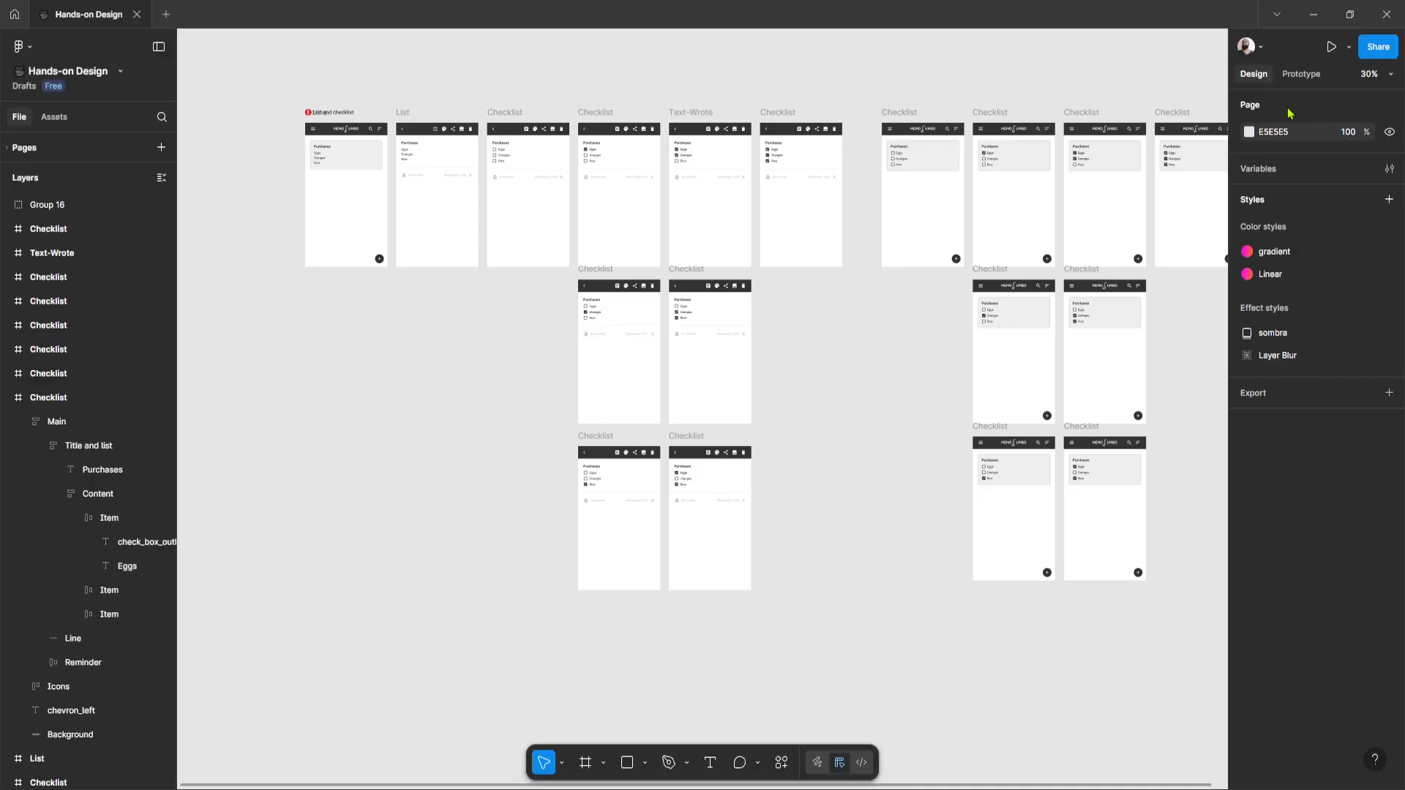
pyautogui.click(1288, 73)
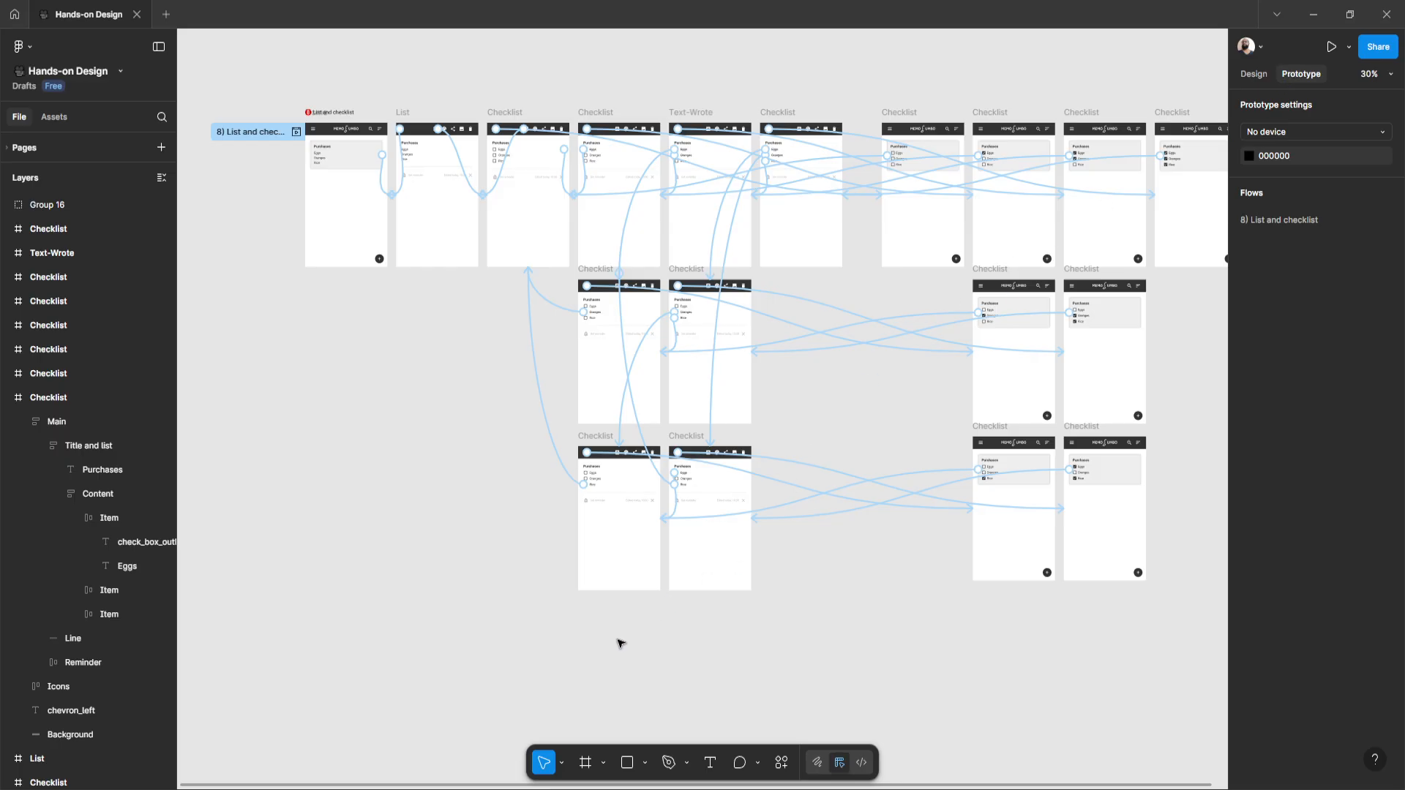
pyautogui.hotkey('ctrl', '\\')
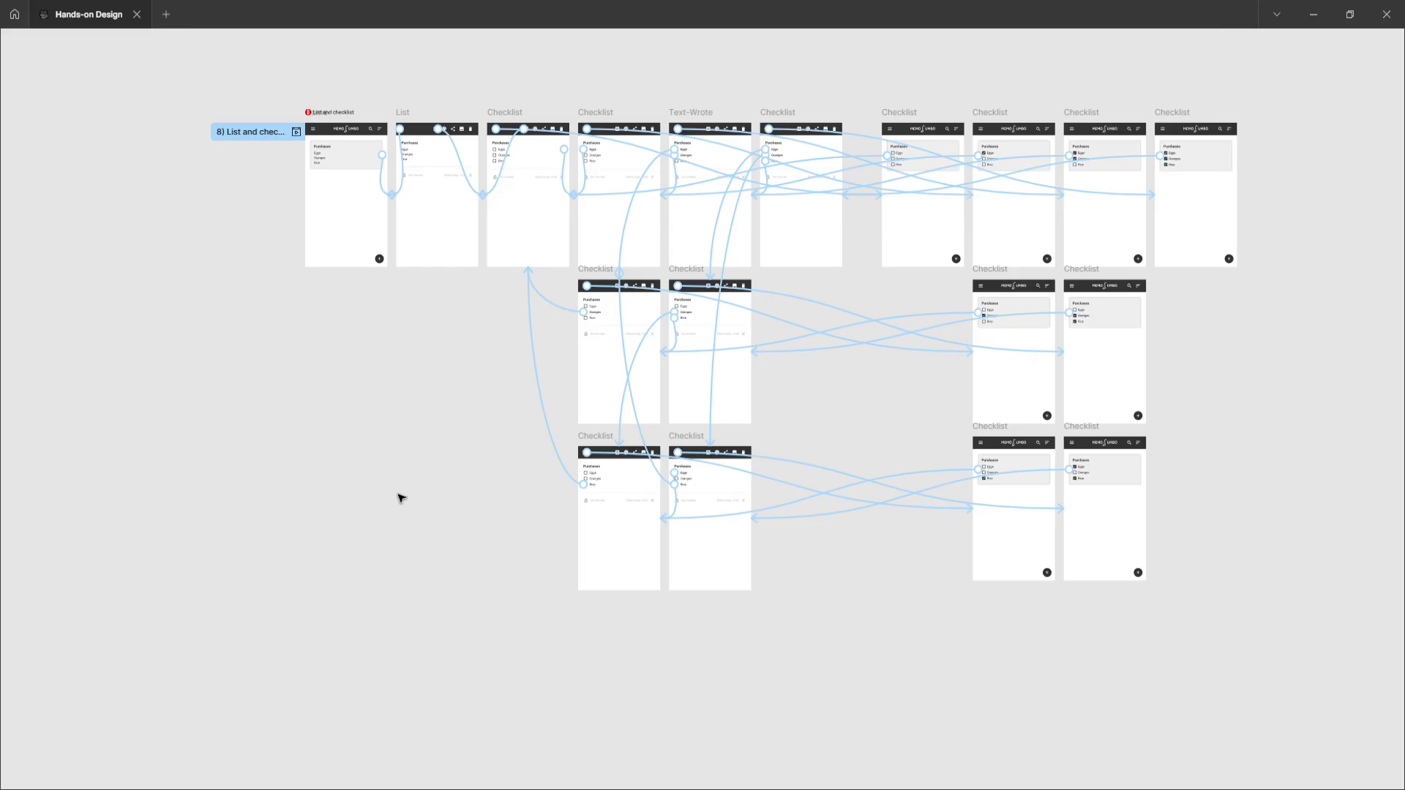
pyautogui.scroll(5, 318, 161)
pyautogui.scroll(2, 320, 159)
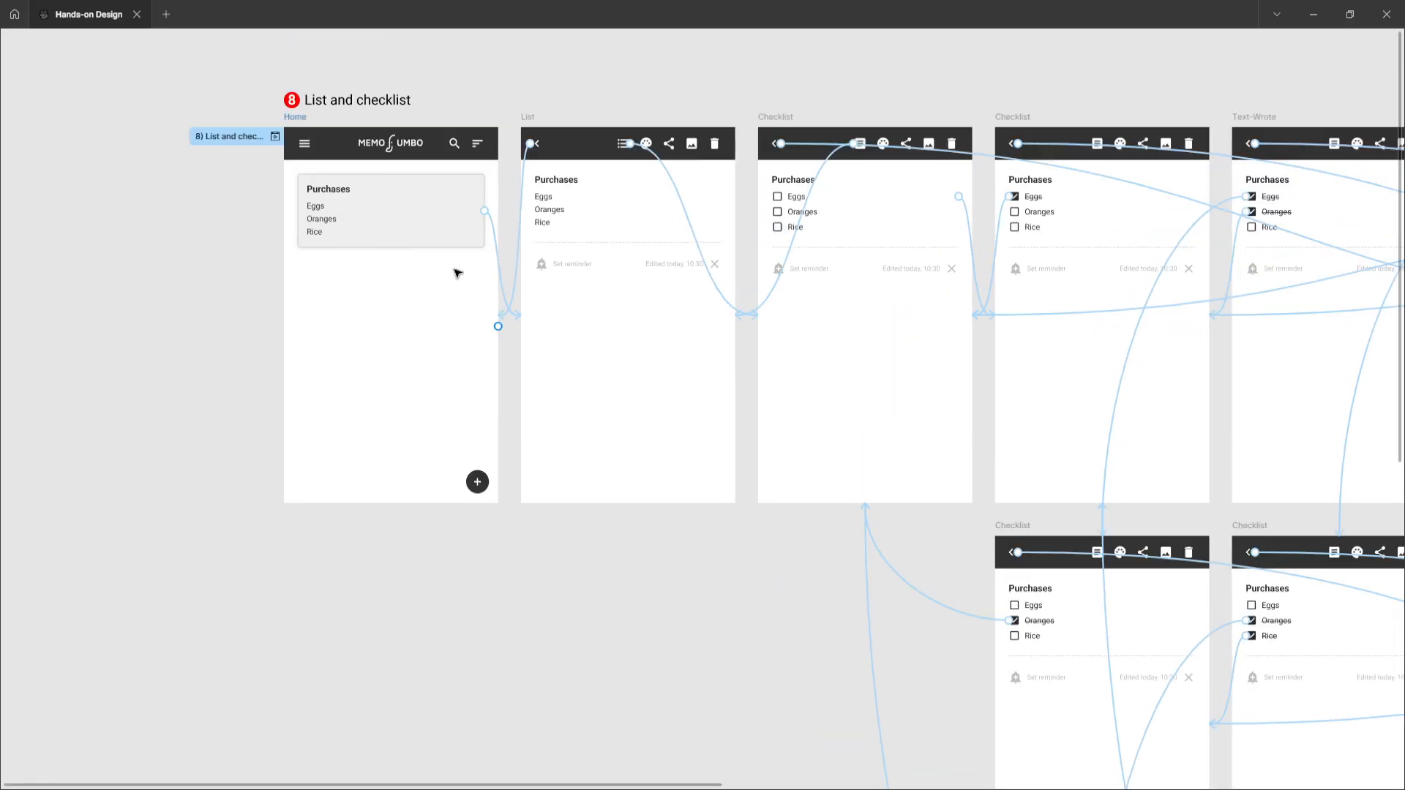
pyautogui.scroll(4, 458, 276)
pyautogui.scroll(-3, 495, 333)
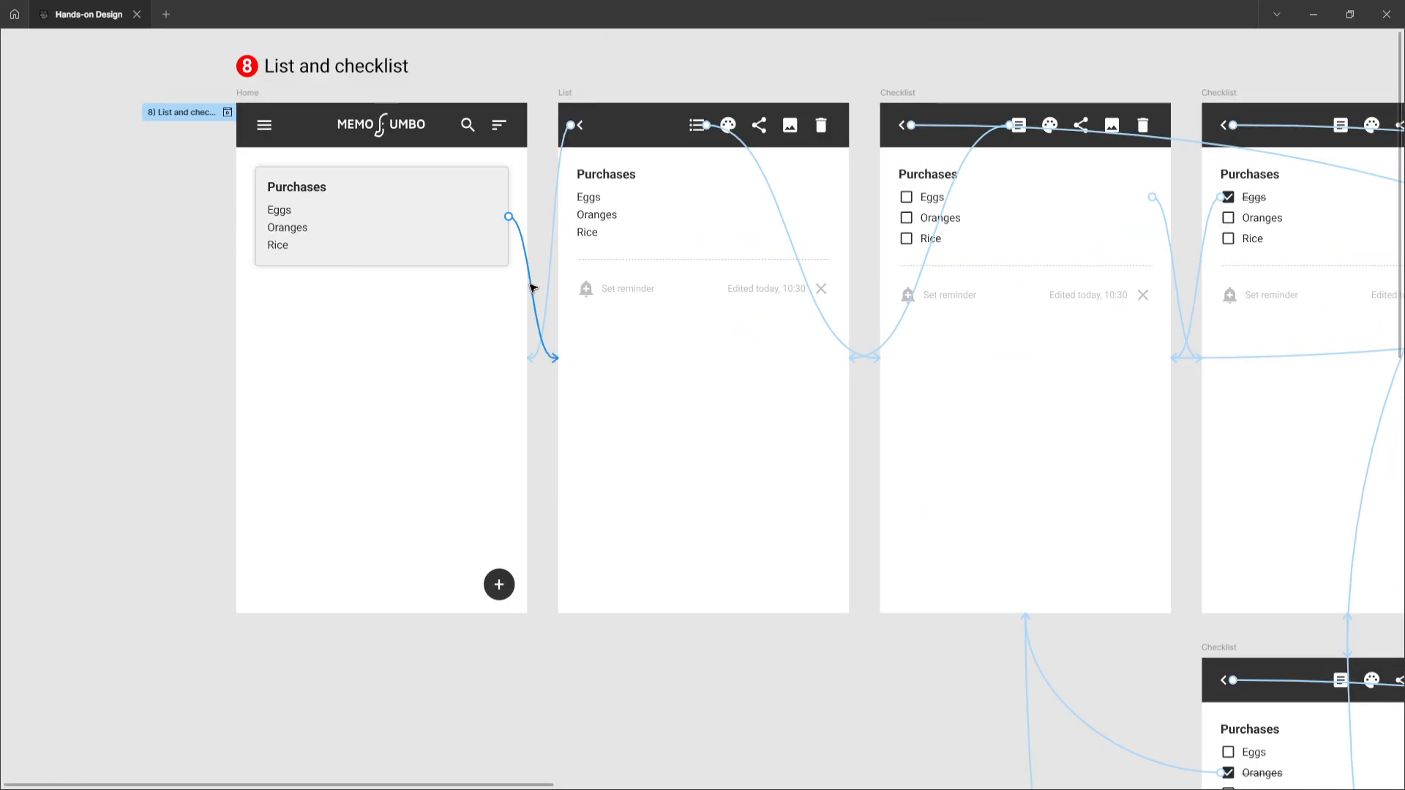
pyautogui.click(535, 289)
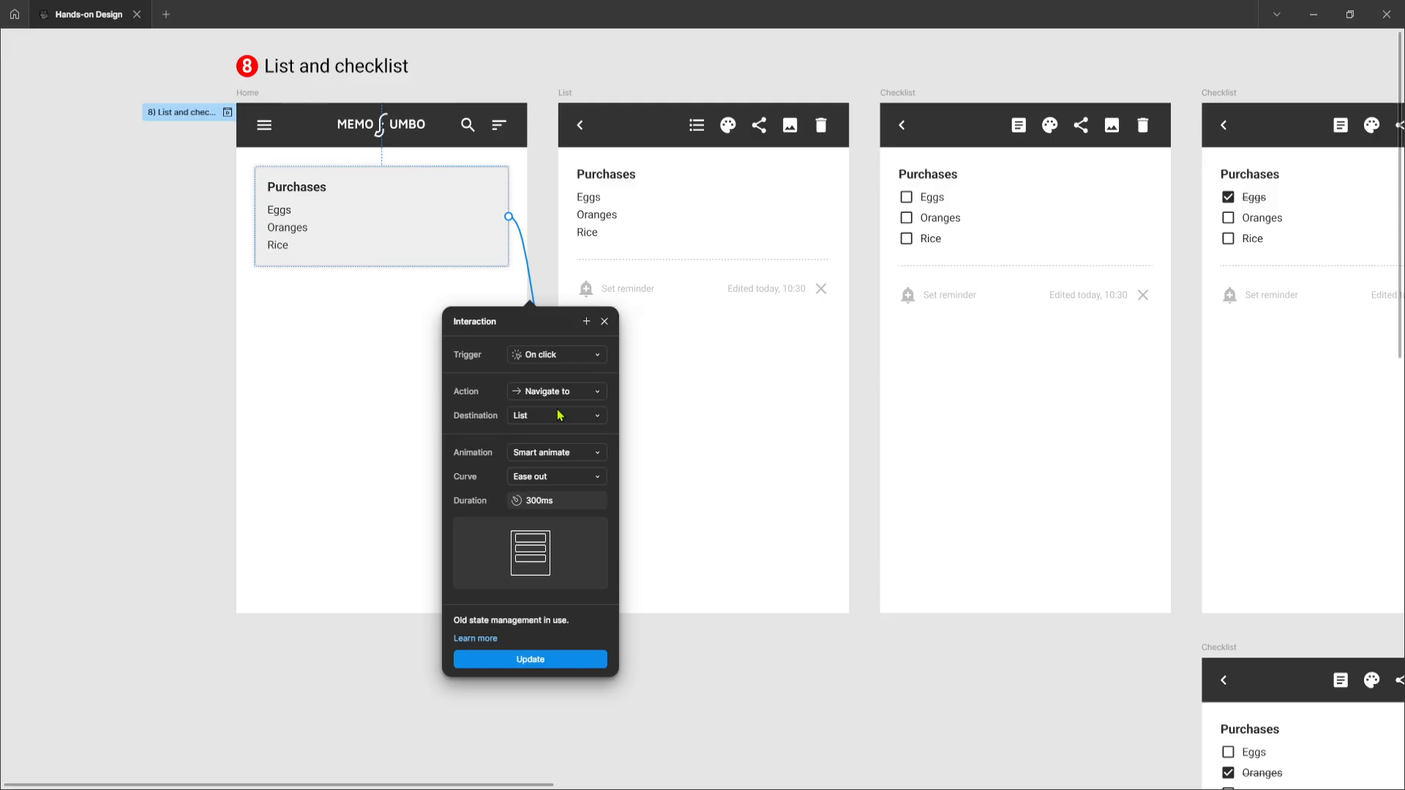
pyautogui.click(569, 102)
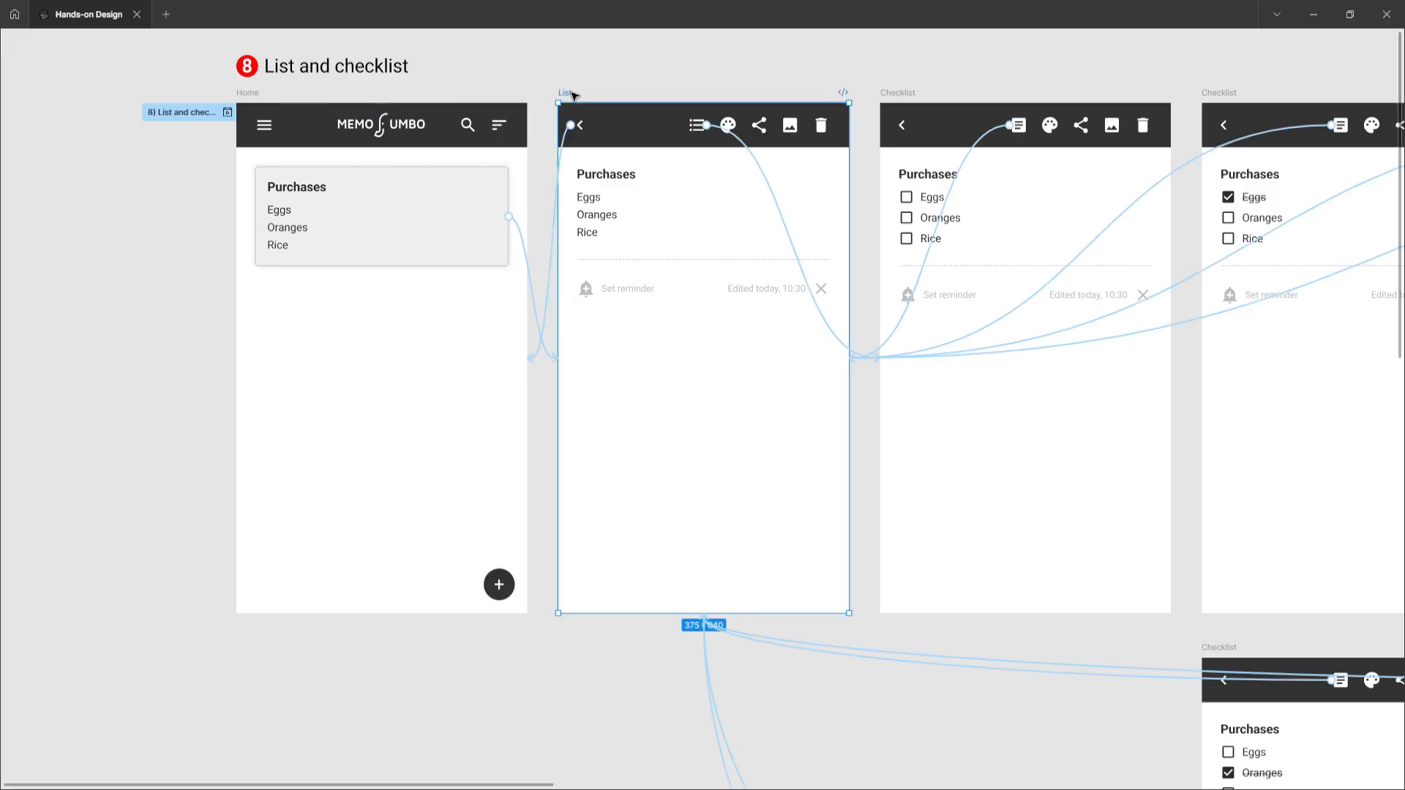
# Inspect the List frame's interactions for the back arrow and the checklist icon
pyautogui.click(553, 285)
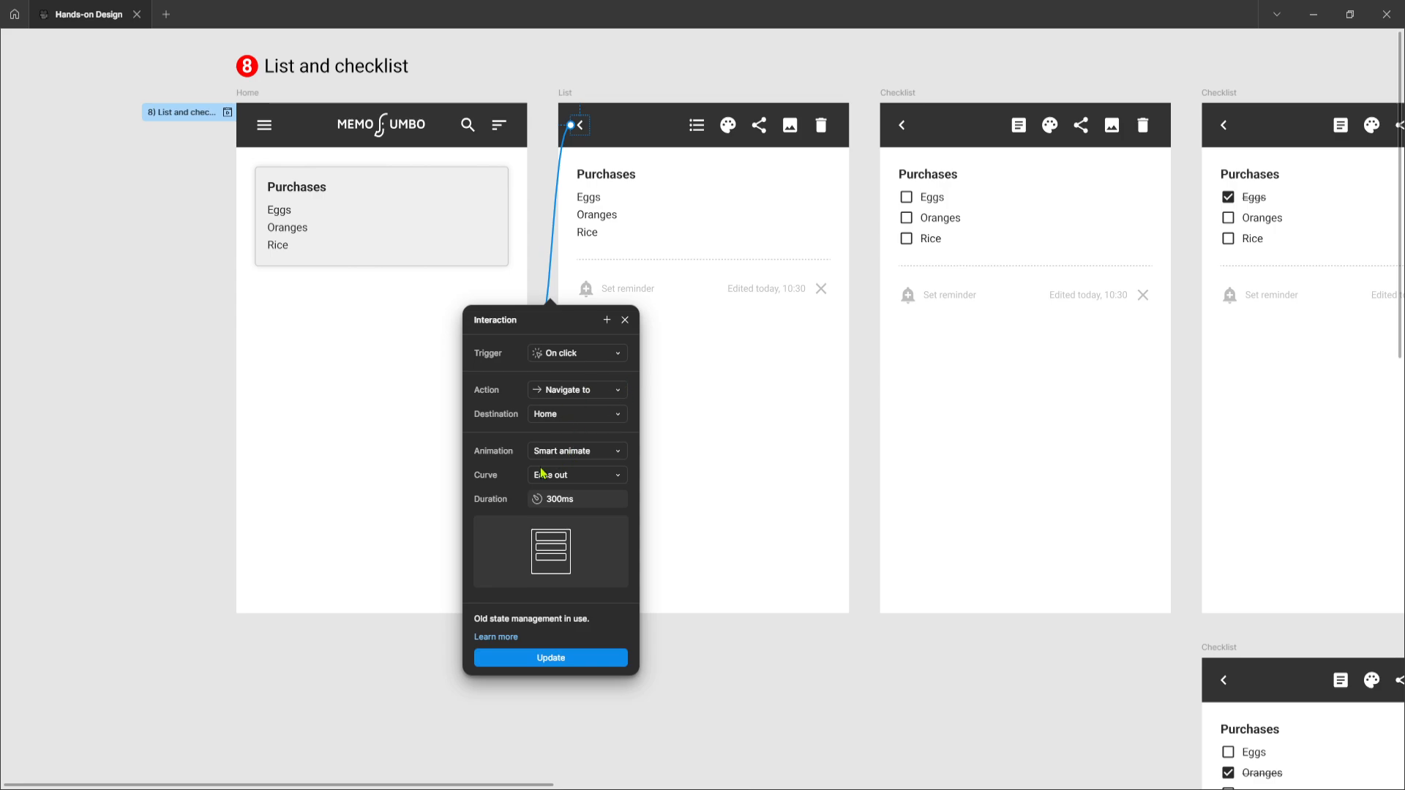
pyautogui.click(569, 93)
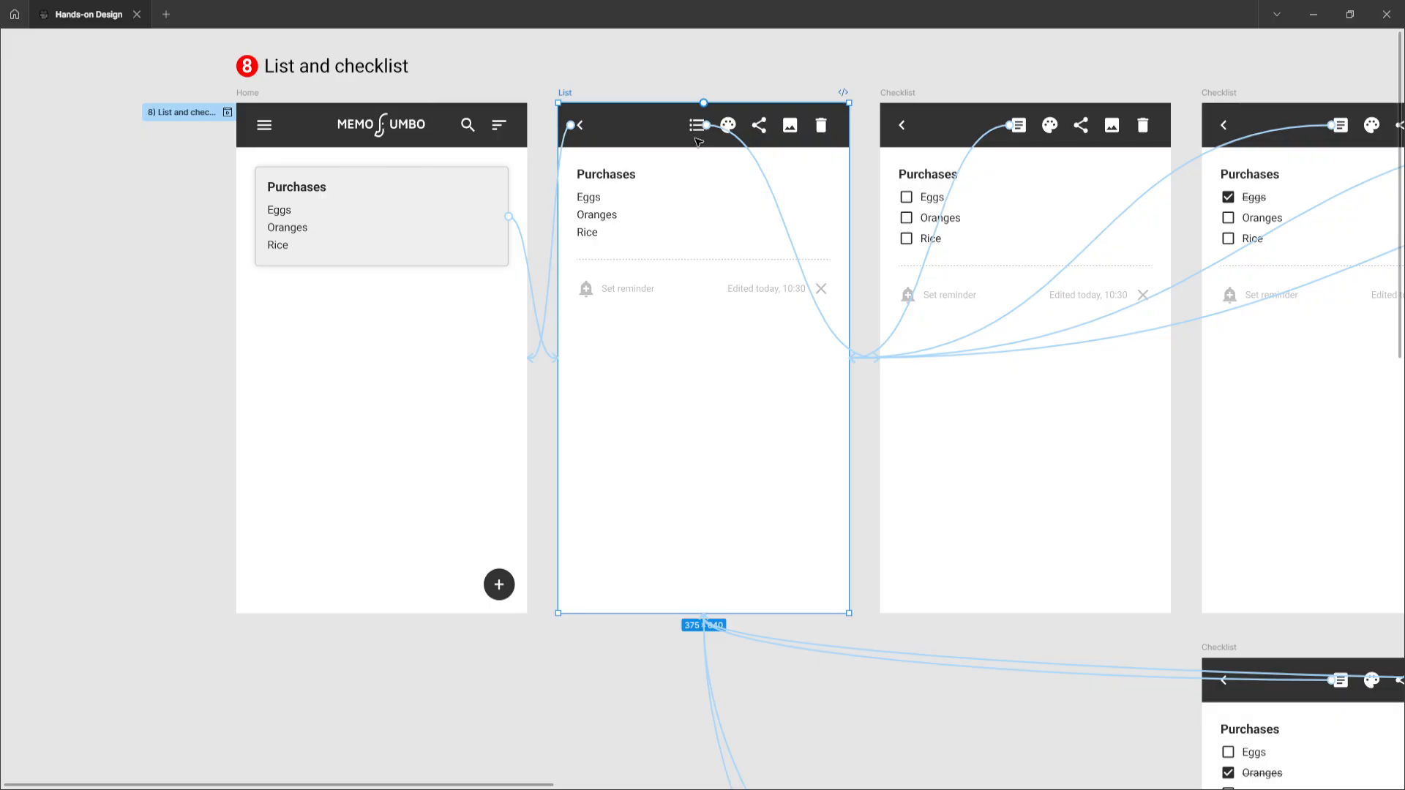
pyautogui.click(774, 194)
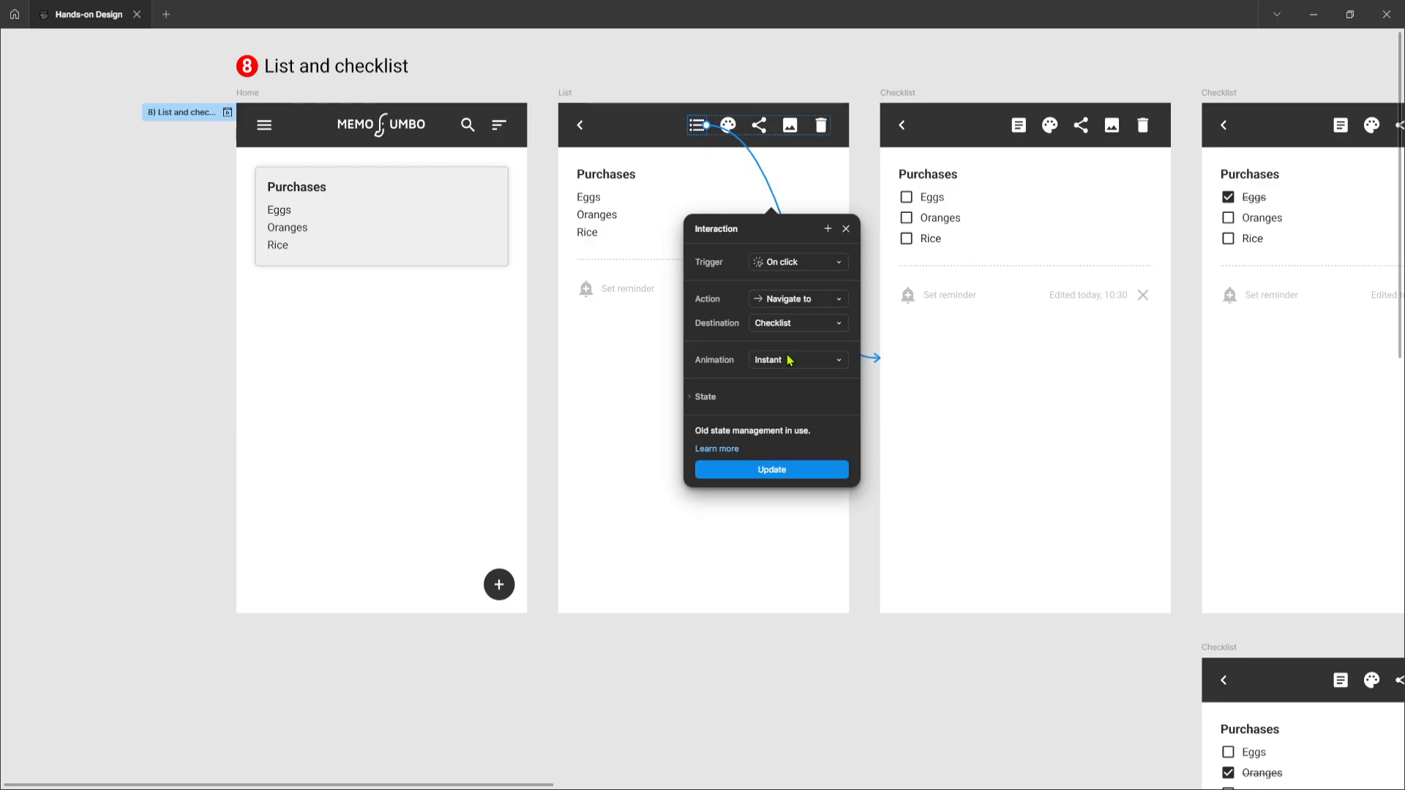
pyautogui.click(571, 95)
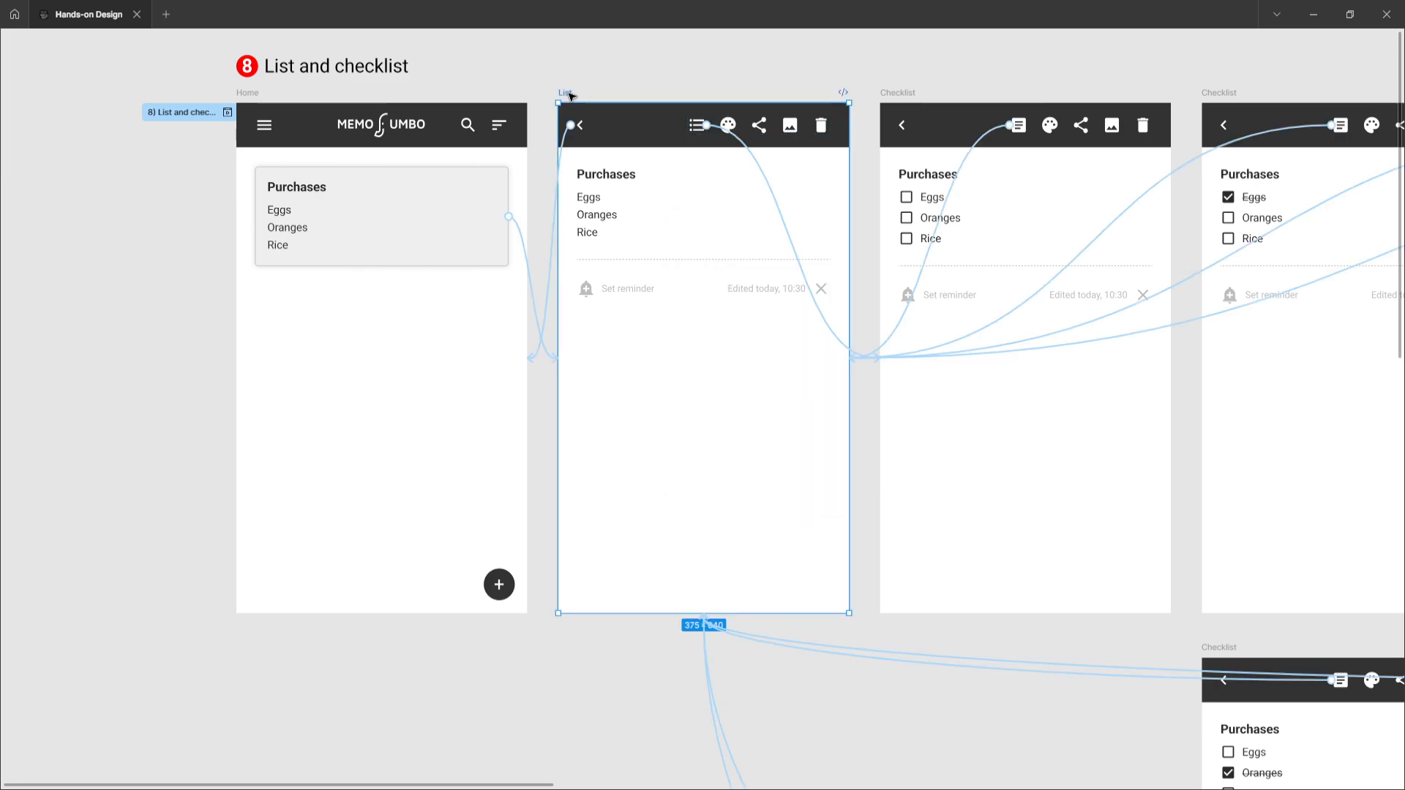
# Inspect the first Checklist frame's interactions for its checklist icon and back arrow
pyautogui.hscroll(5, 598, 188)
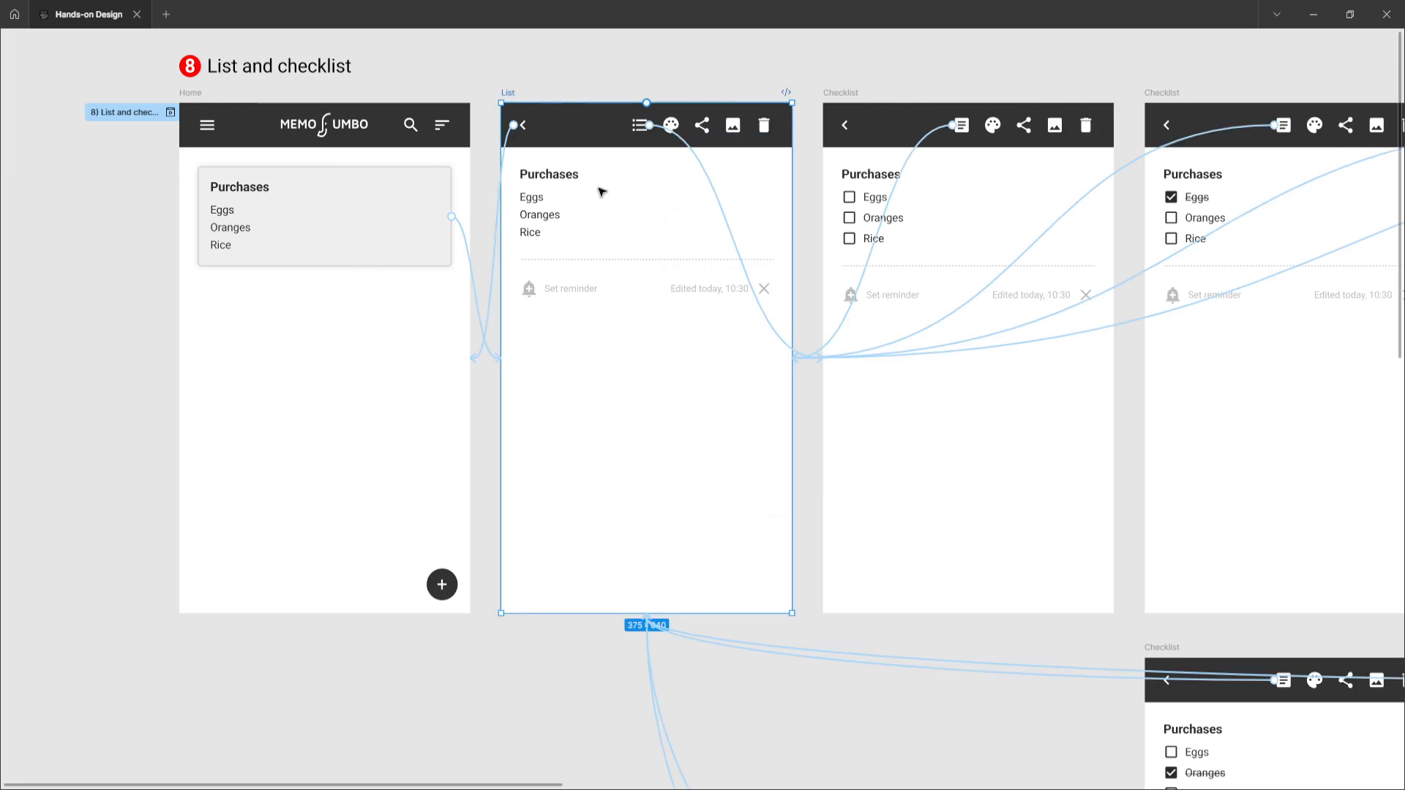
pyautogui.click(616, 93)
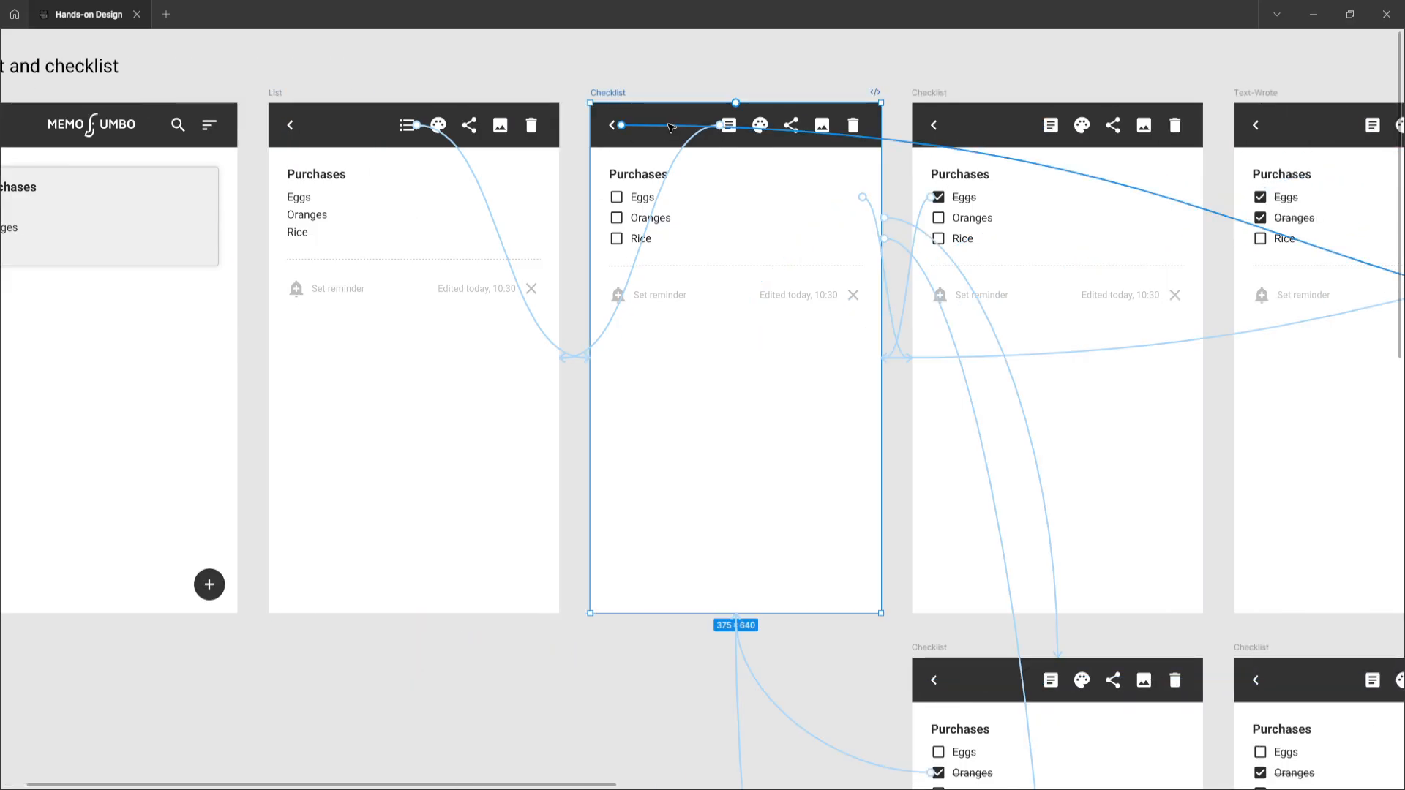
pyautogui.click(690, 150)
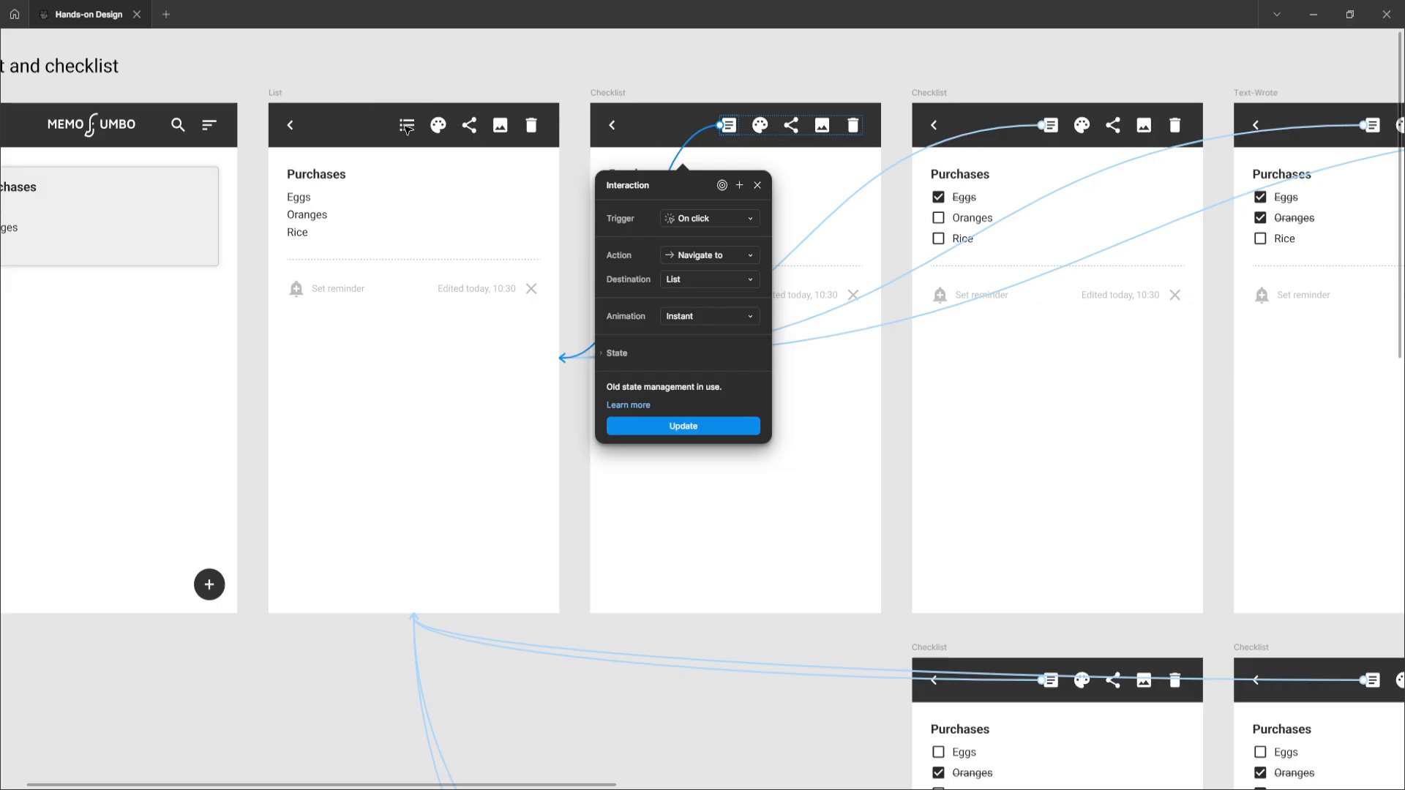
pyautogui.click(571, 81)
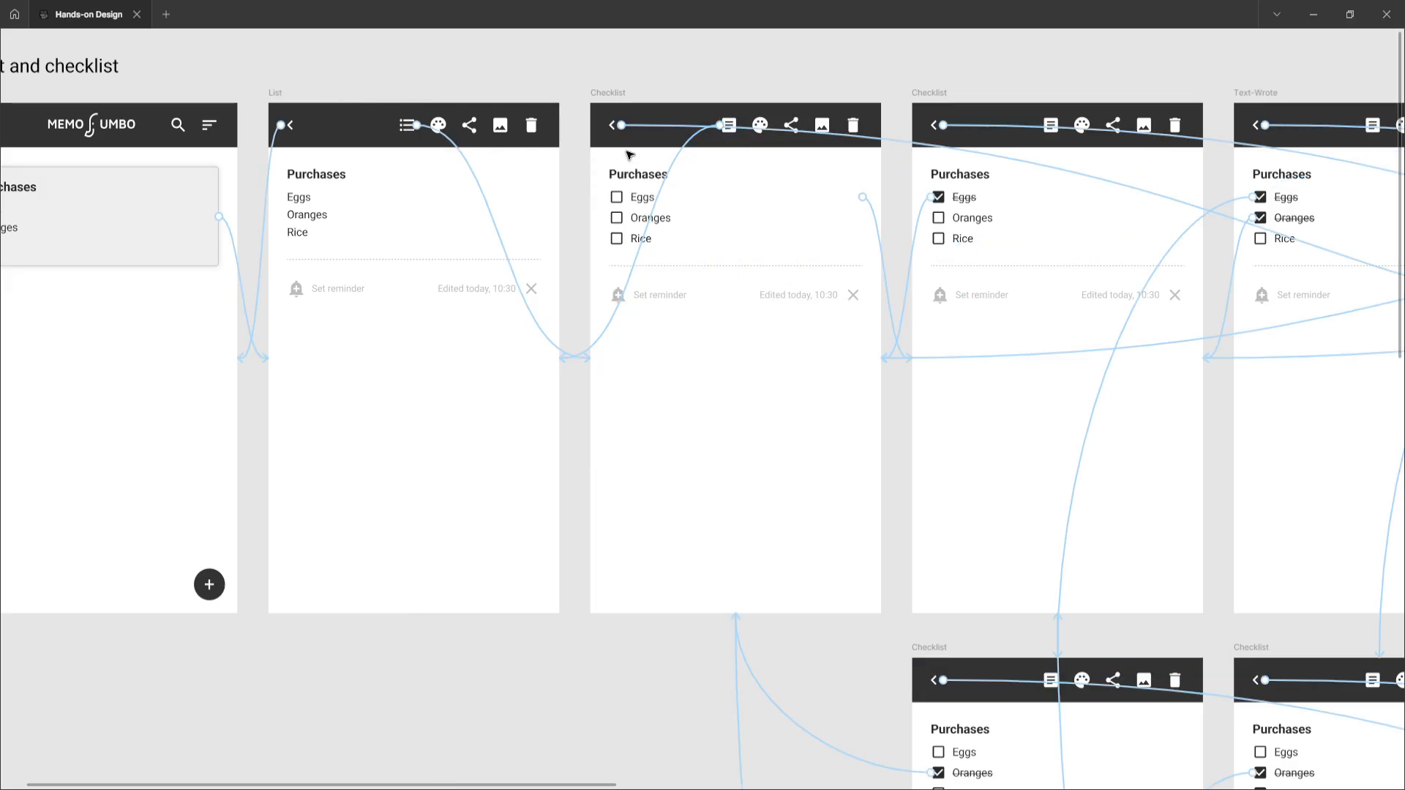
pyautogui.click(609, 90)
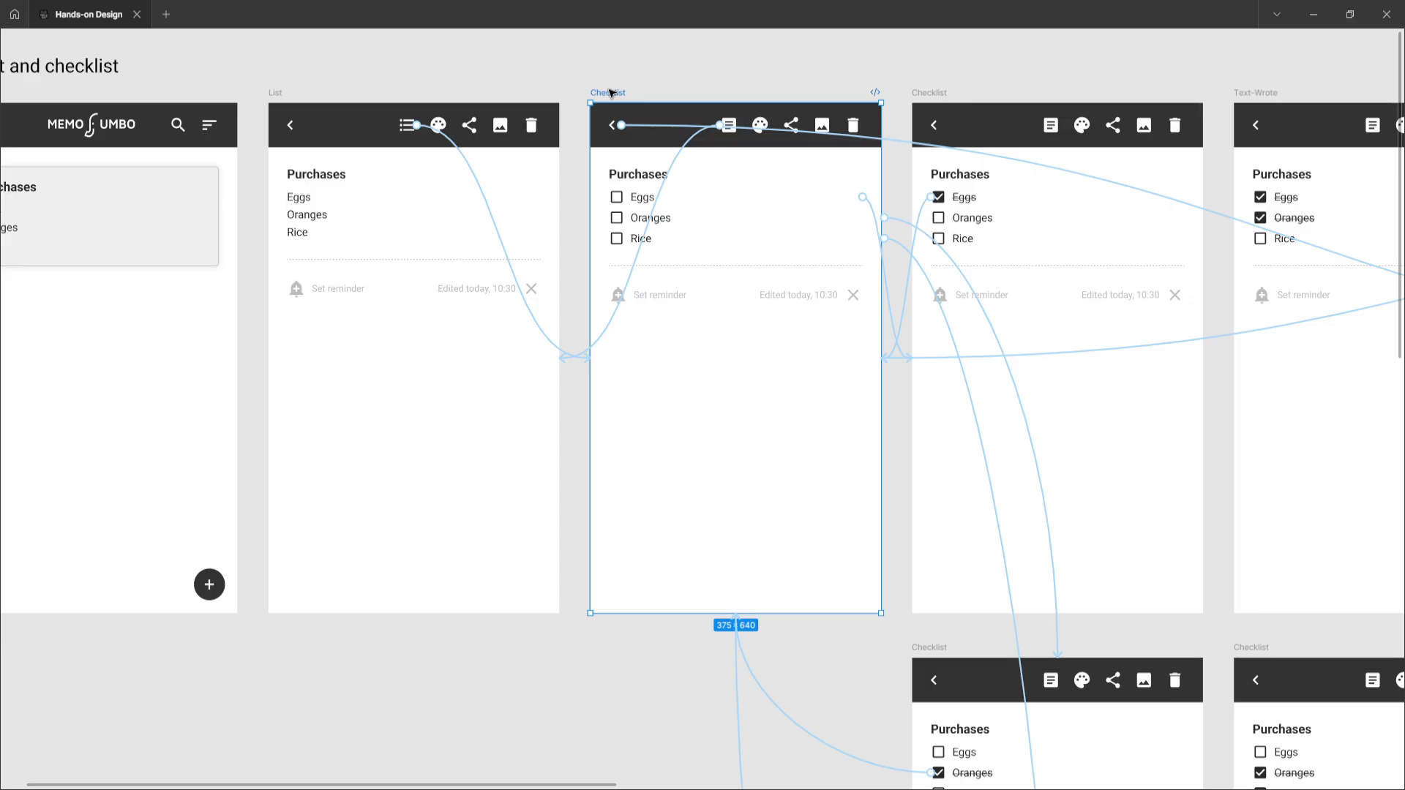
pyautogui.click(662, 128)
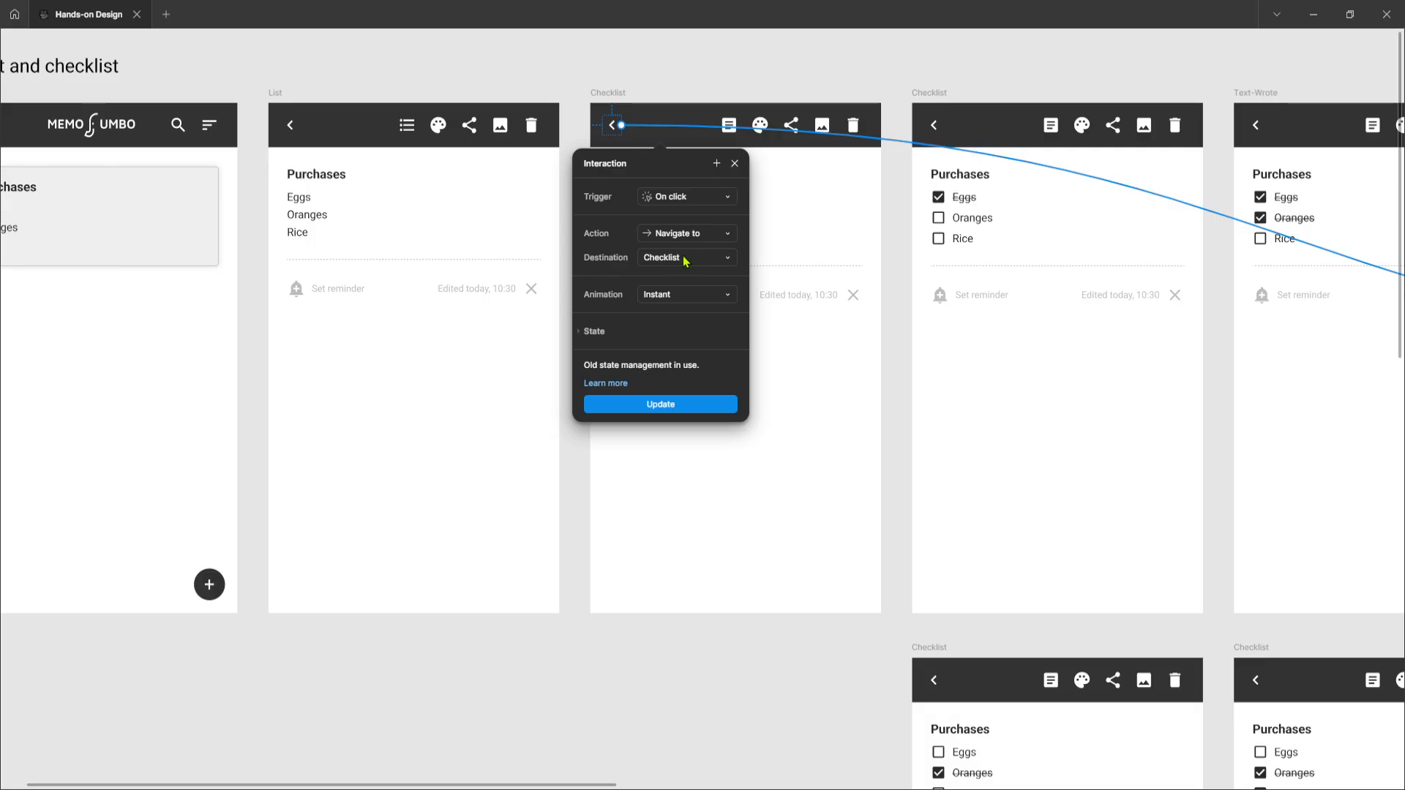
pyautogui.press('Escape')
# Follow the first Checklist frame's back-arrow connection across the canvas and reopen its interaction
pyautogui.hscroll(10, 685, 261)
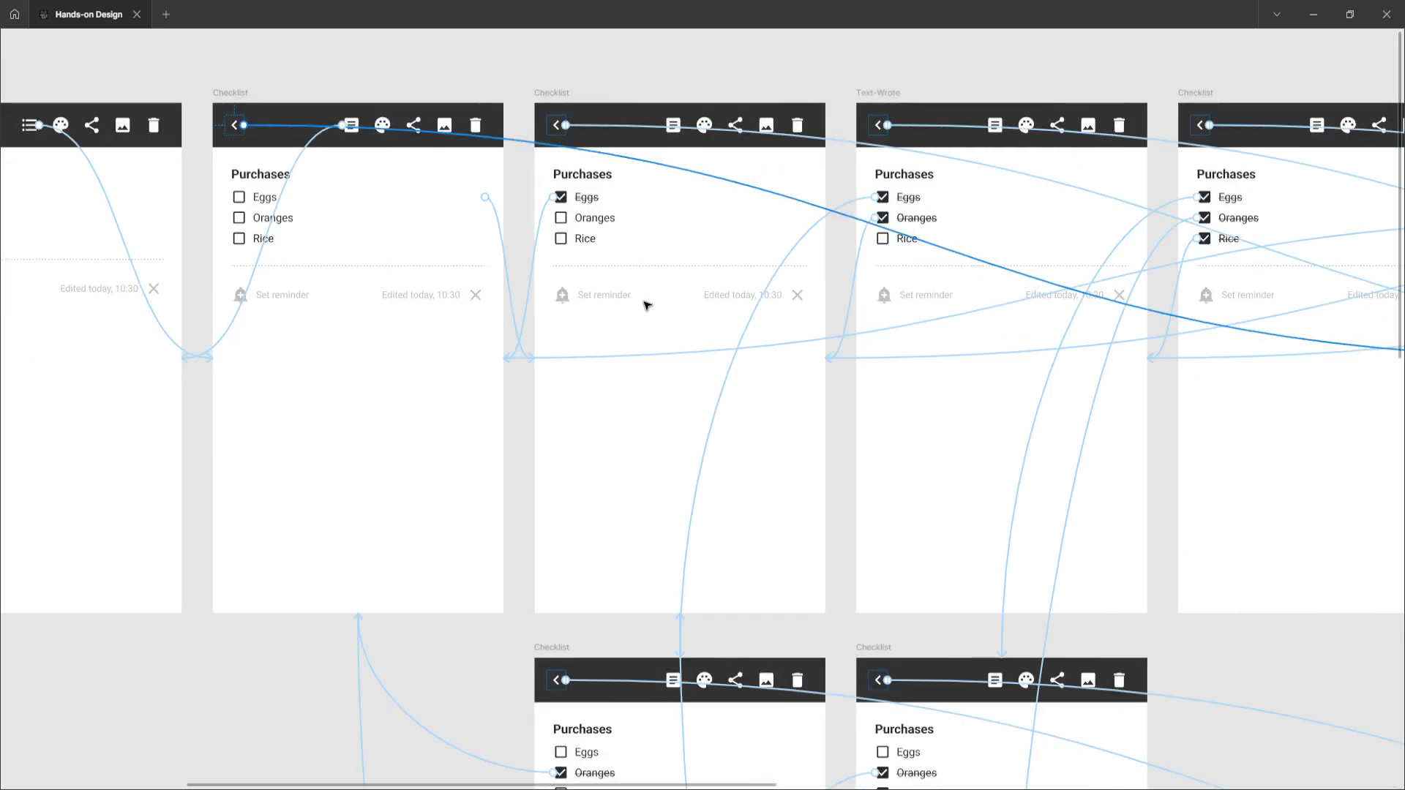
pyautogui.hscroll(7, 645, 306)
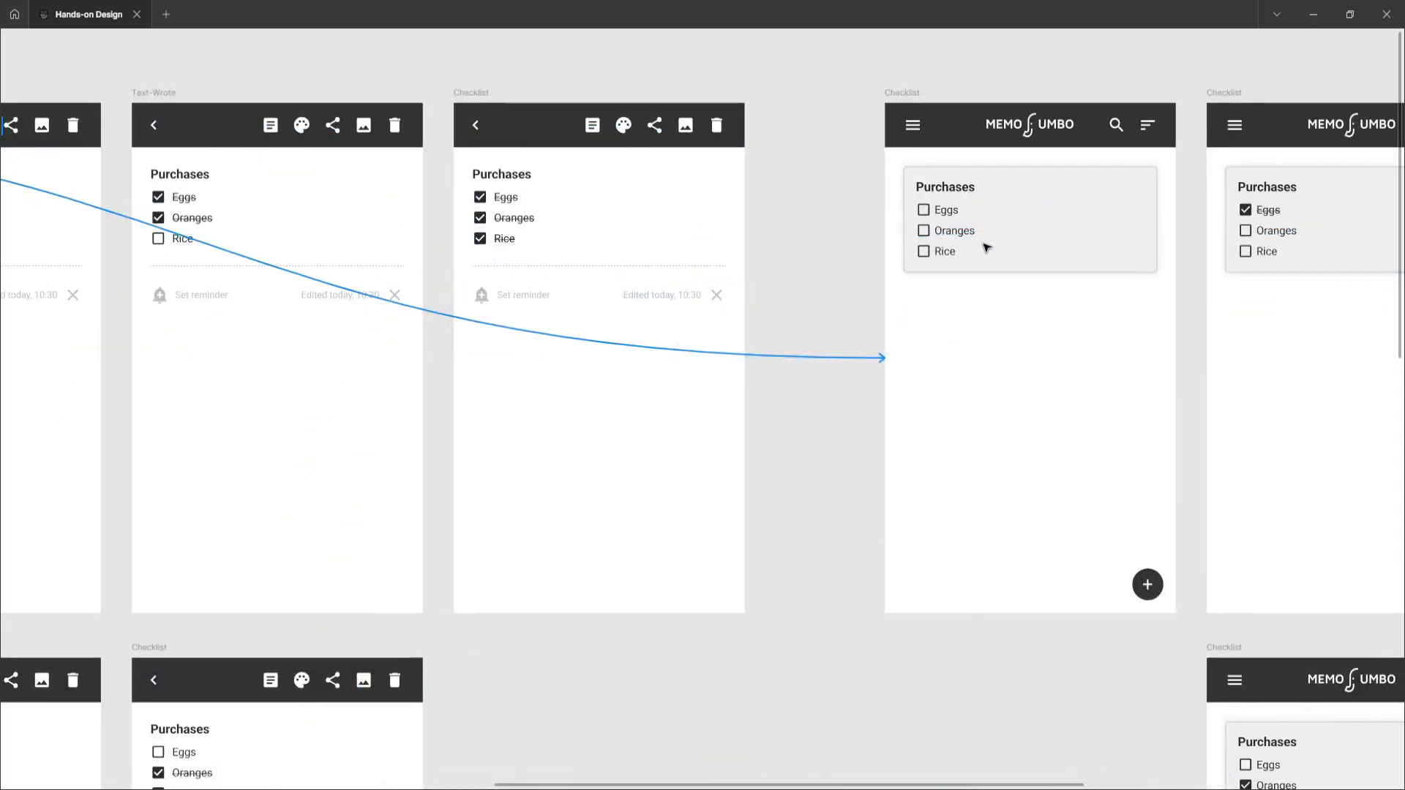
pyautogui.hscroll(-13, 986, 248)
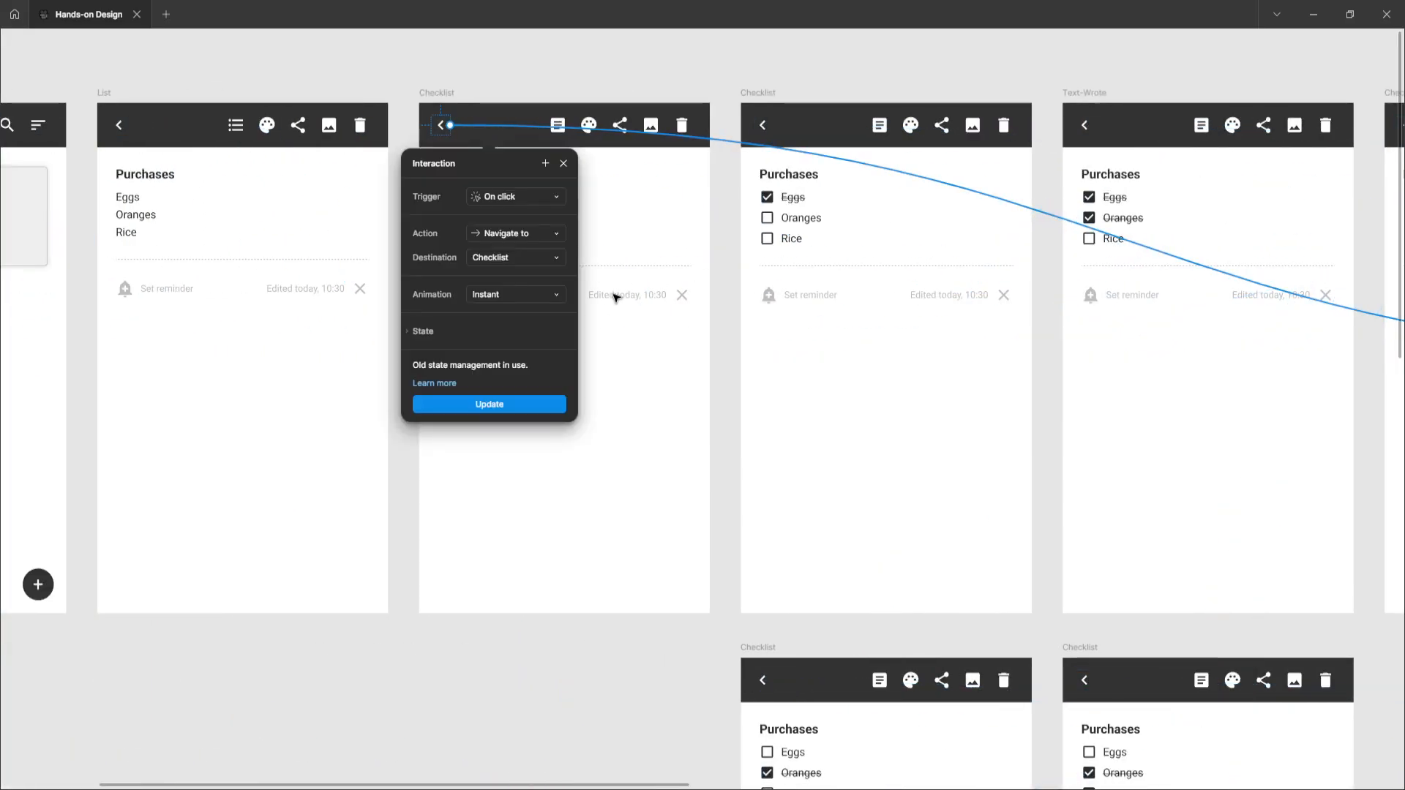
pyautogui.click(442, 93)
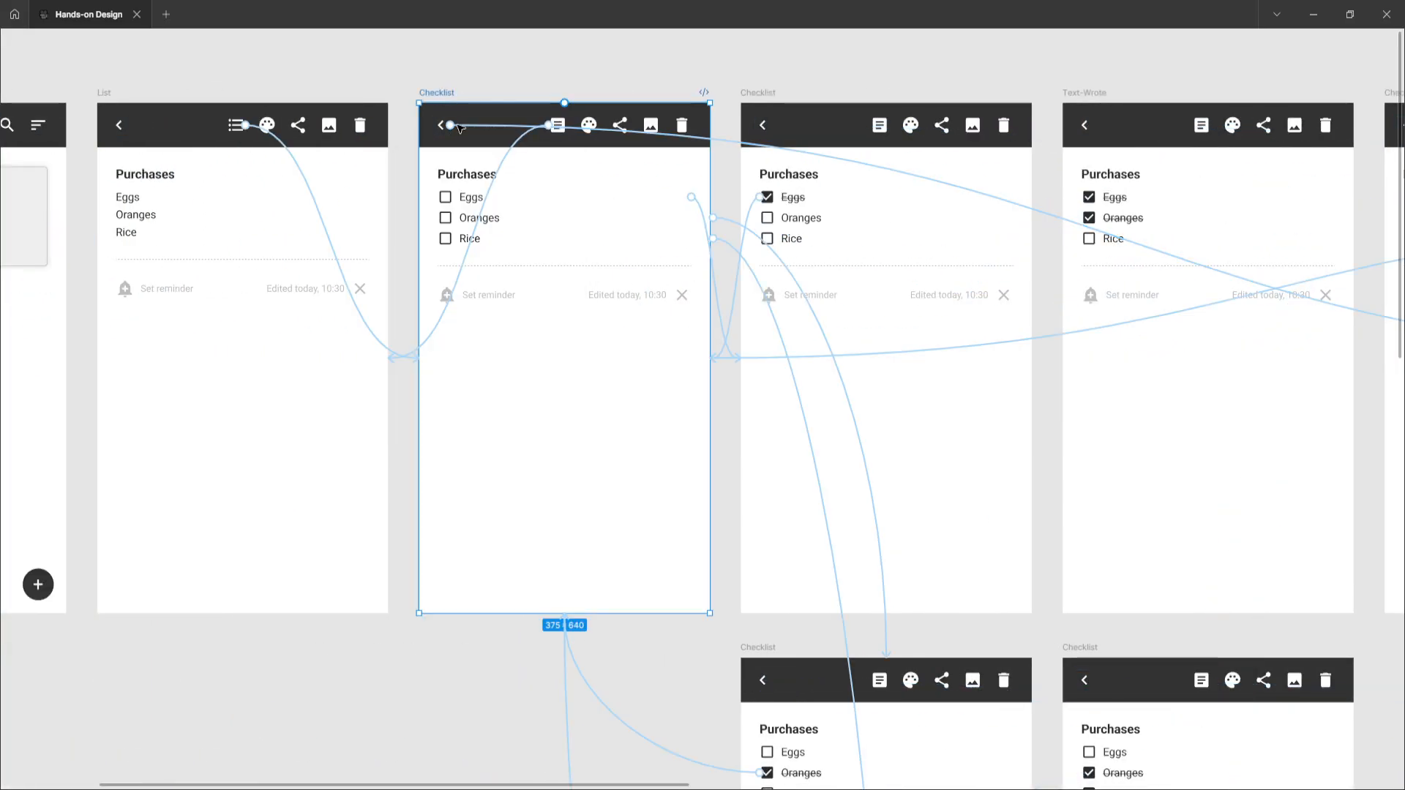
pyautogui.click(503, 129)
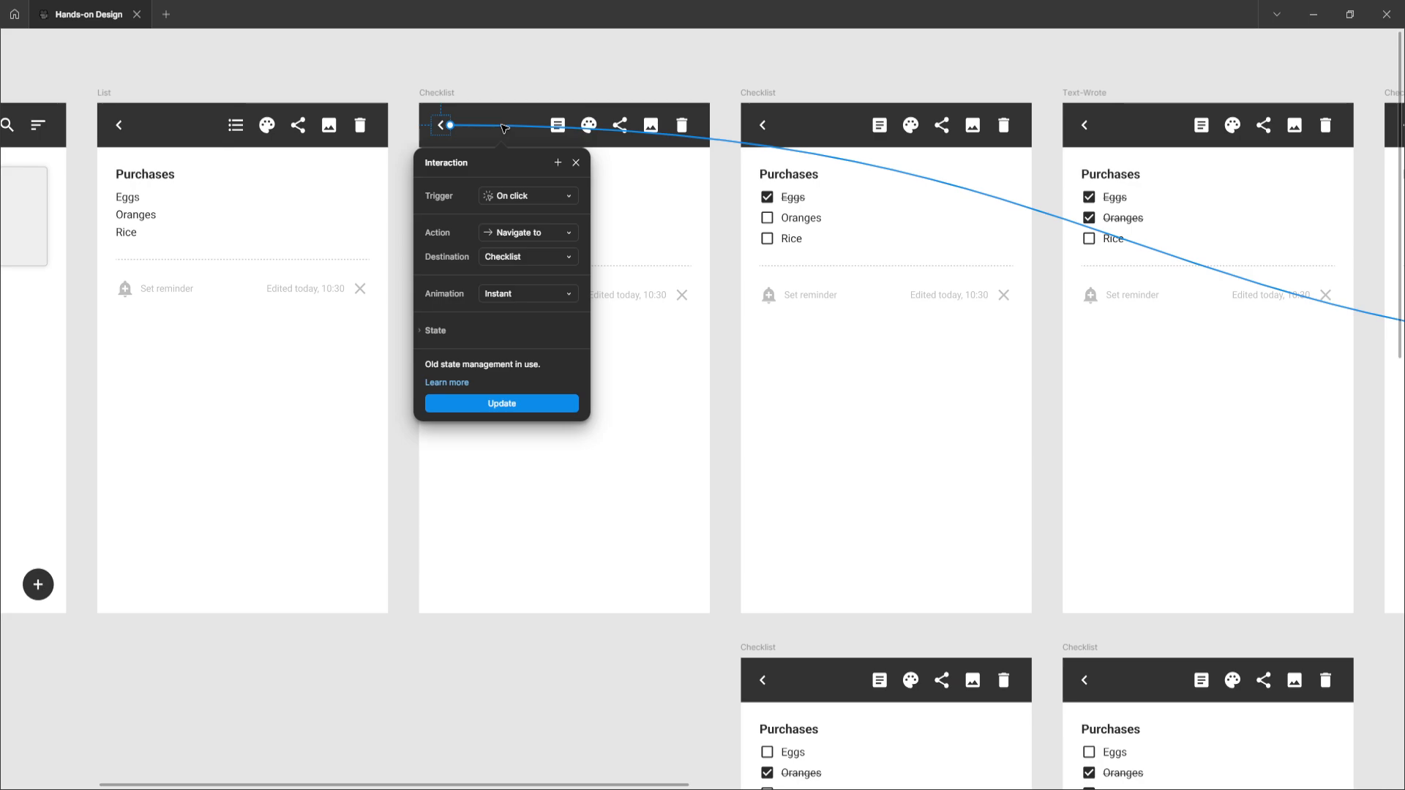
pyautogui.click(446, 92)
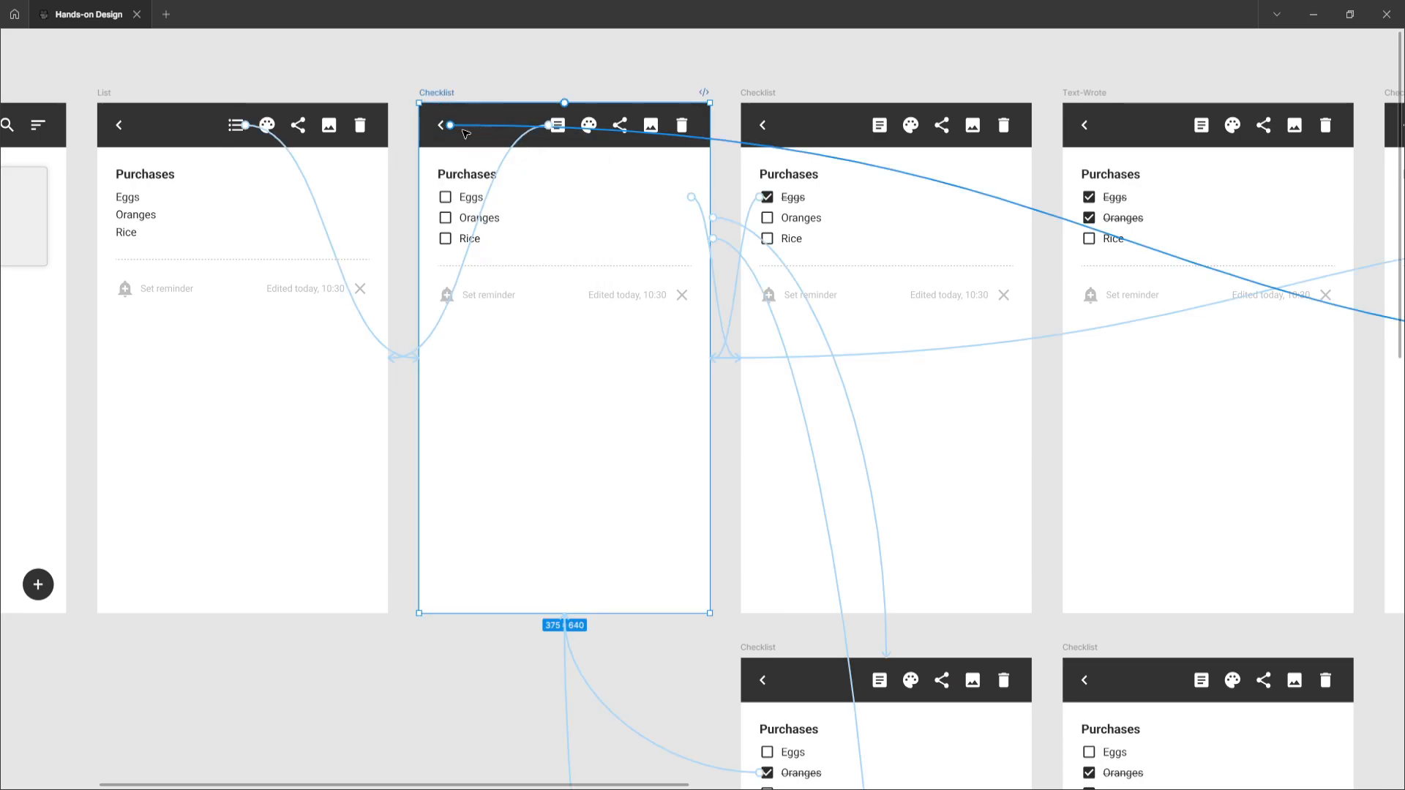
pyautogui.hscroll(-6, 292, 188)
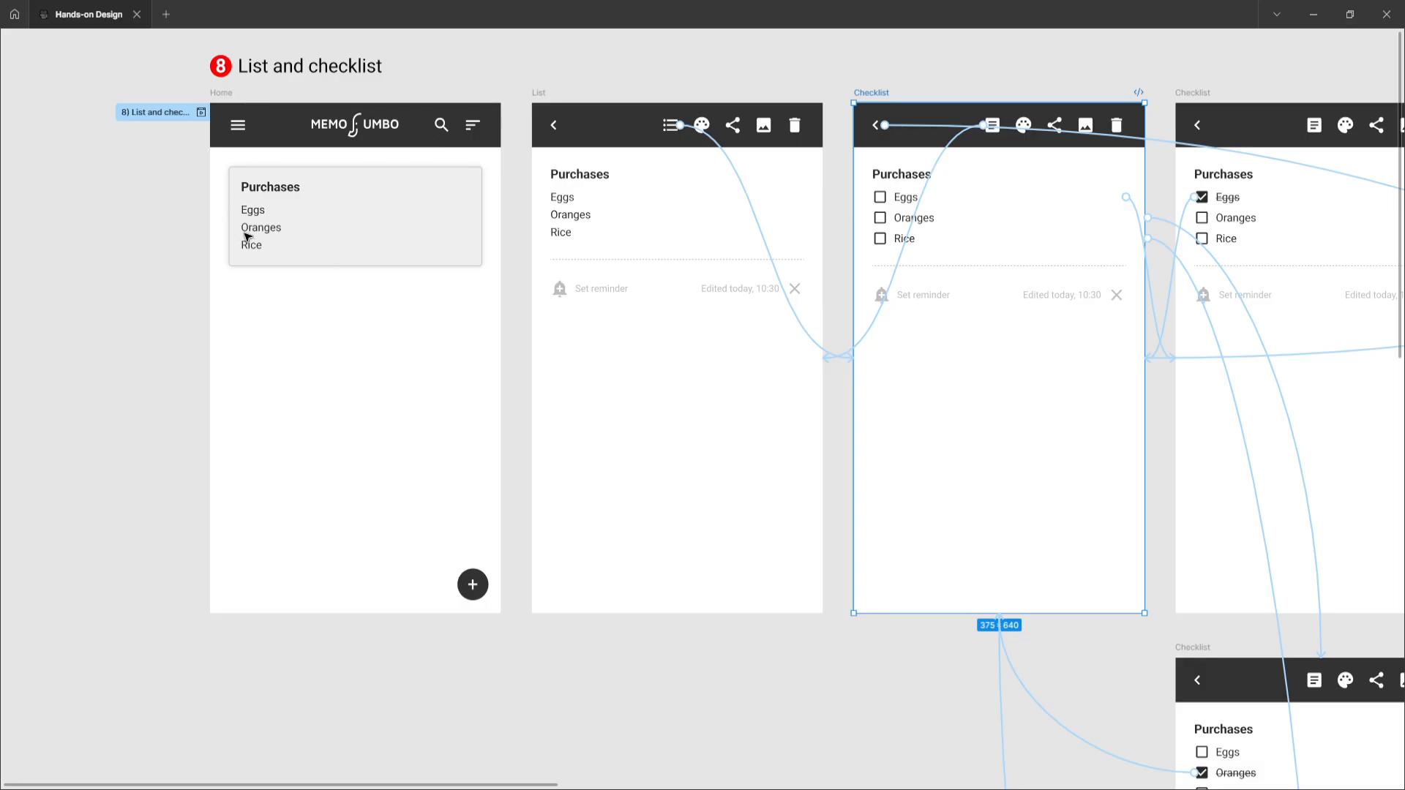
pyautogui.click(933, 130)
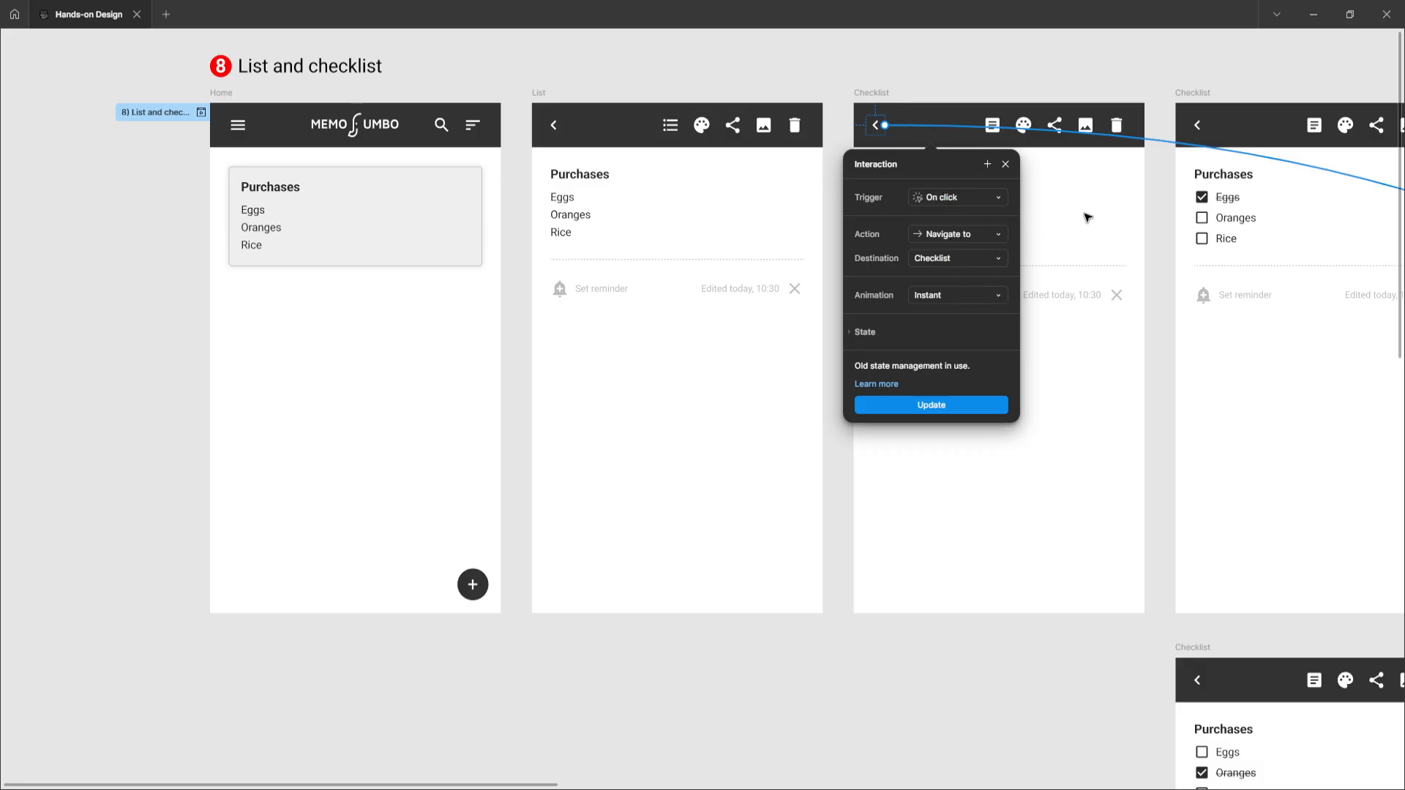
# Pan to the Home-style checklist frame targeted by the back arrow and examine it up close
pyautogui.hscroll(12, 1112, 242)
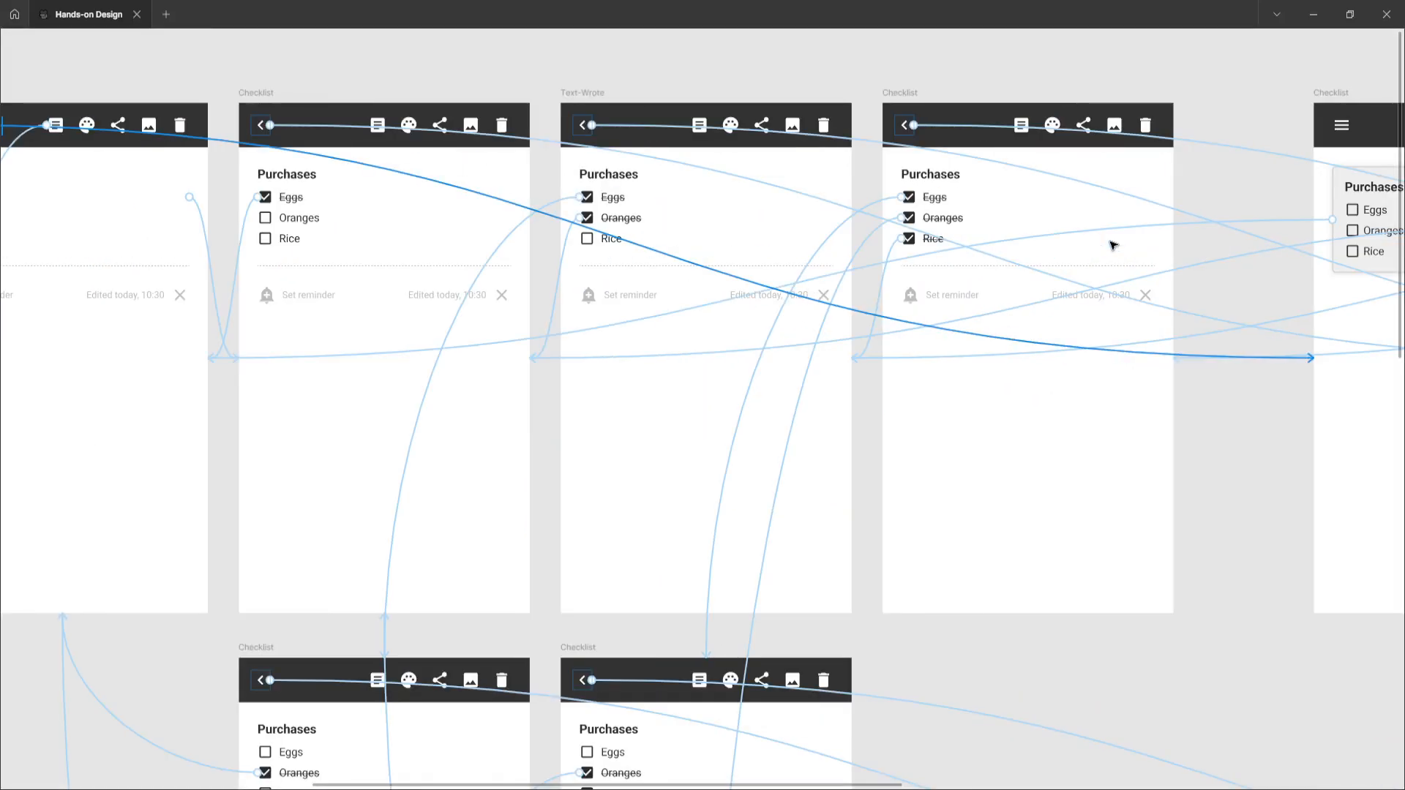
pyautogui.hscroll(7, 1112, 239)
pyautogui.scroll(2, 1027, 216)
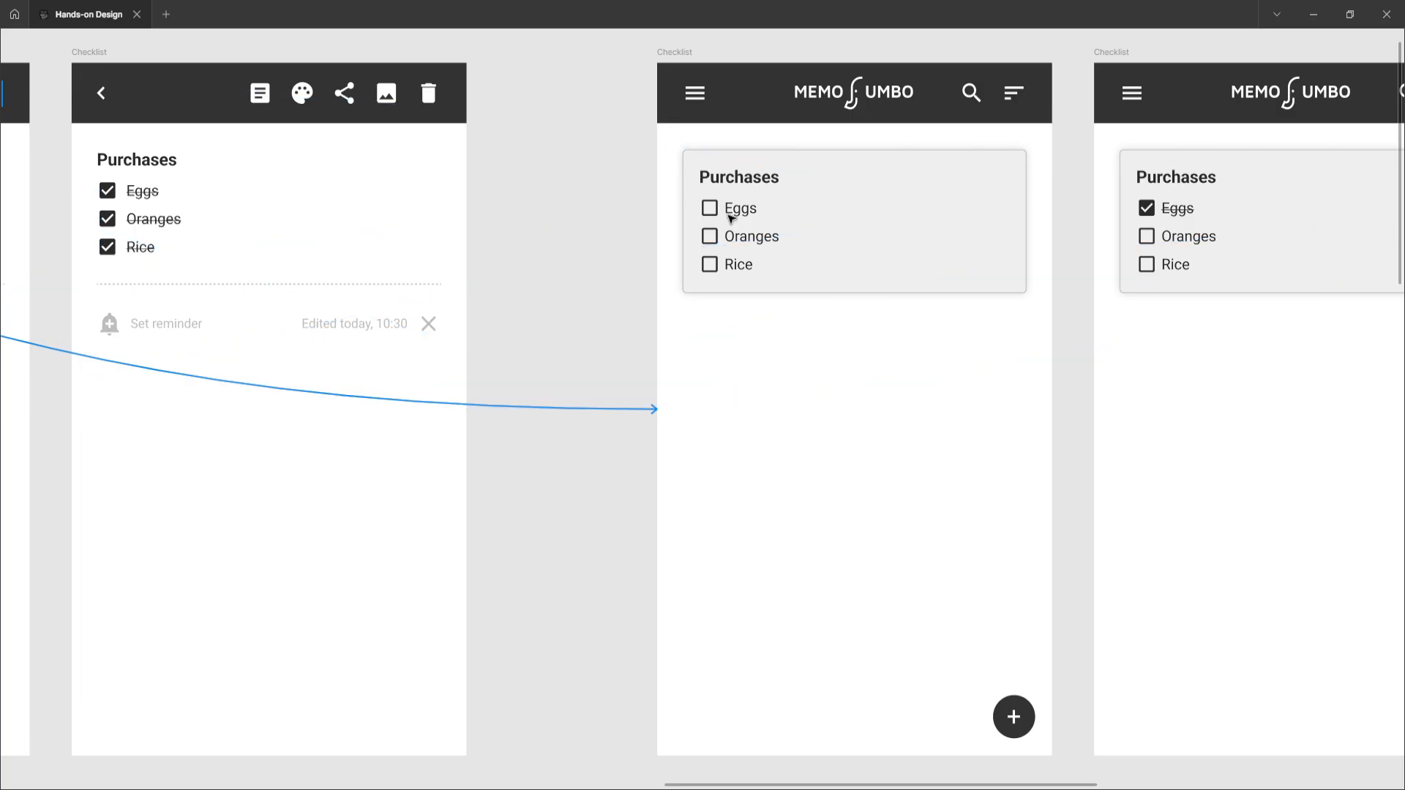
pyautogui.scroll(-2, 729, 218)
pyautogui.hscroll(-5, 730, 218)
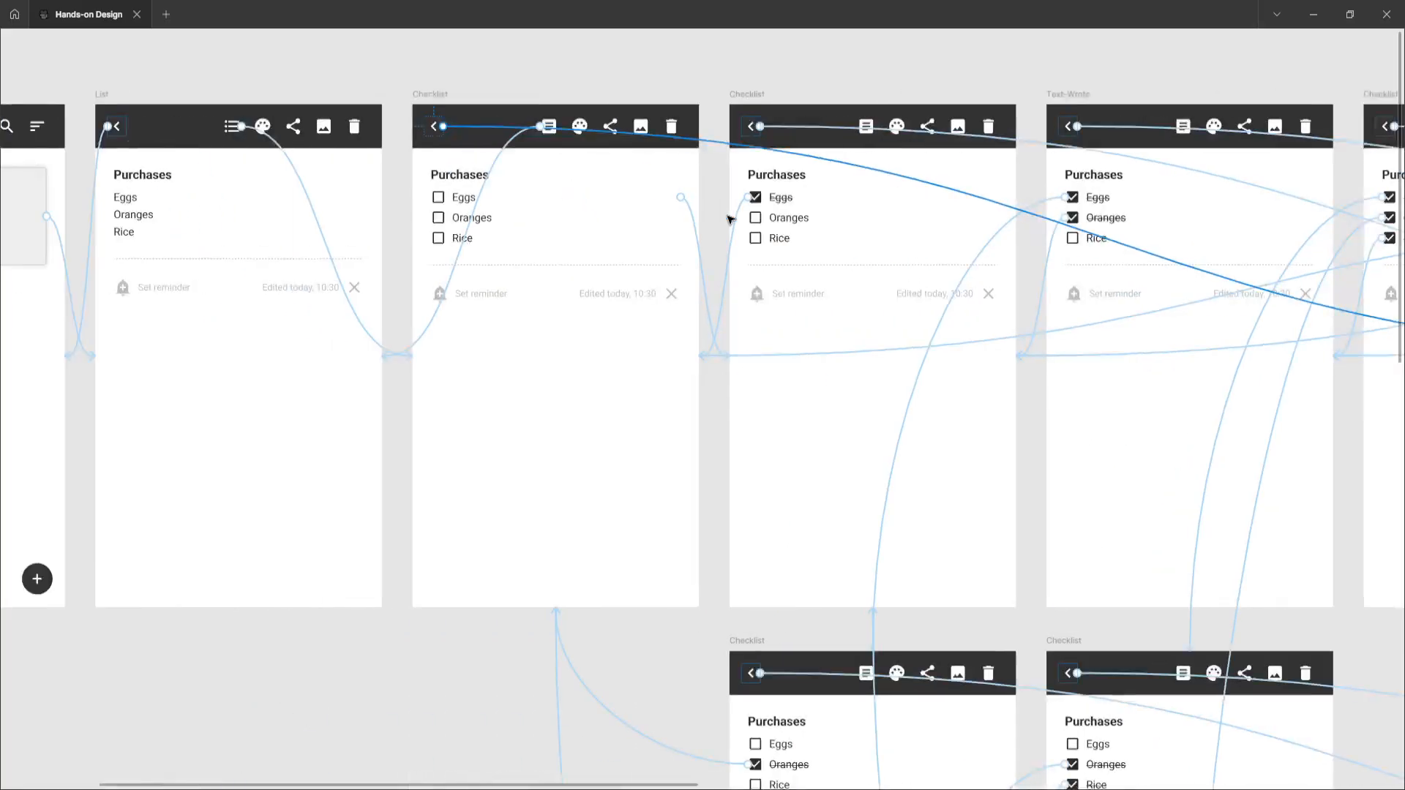
pyautogui.hscroll(-4, 729, 219)
pyautogui.hscroll(2, 750, 218)
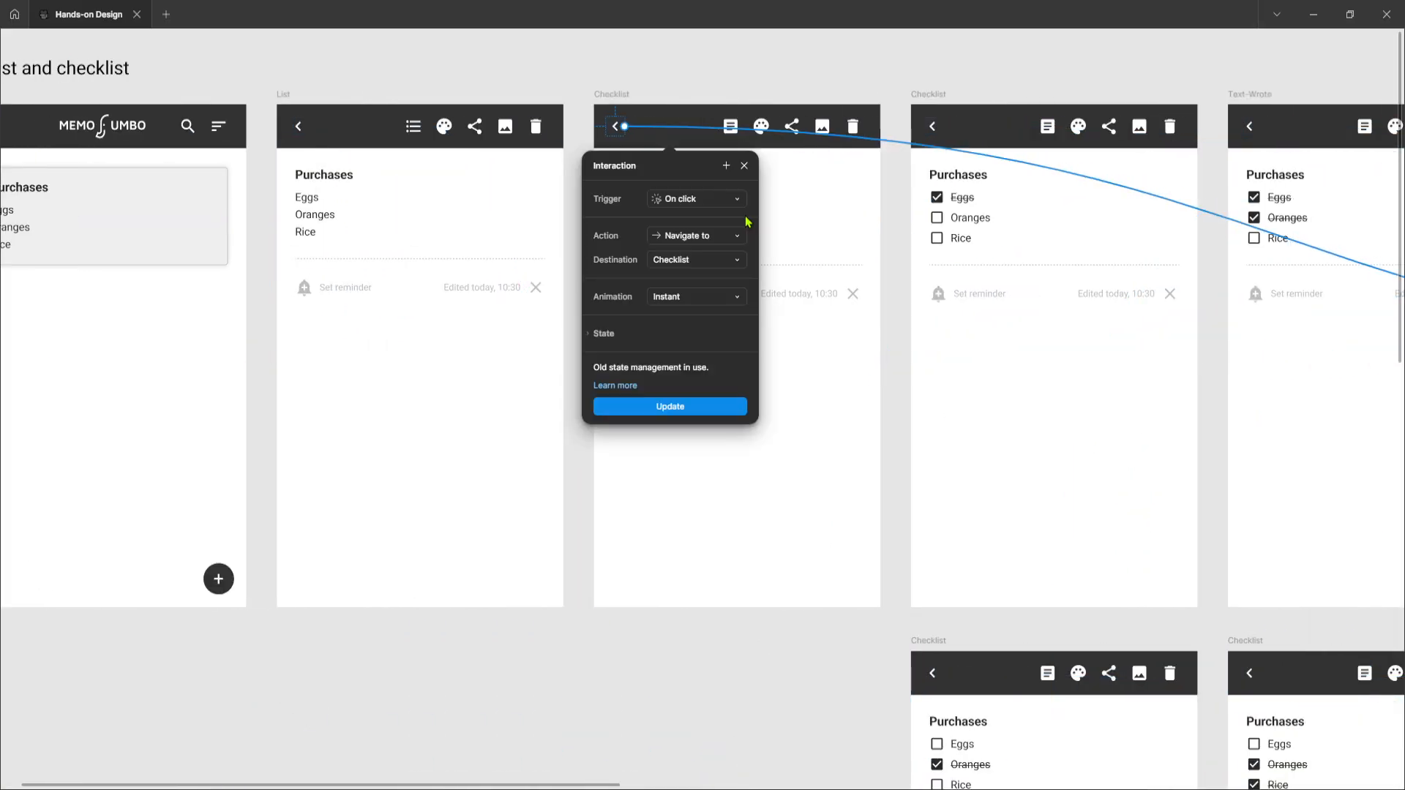
pyautogui.click(611, 94)
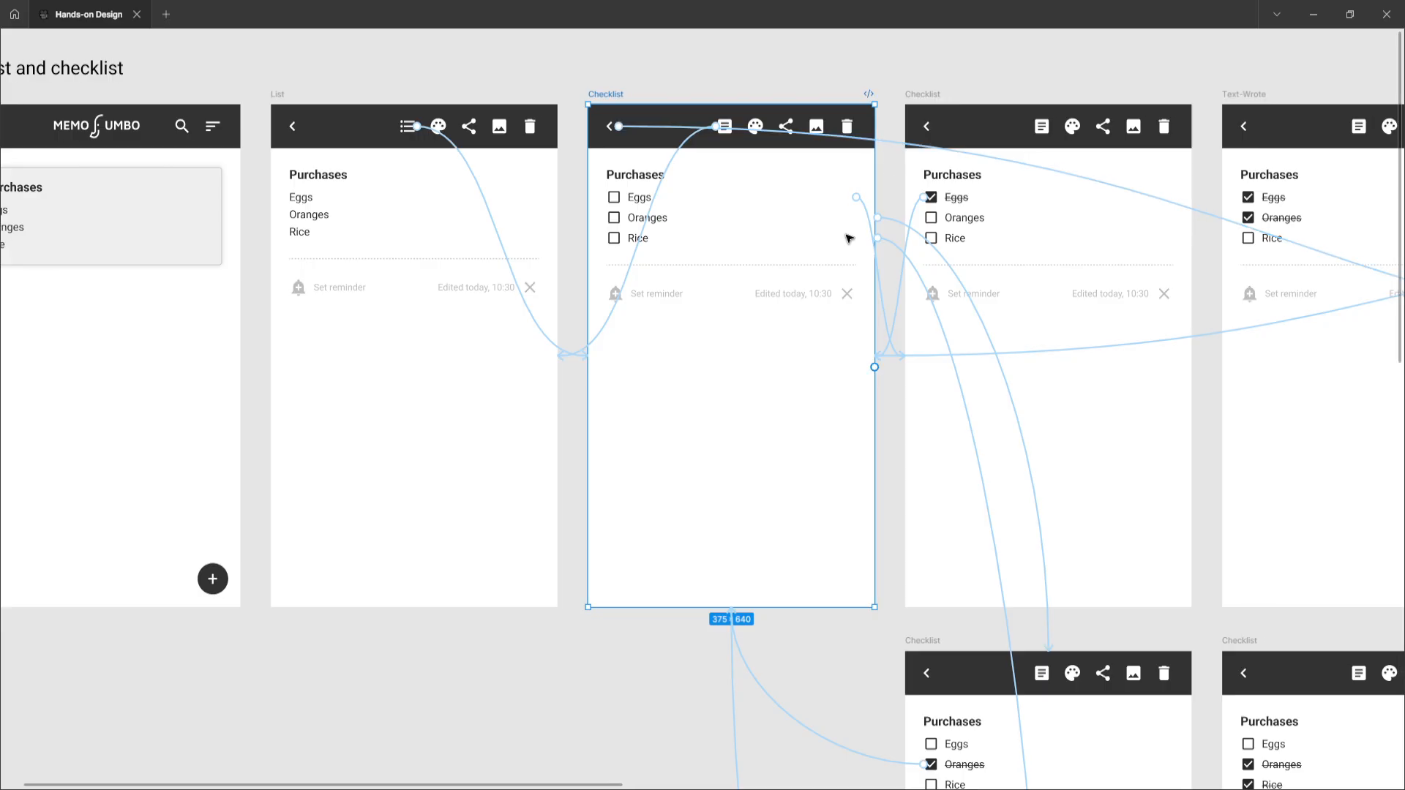
# Select the Eggs, Oranges and Rice rows in the first Checklist frame and follow each row's connection
pyautogui.hscroll(3, 847, 235)
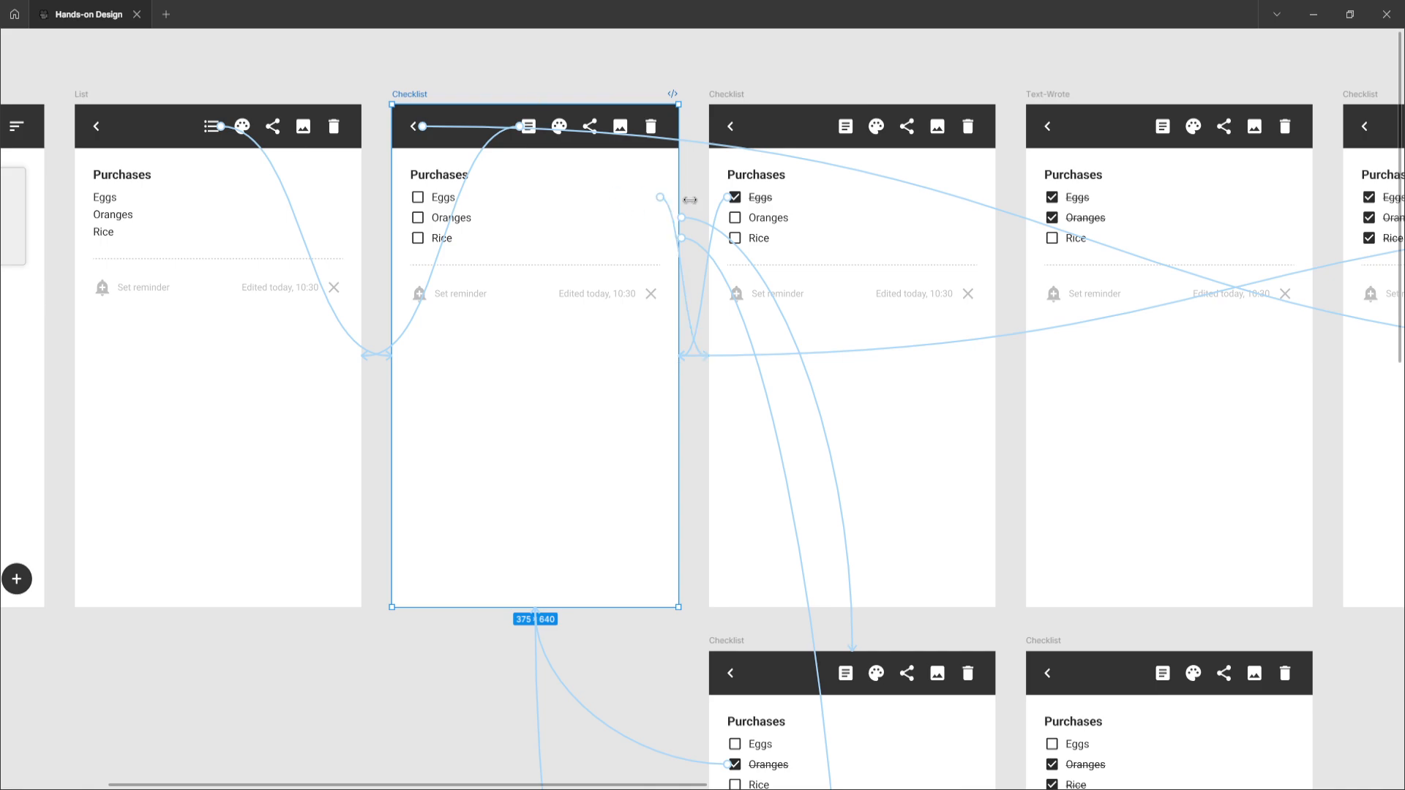
pyautogui.click(545, 202)
pyautogui.doubleClick(545, 203)
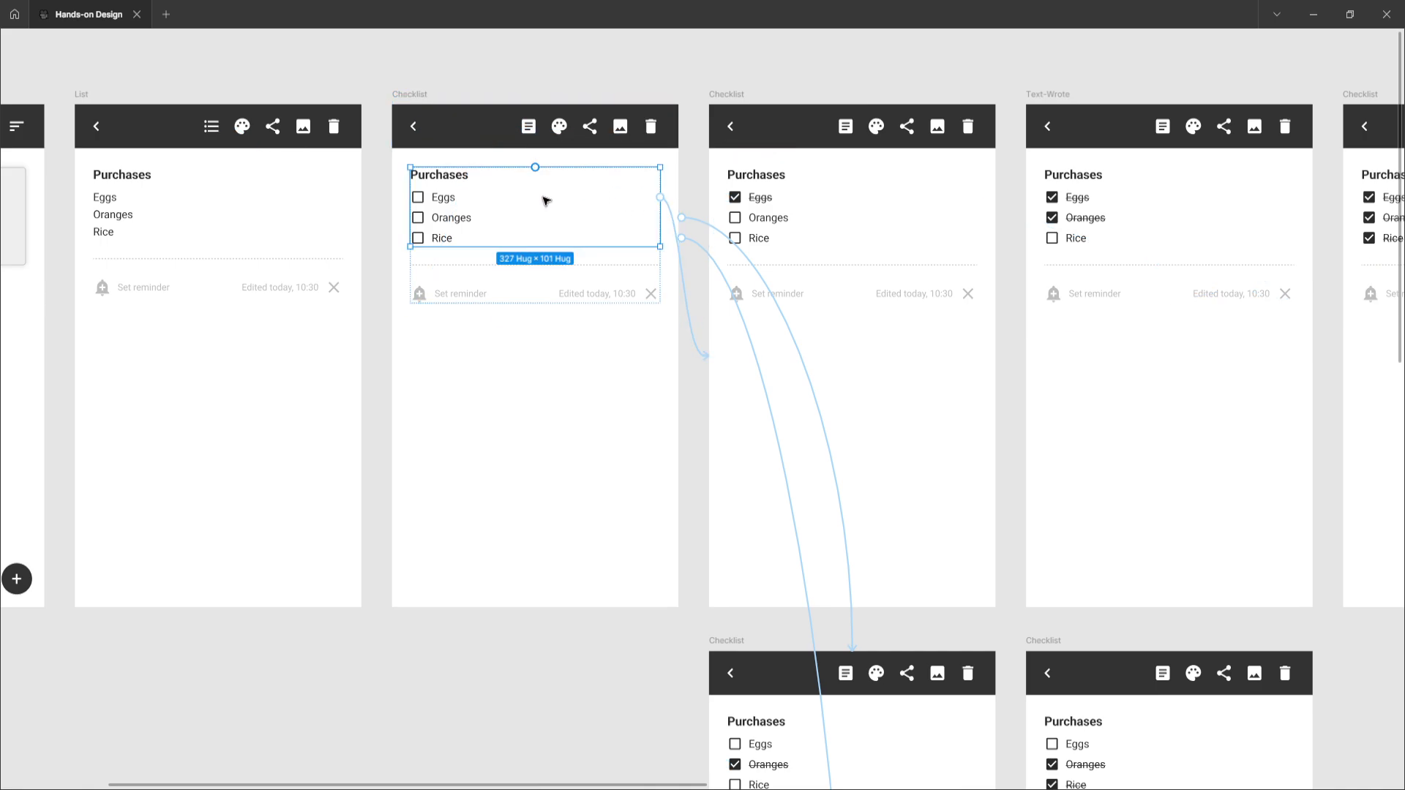
pyautogui.doubleClick(546, 205)
pyautogui.doubleClick(545, 206)
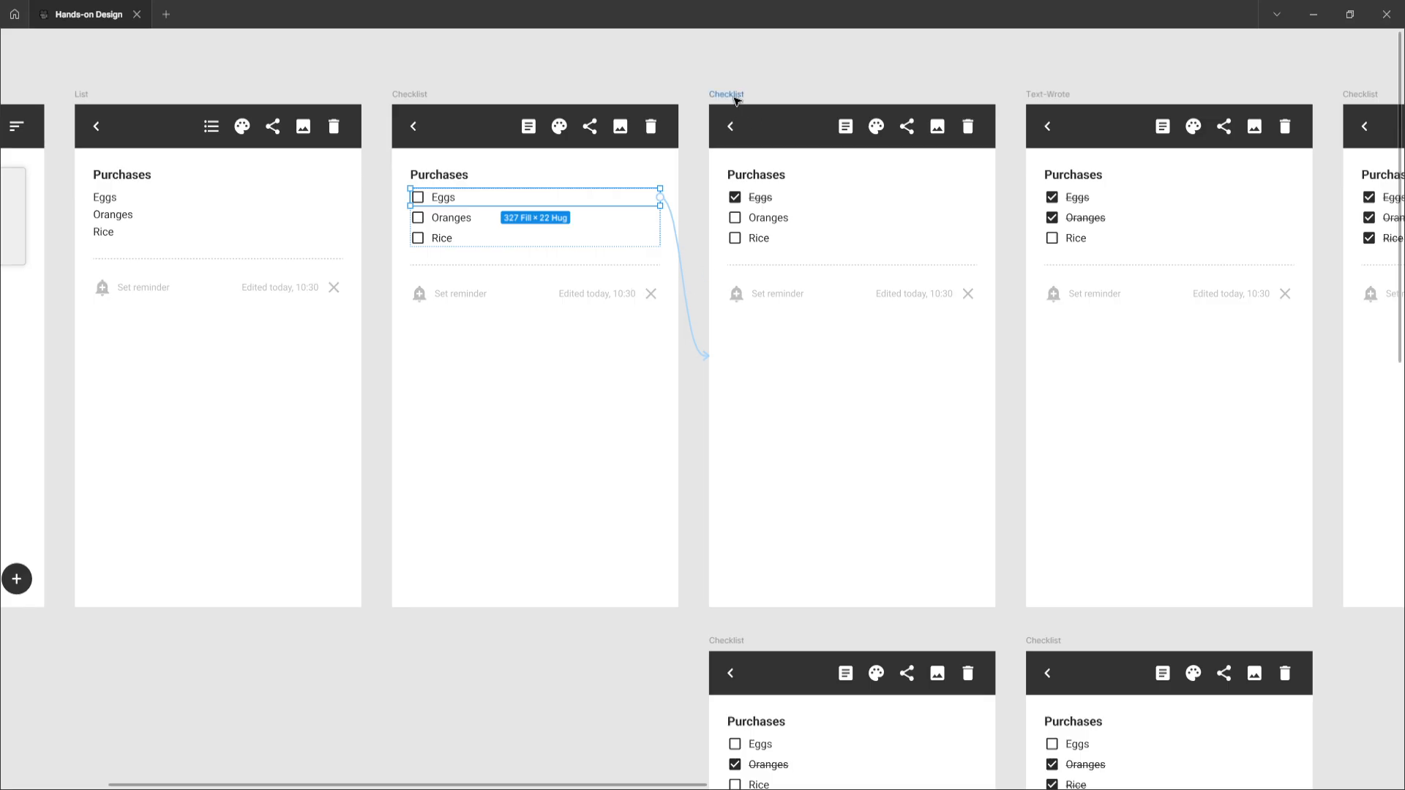
pyautogui.click(452, 218)
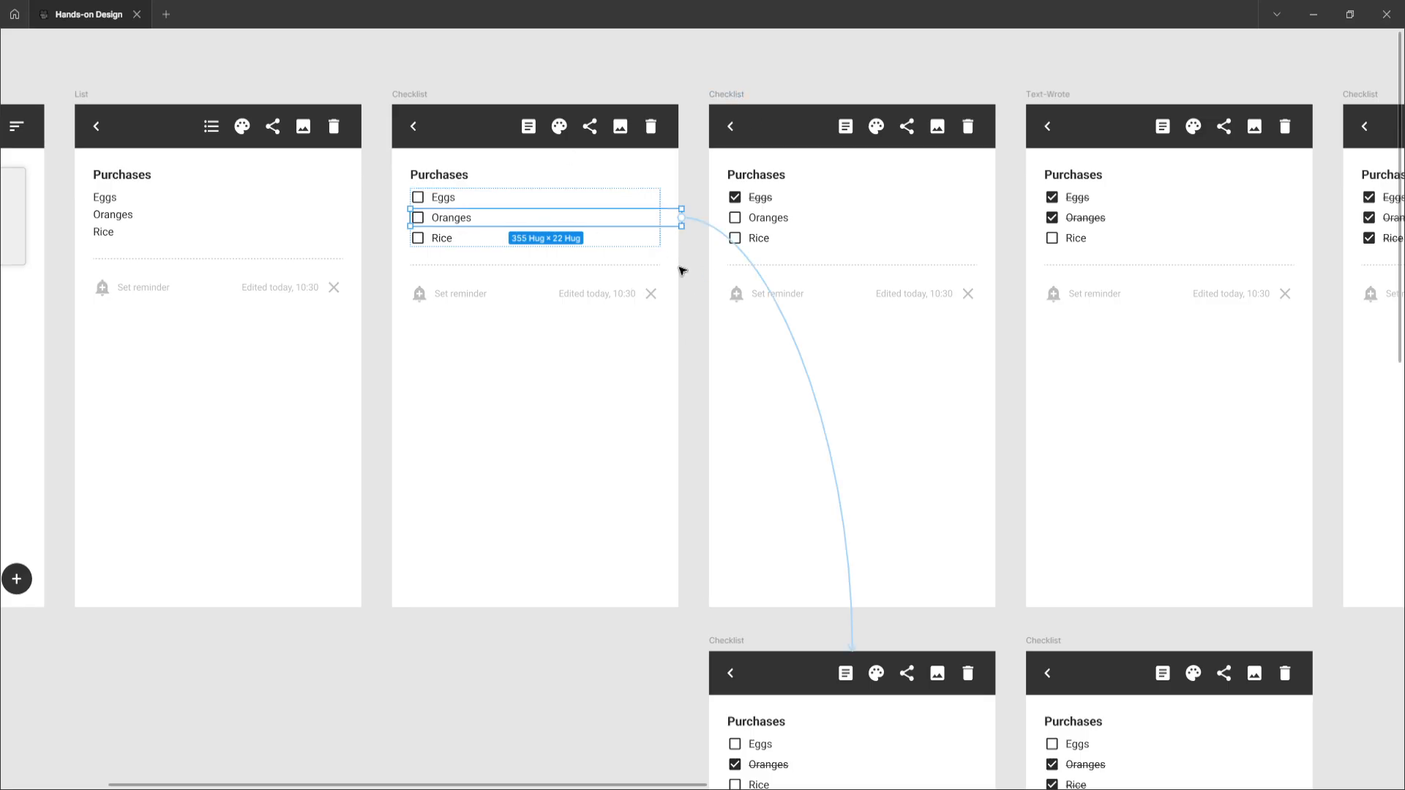
pyautogui.scroll(-4, 829, 378)
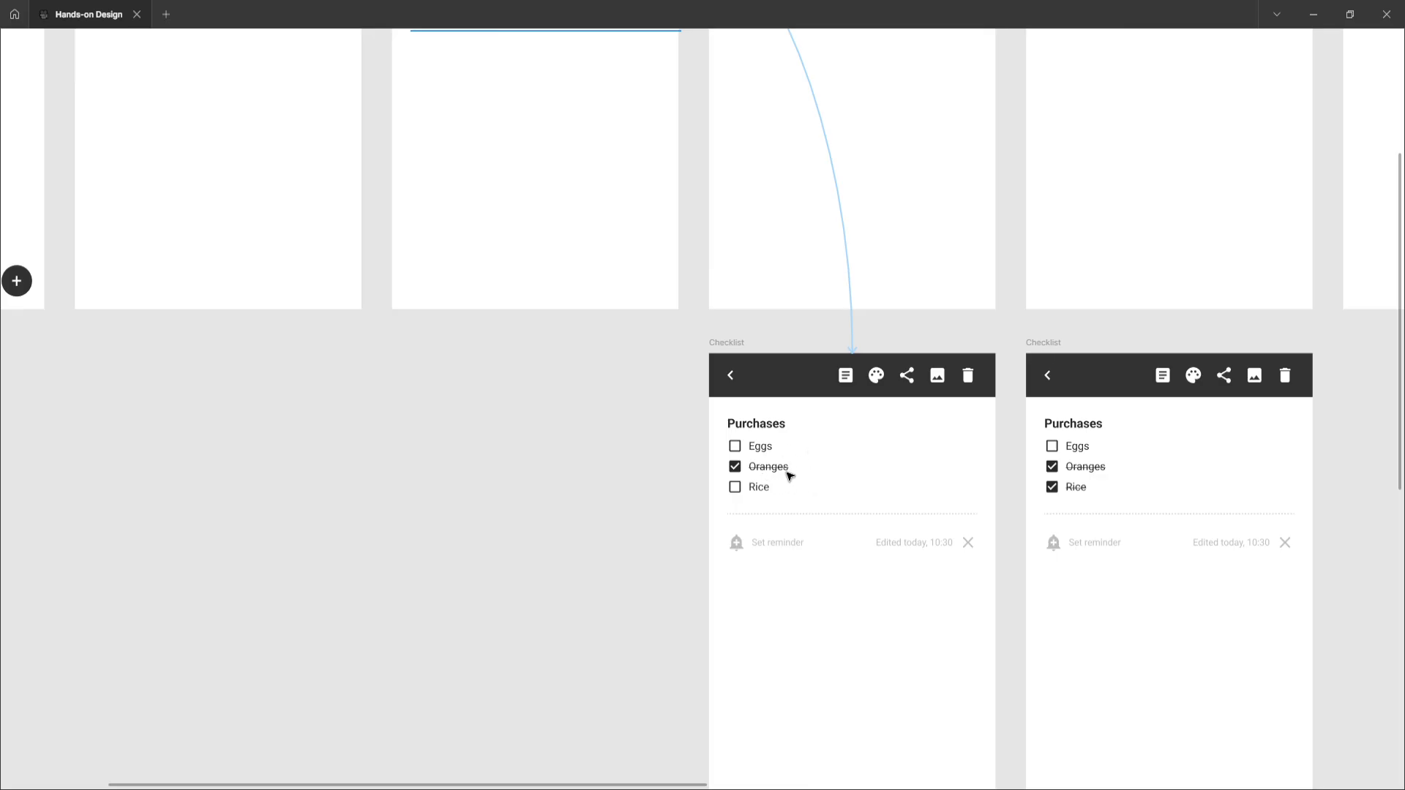
pyautogui.scroll(4, 686, 276)
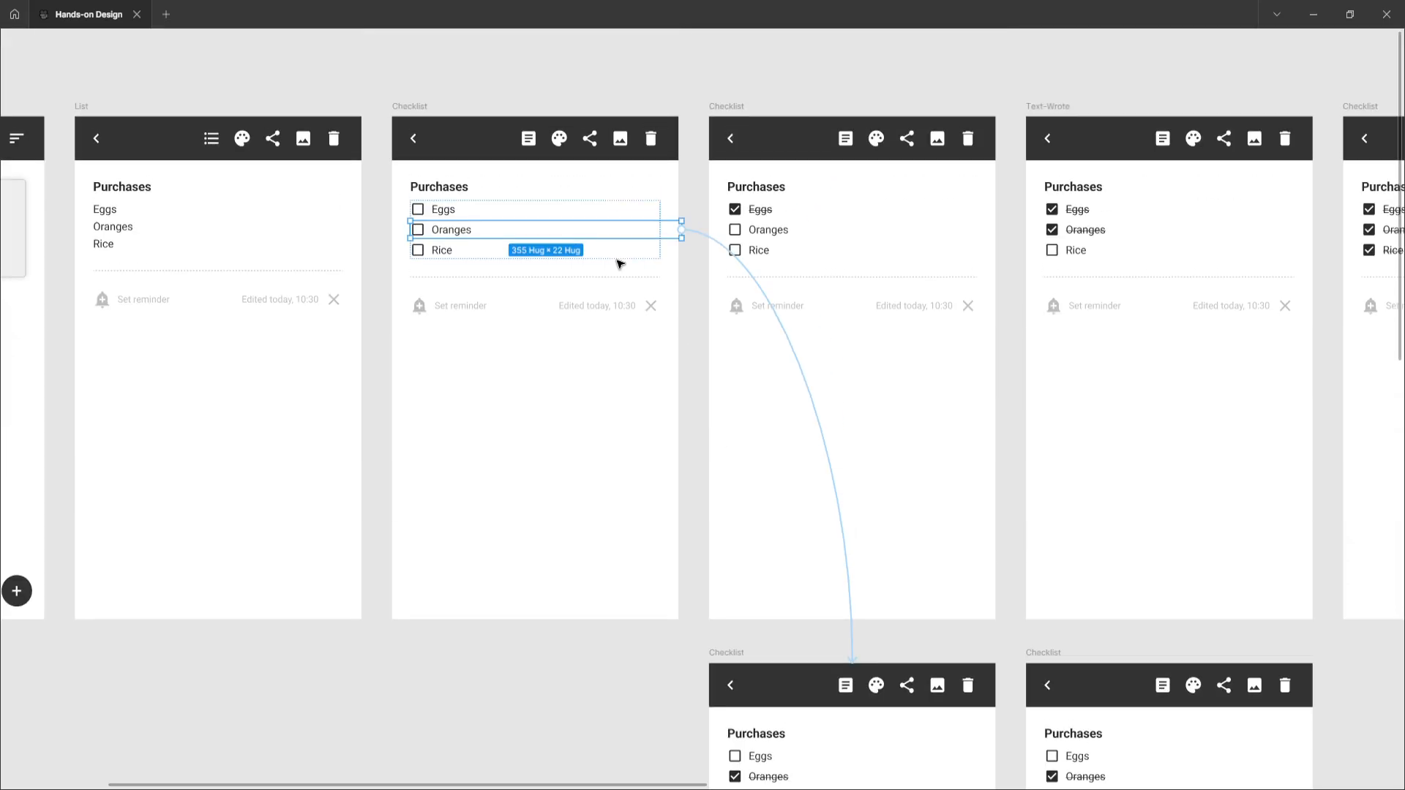
pyautogui.click(444, 251)
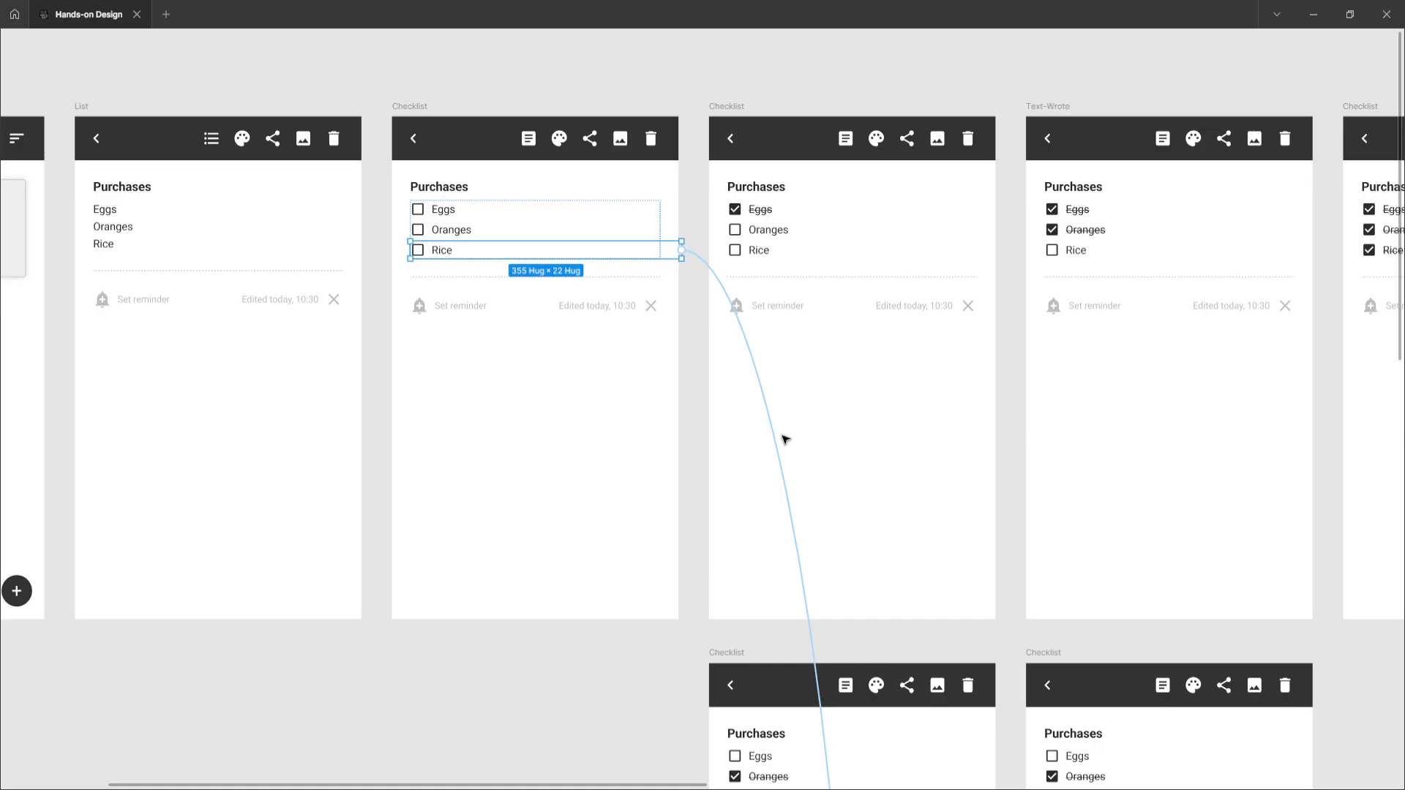
pyautogui.scroll(-10, 785, 439)
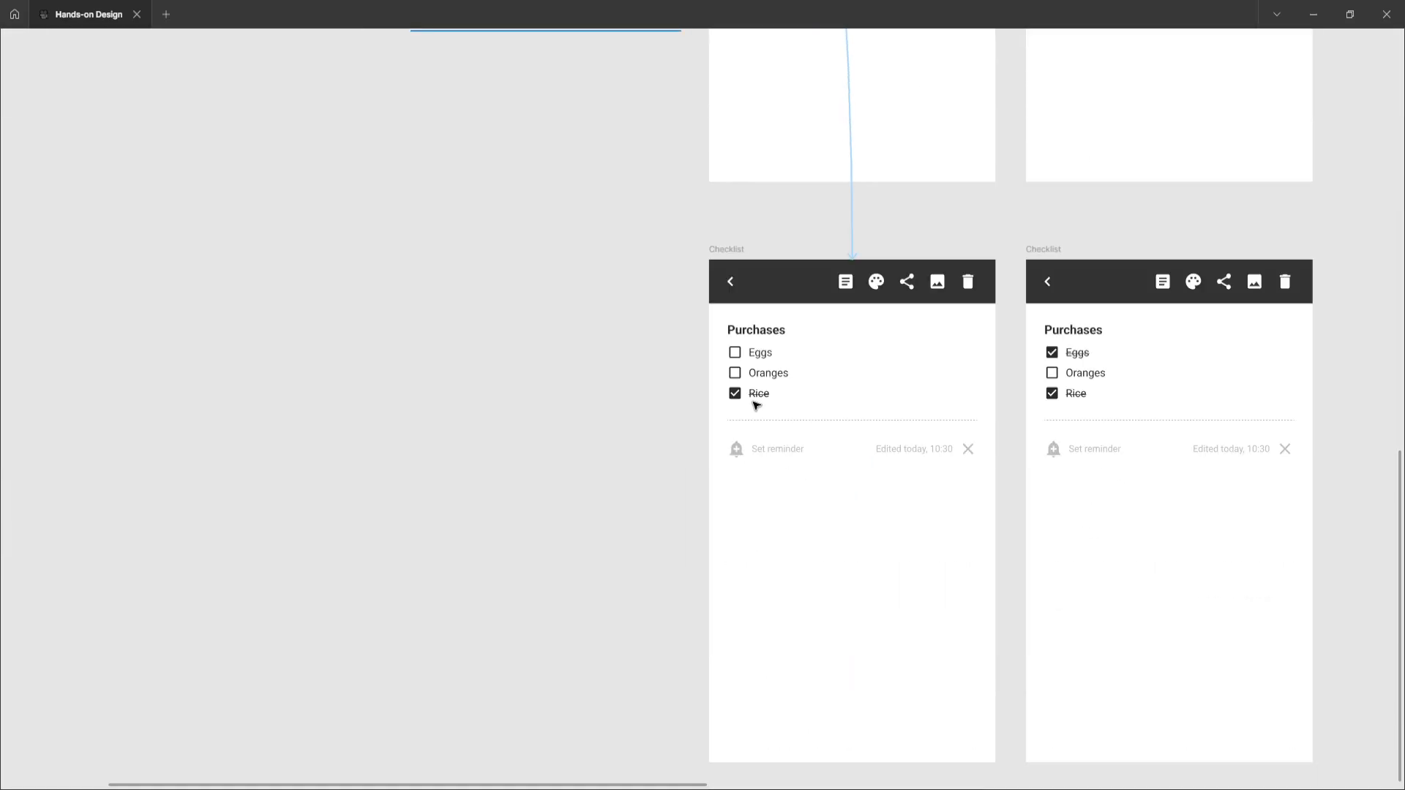
pyautogui.scroll(12, 782, 386)
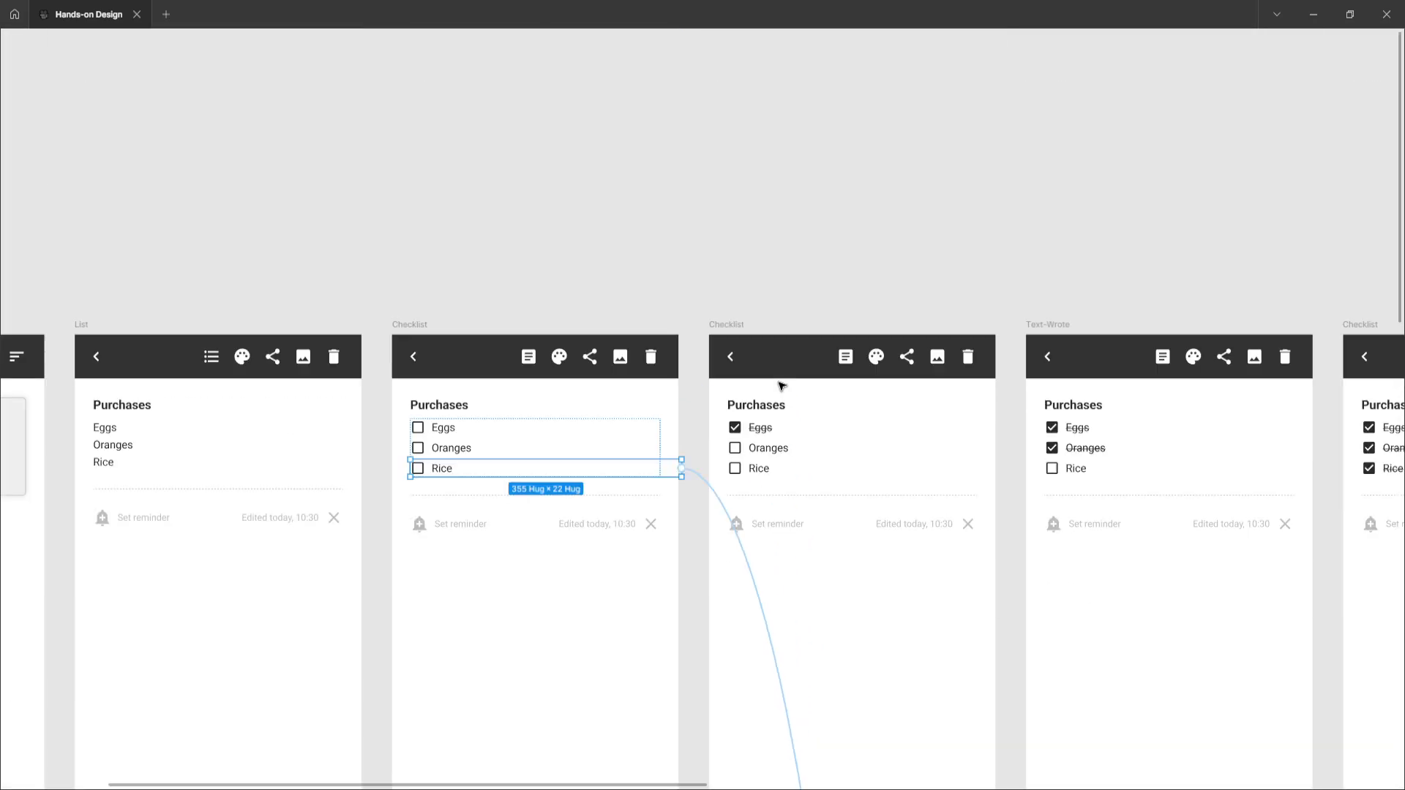
# Select the first and second Checklist frames to compare their prototype connections
pyautogui.click(419, 323)
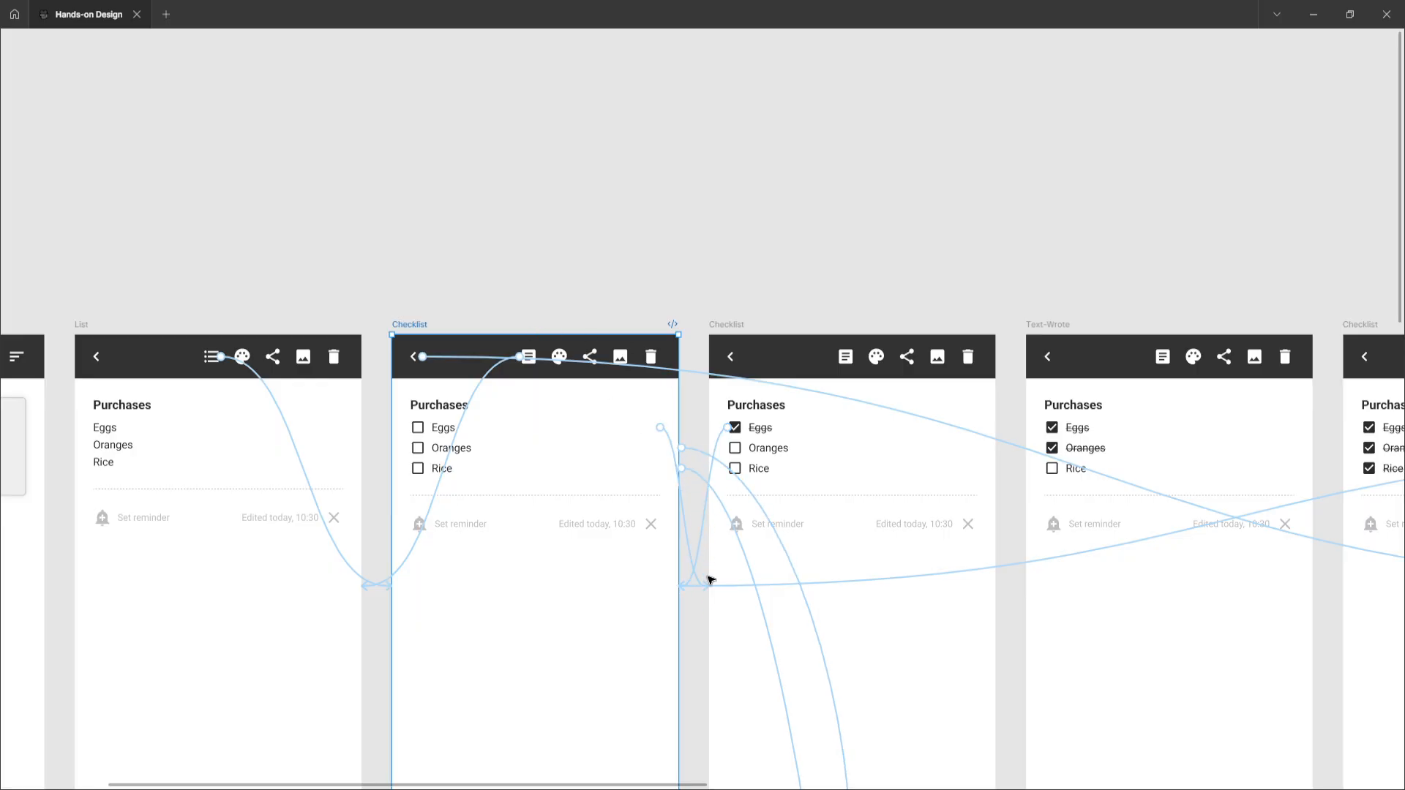
pyautogui.click(718, 325)
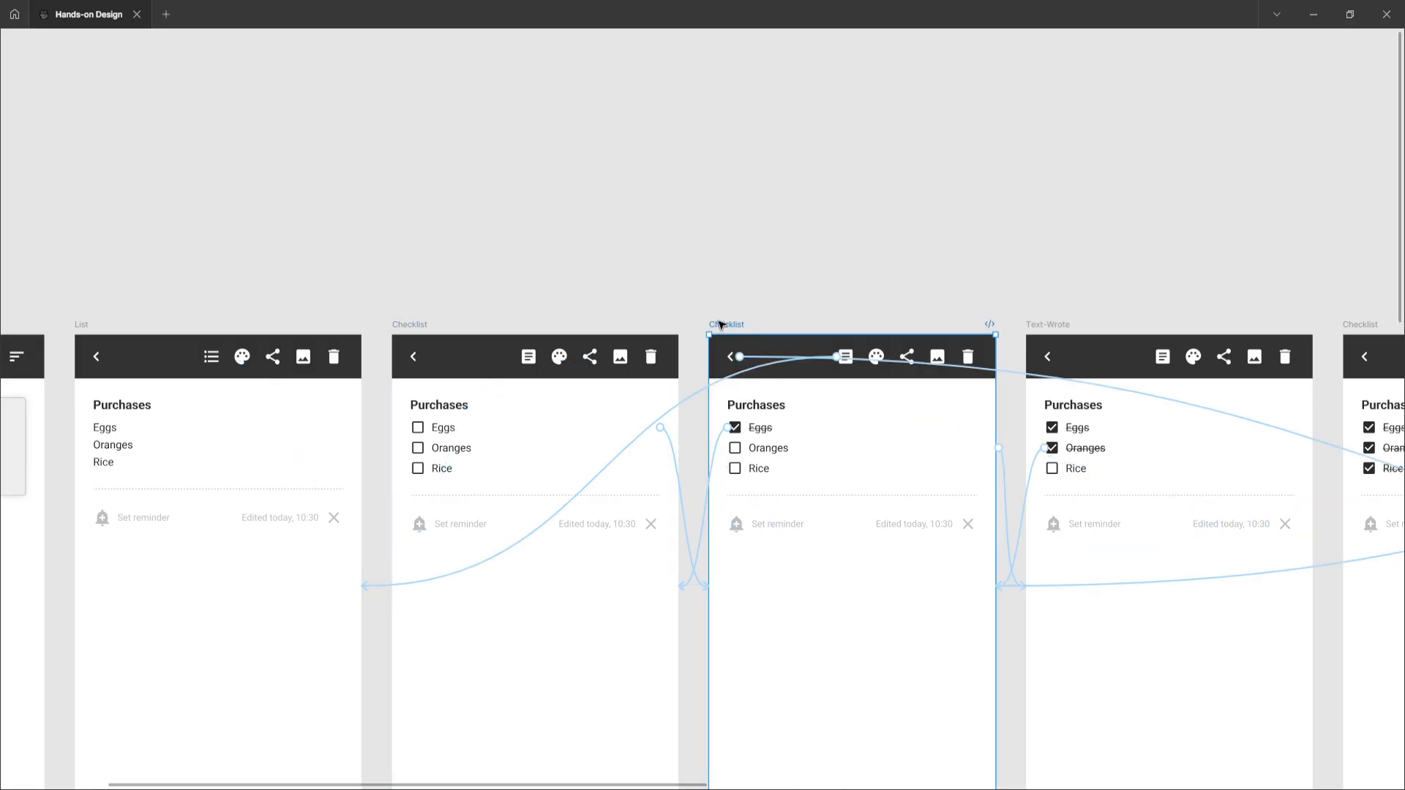
pyautogui.scroll(-4, 720, 325)
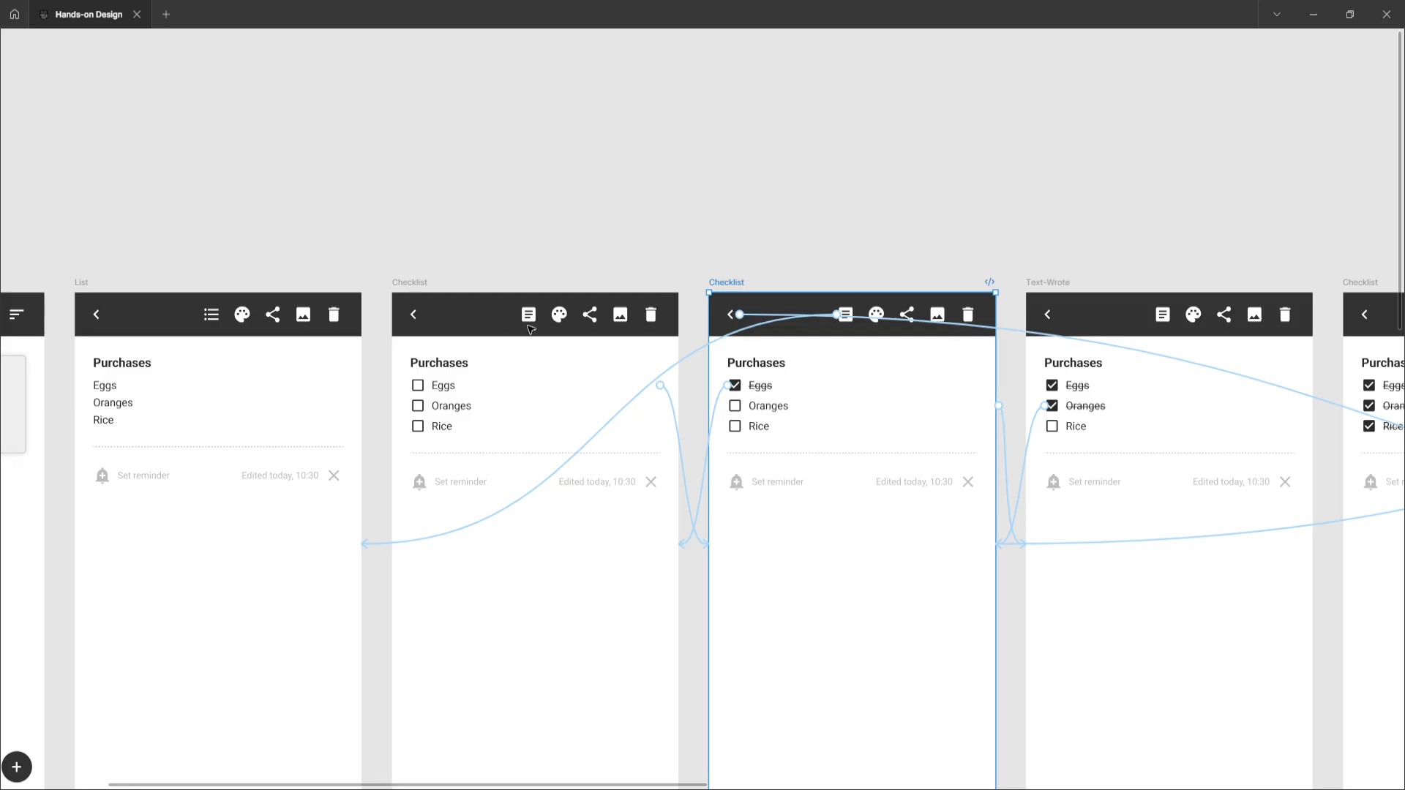
# Select the first two Checklist frames and open the second frame's back-arrow interaction to inspect its trigger and destination
pyautogui.click(408, 283)
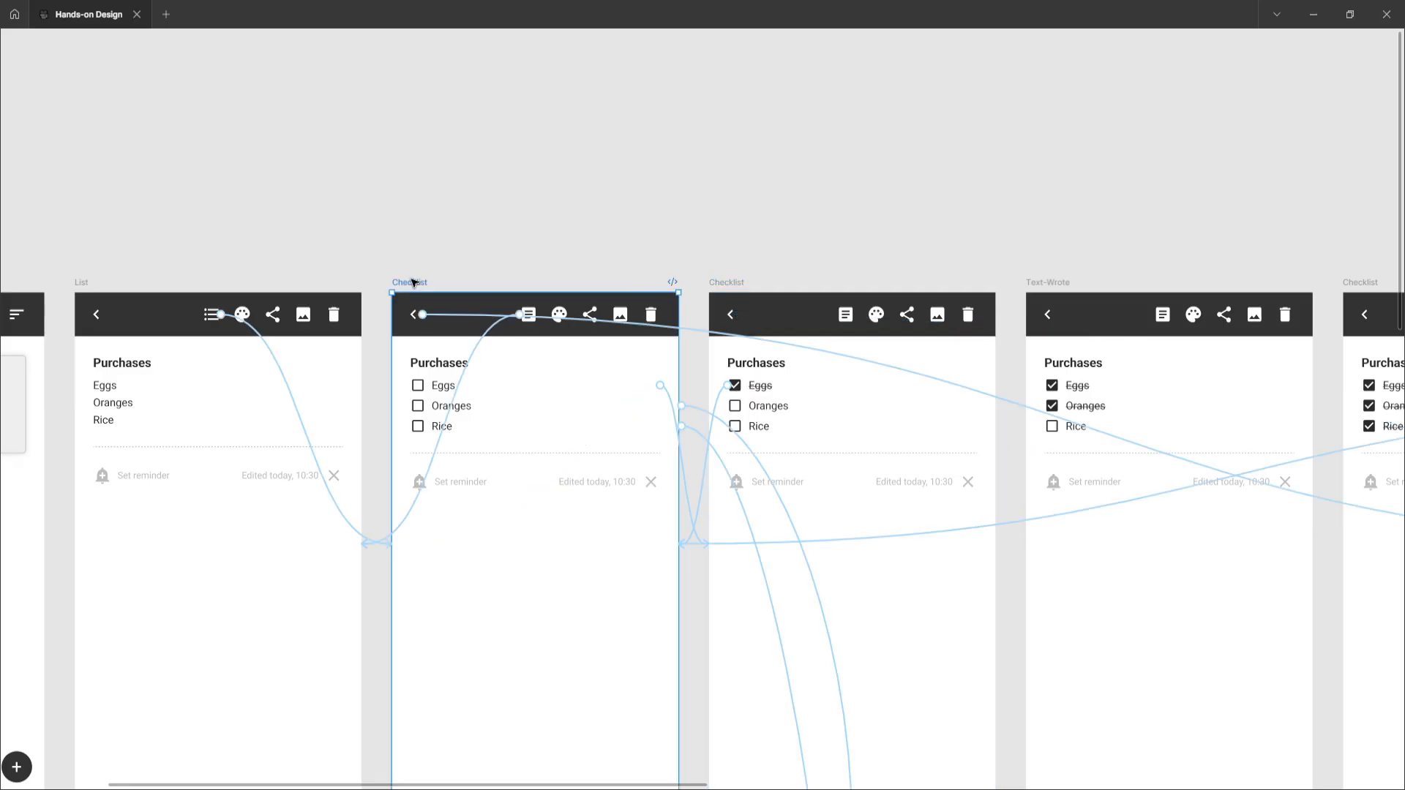
pyautogui.click(736, 284)
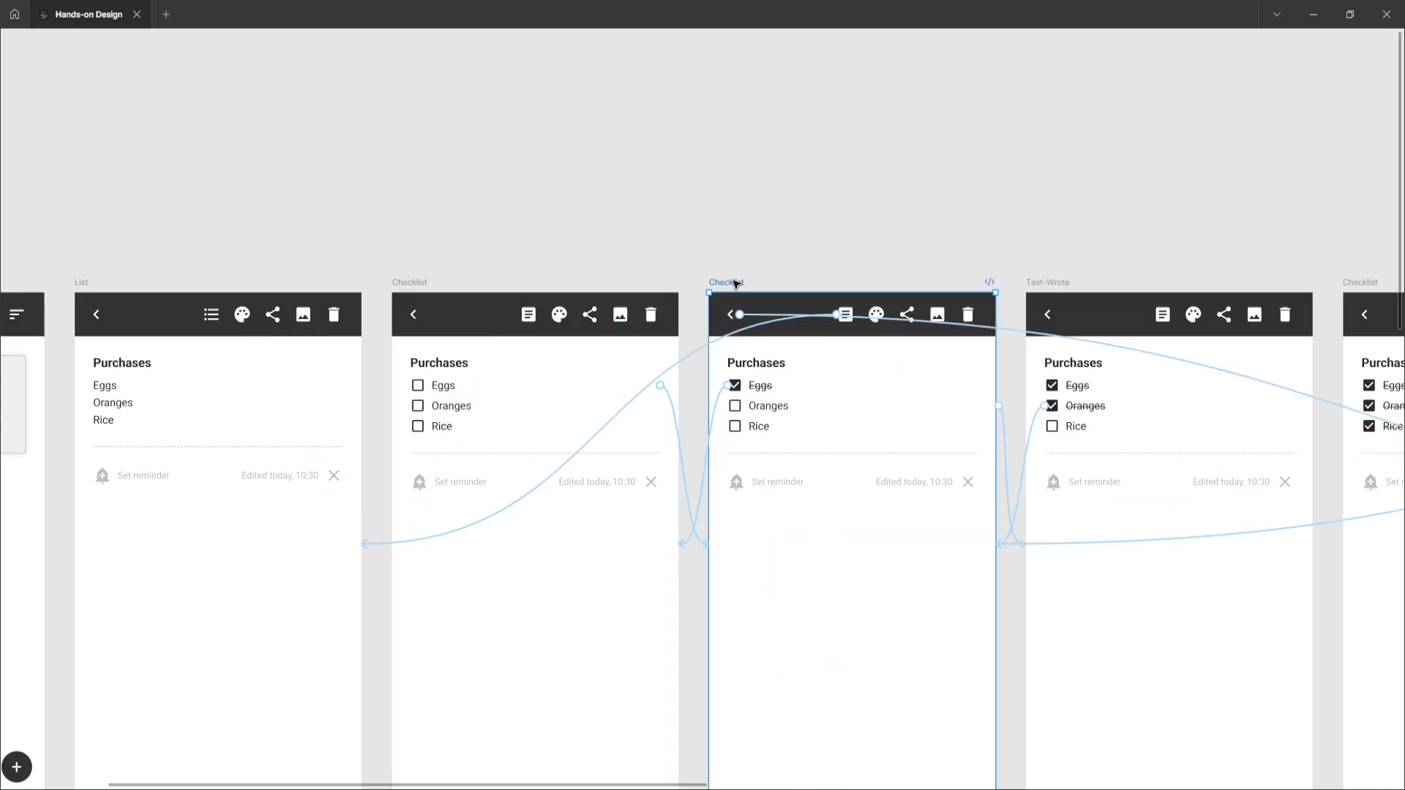
pyautogui.click(758, 316)
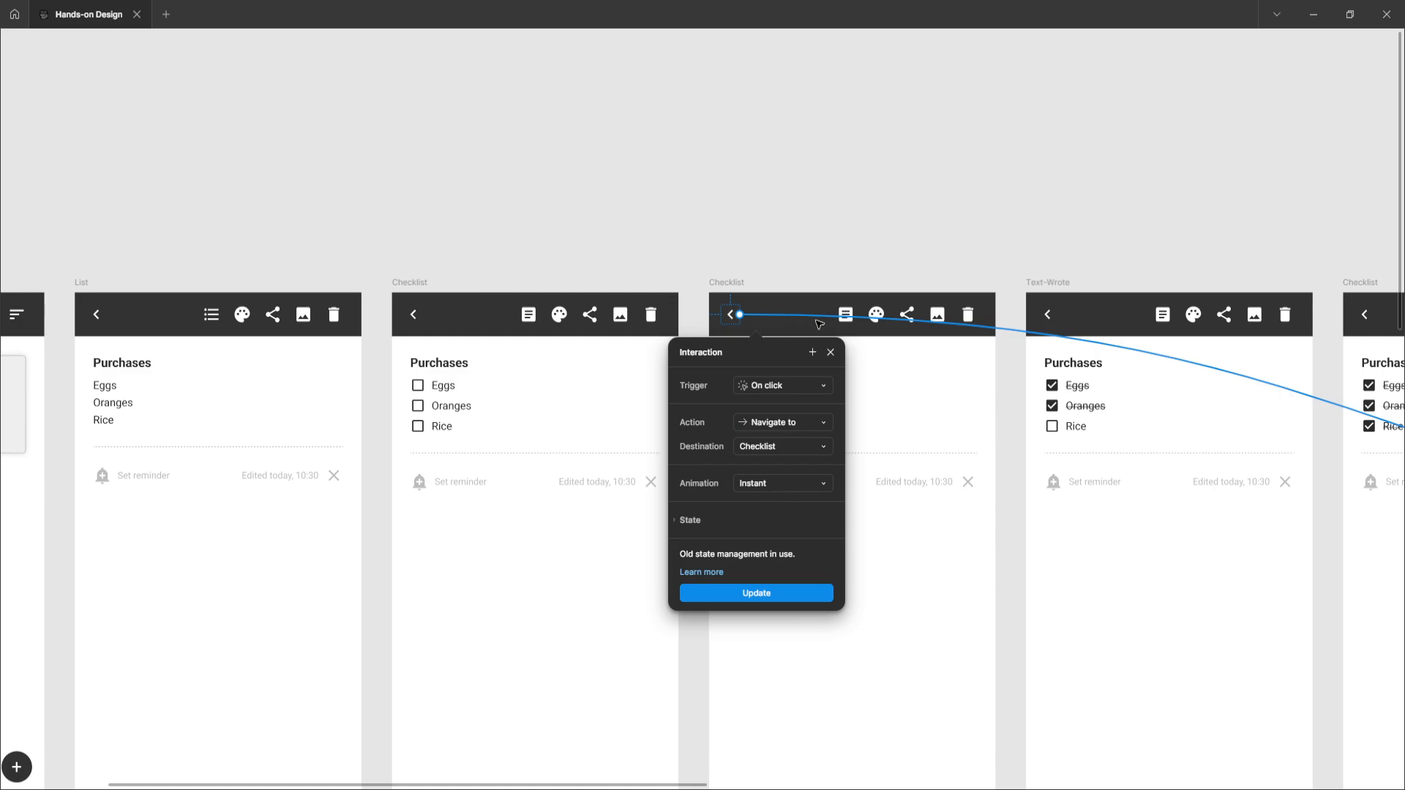
pyautogui.hscroll(5, 819, 324)
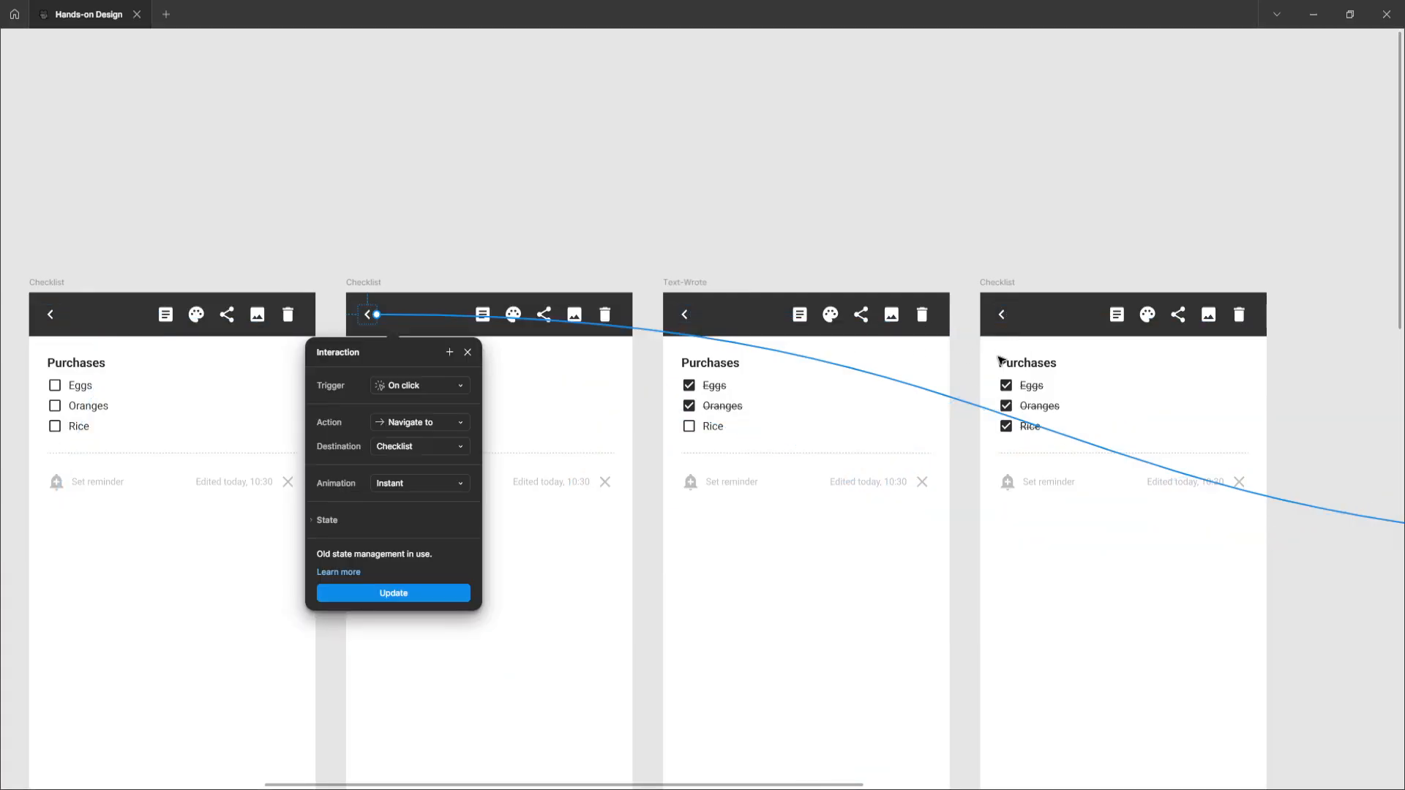
pyautogui.hscroll(1, 999, 360)
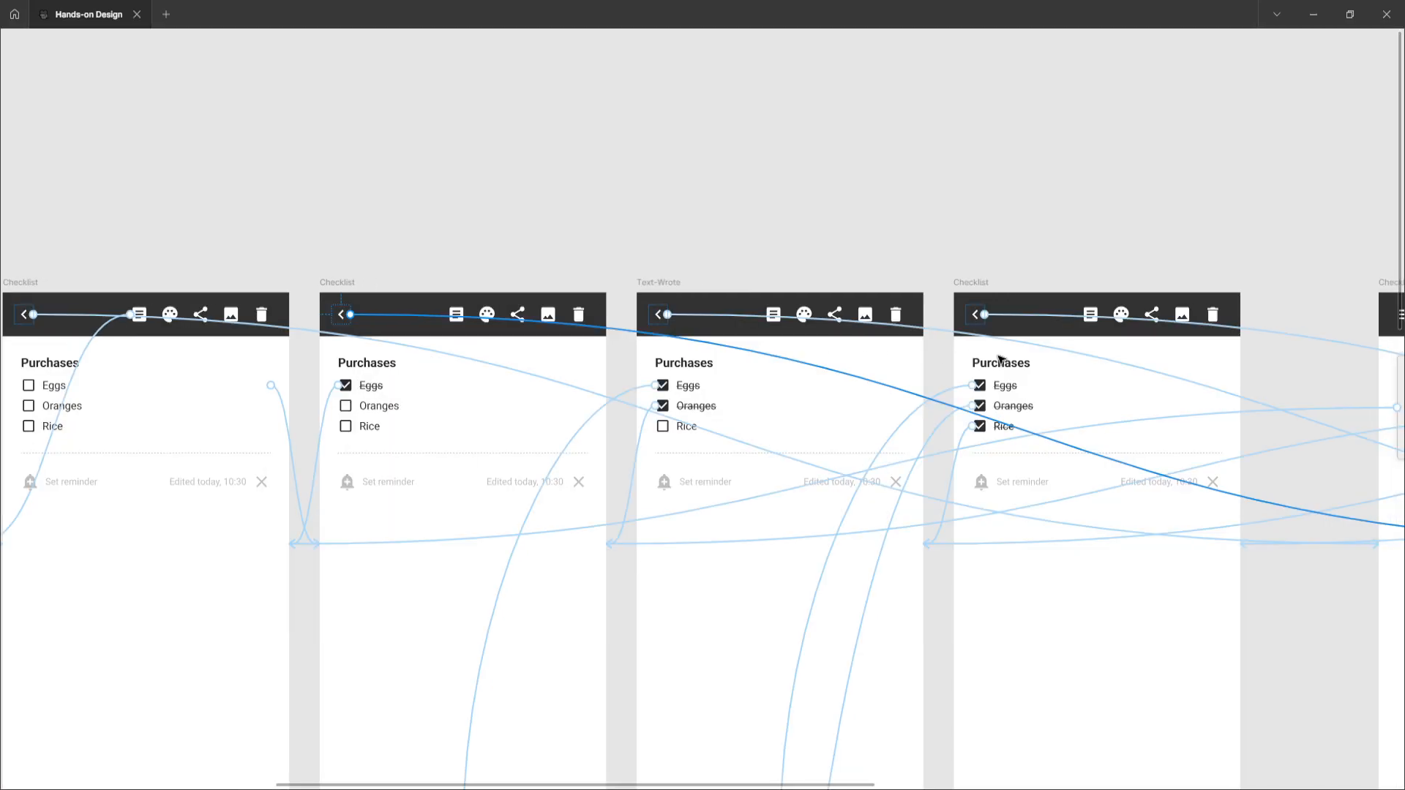
# Select the Eggs-ticked Checklist frame and then the Text-Wrote frame to compare their prototype connections along the row
pyautogui.click(351, 283)
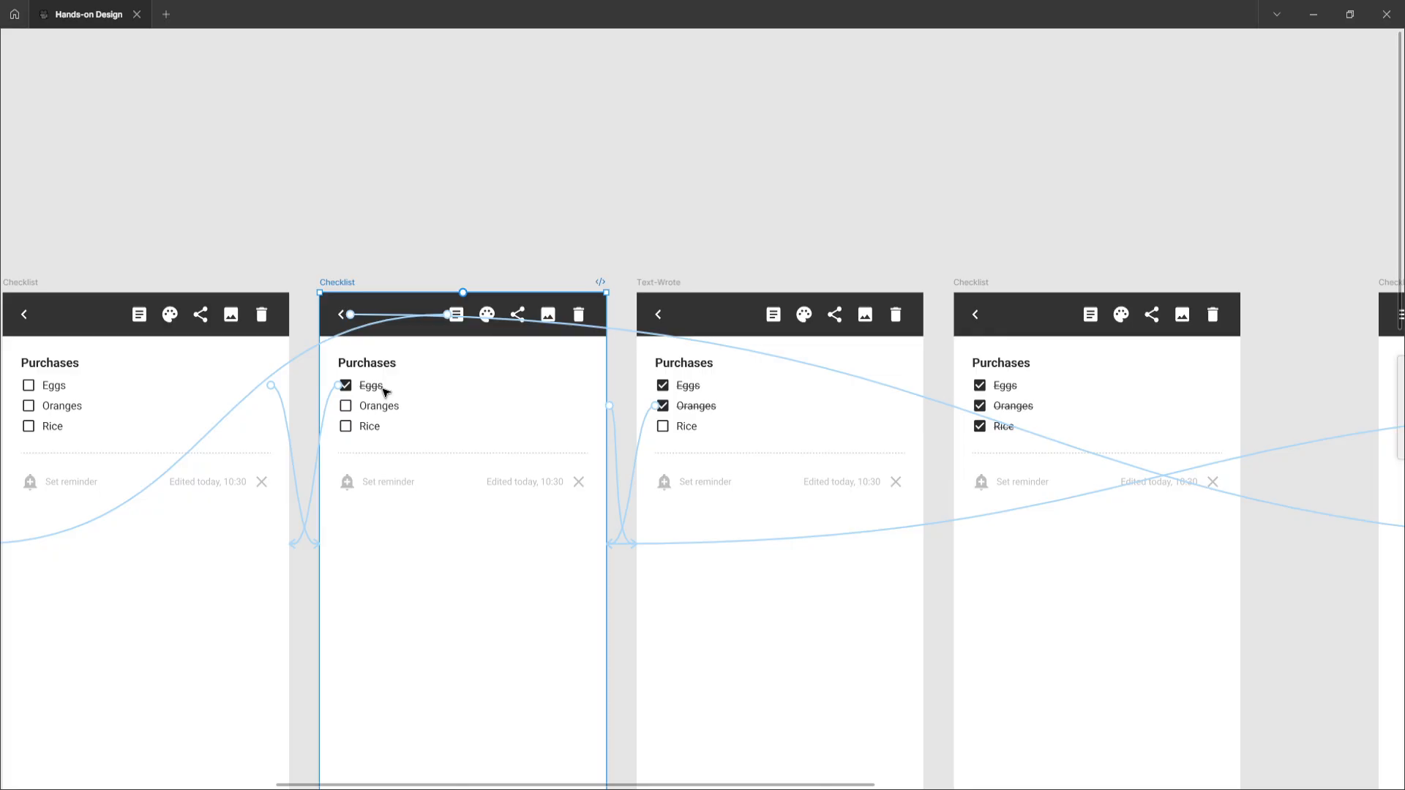
pyautogui.hscroll(8, 869, 403)
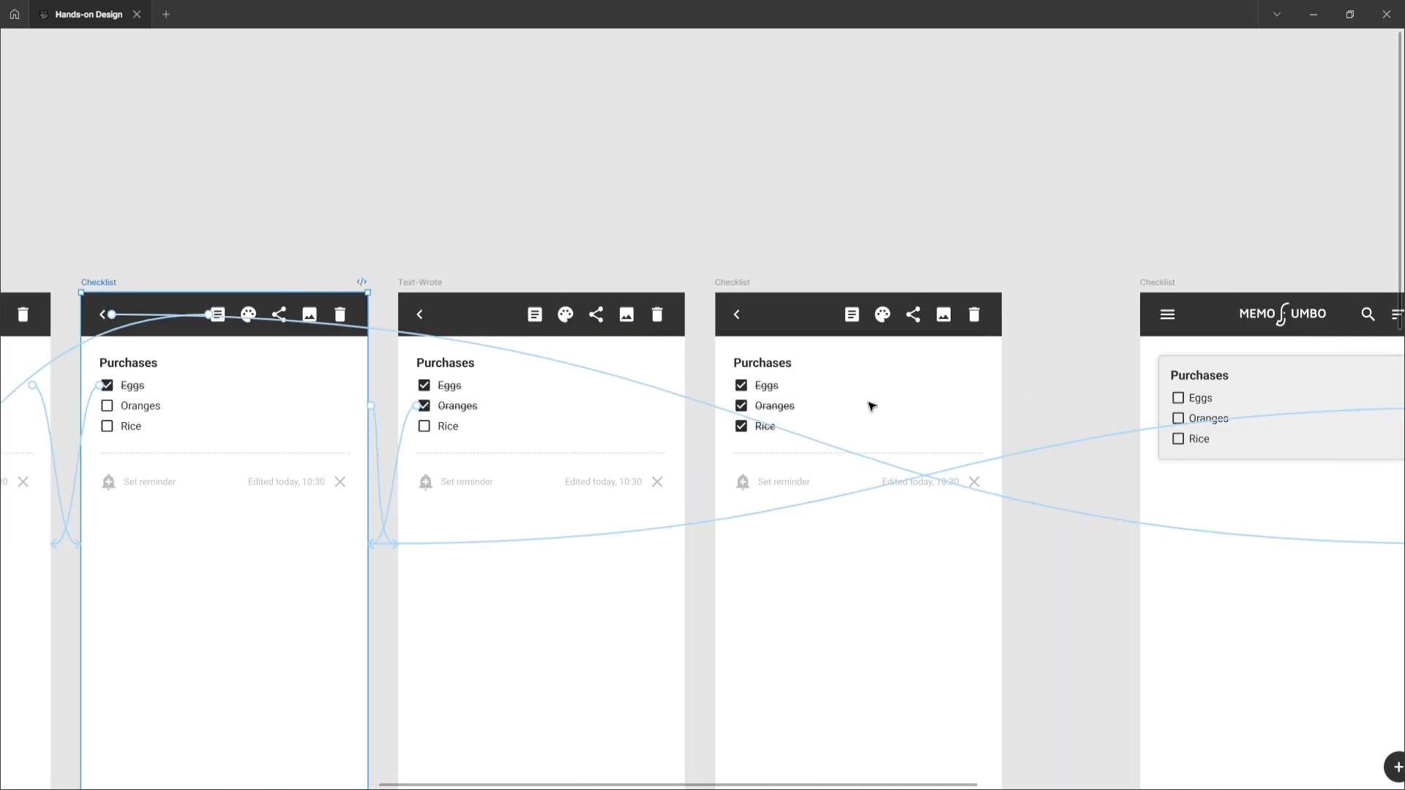
pyautogui.hscroll(5, 871, 405)
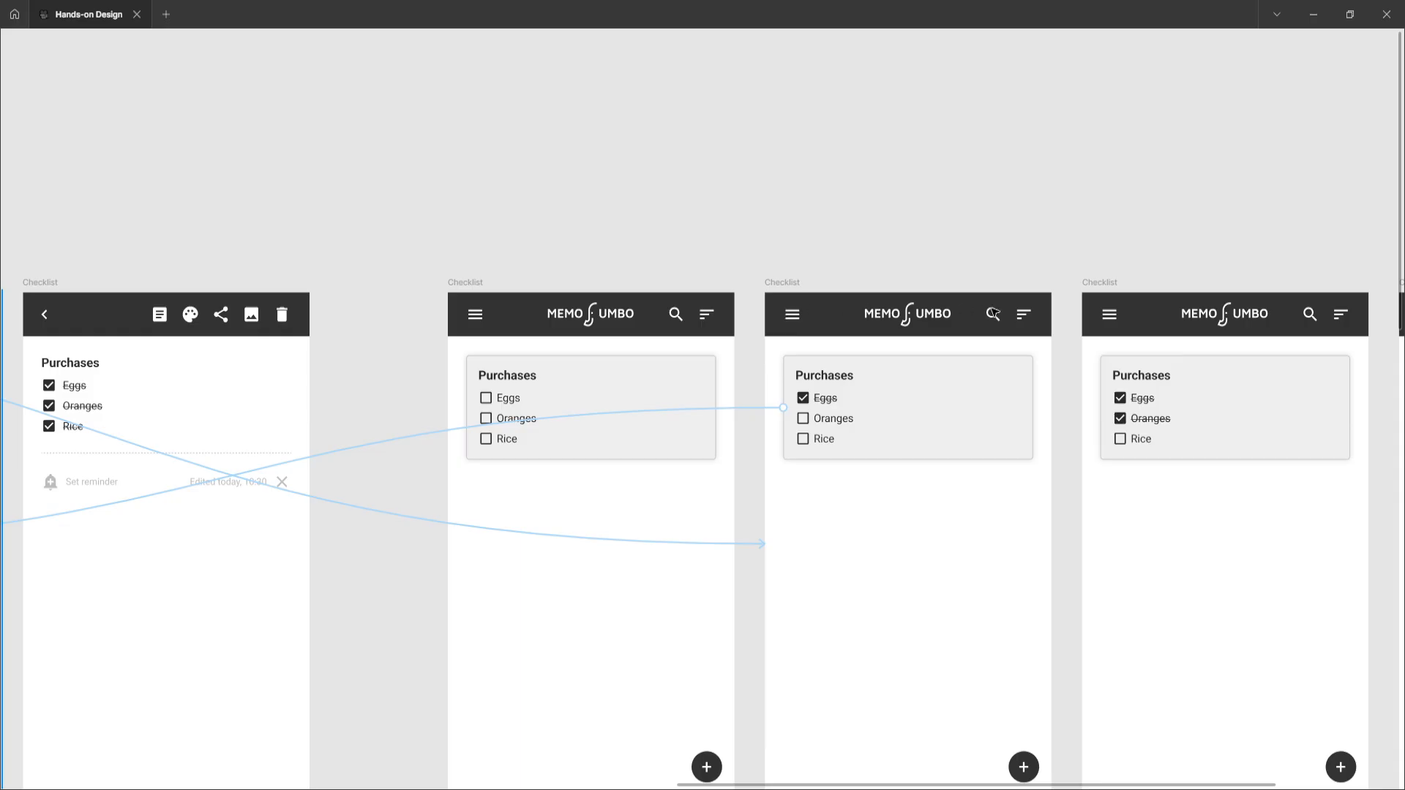
pyautogui.hscroll(-15, 993, 315)
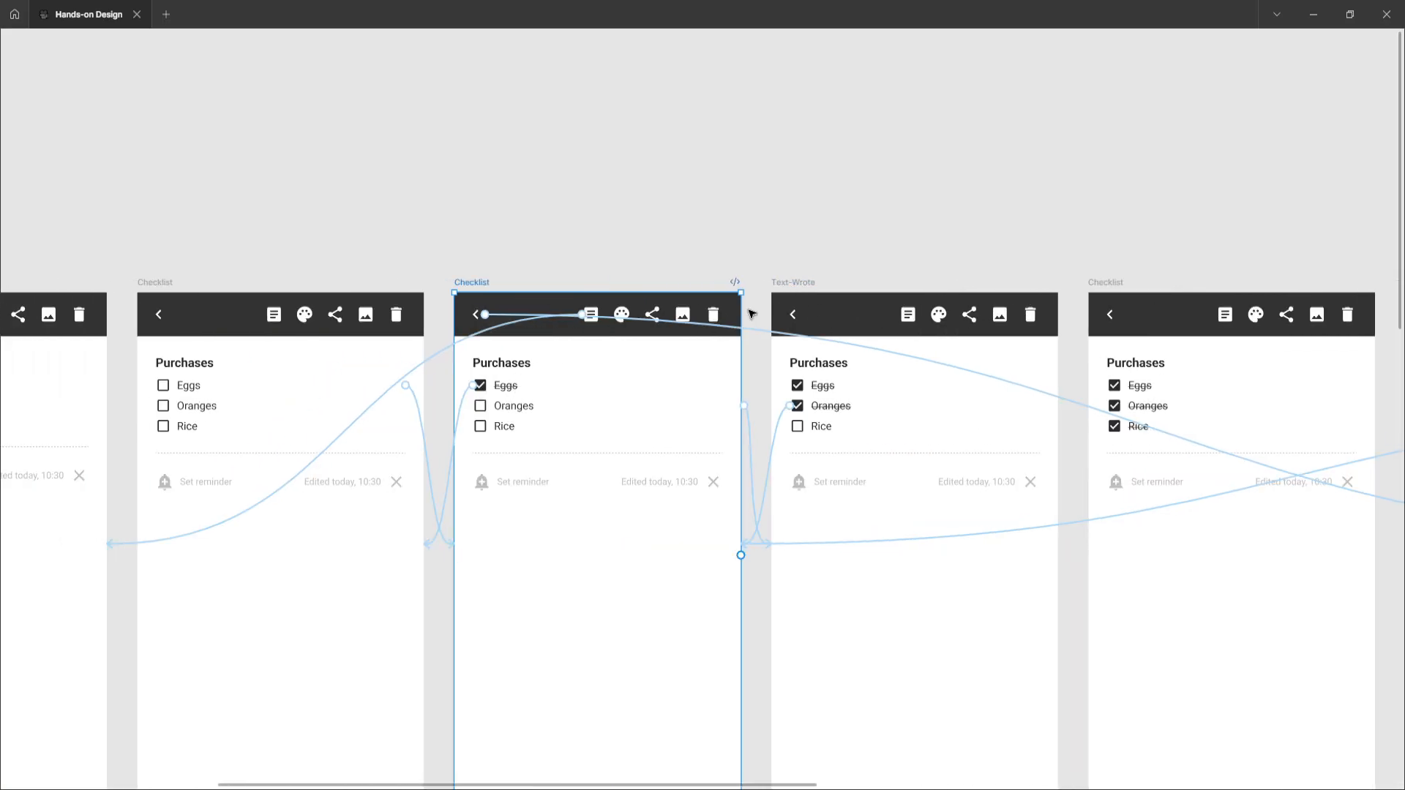
pyautogui.hscroll(1, 755, 298)
pyautogui.click(731, 282)
pyautogui.hscroll(1, 730, 288)
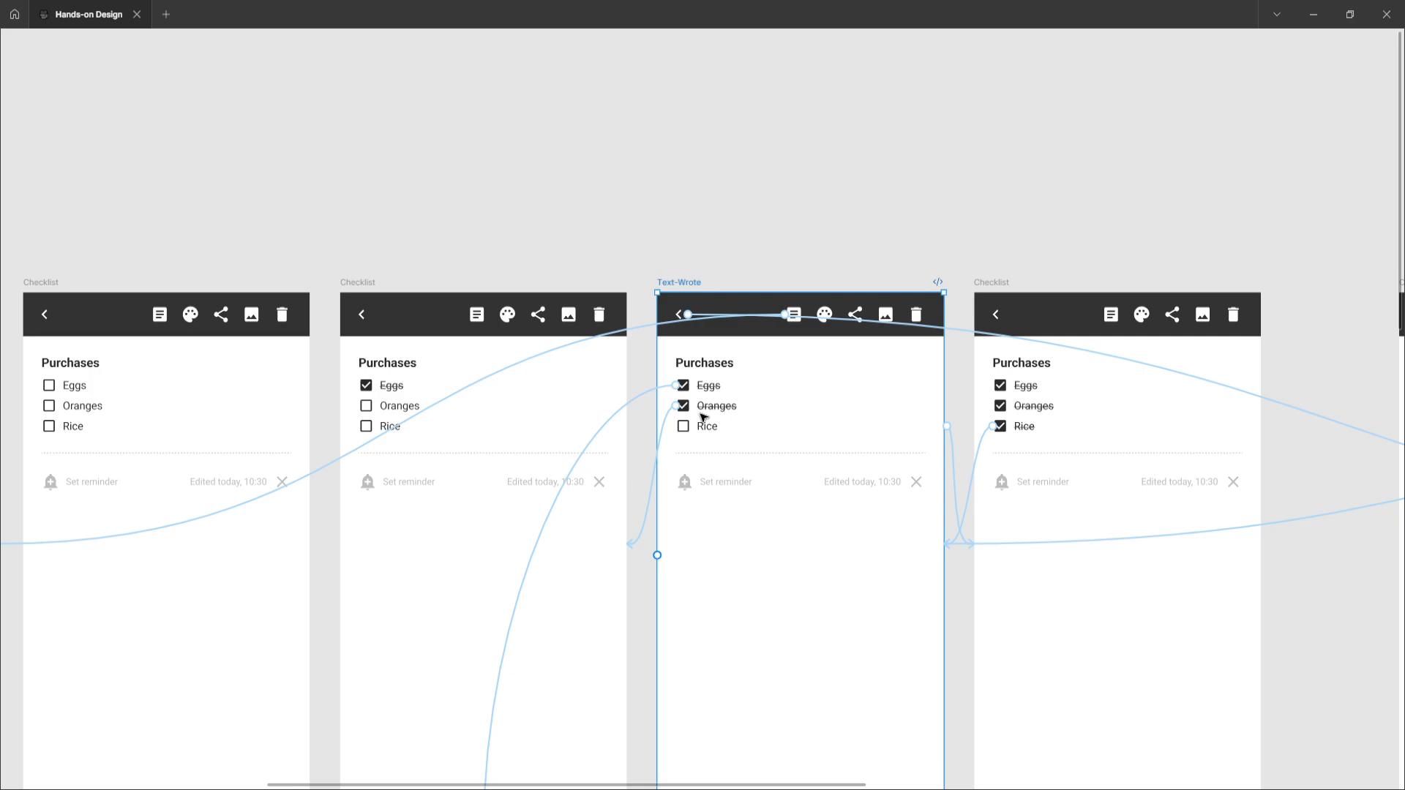
# Open the Eggs row interaction in the Text-Wrote frame and follow it to its destination Checklist frame below
pyautogui.click(642, 401)
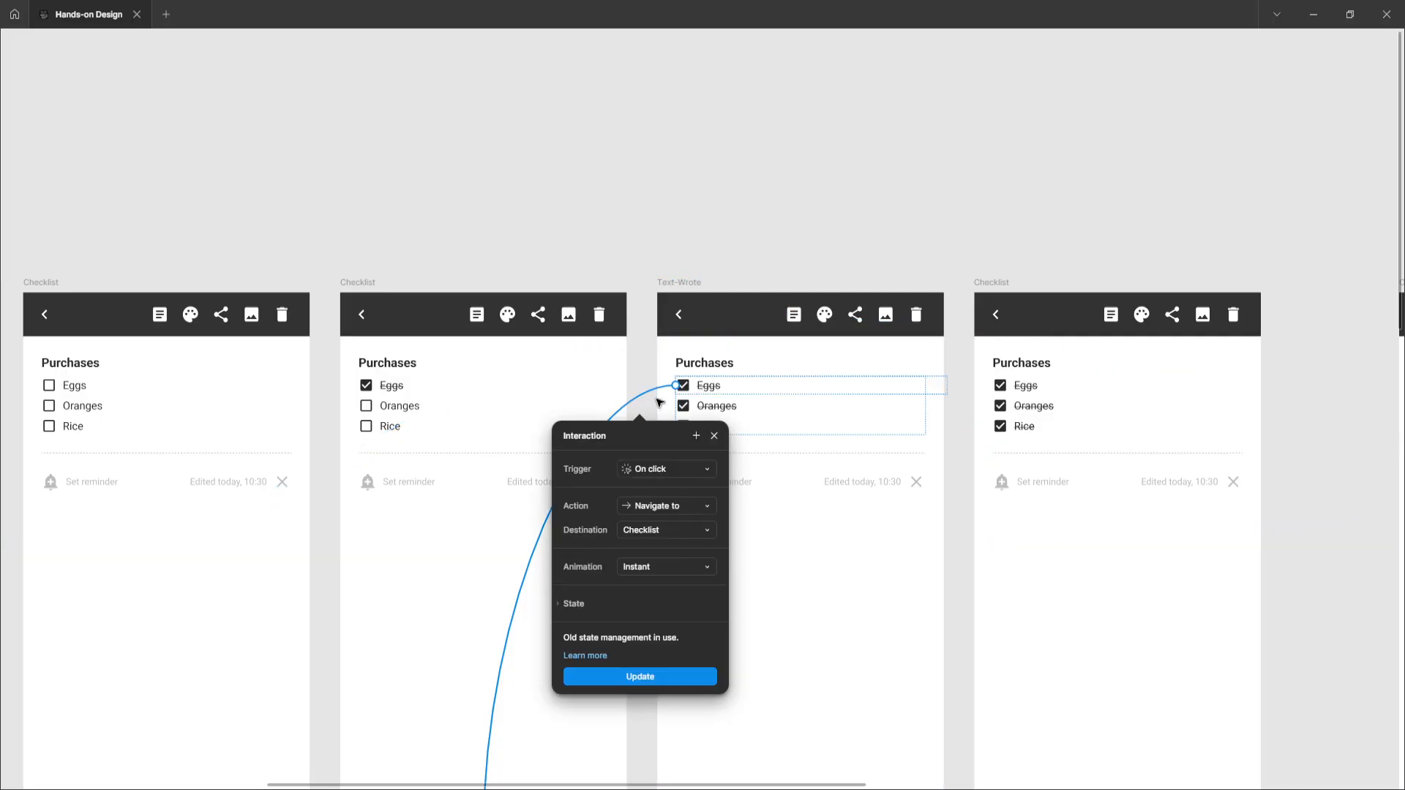
pyautogui.press('Escape')
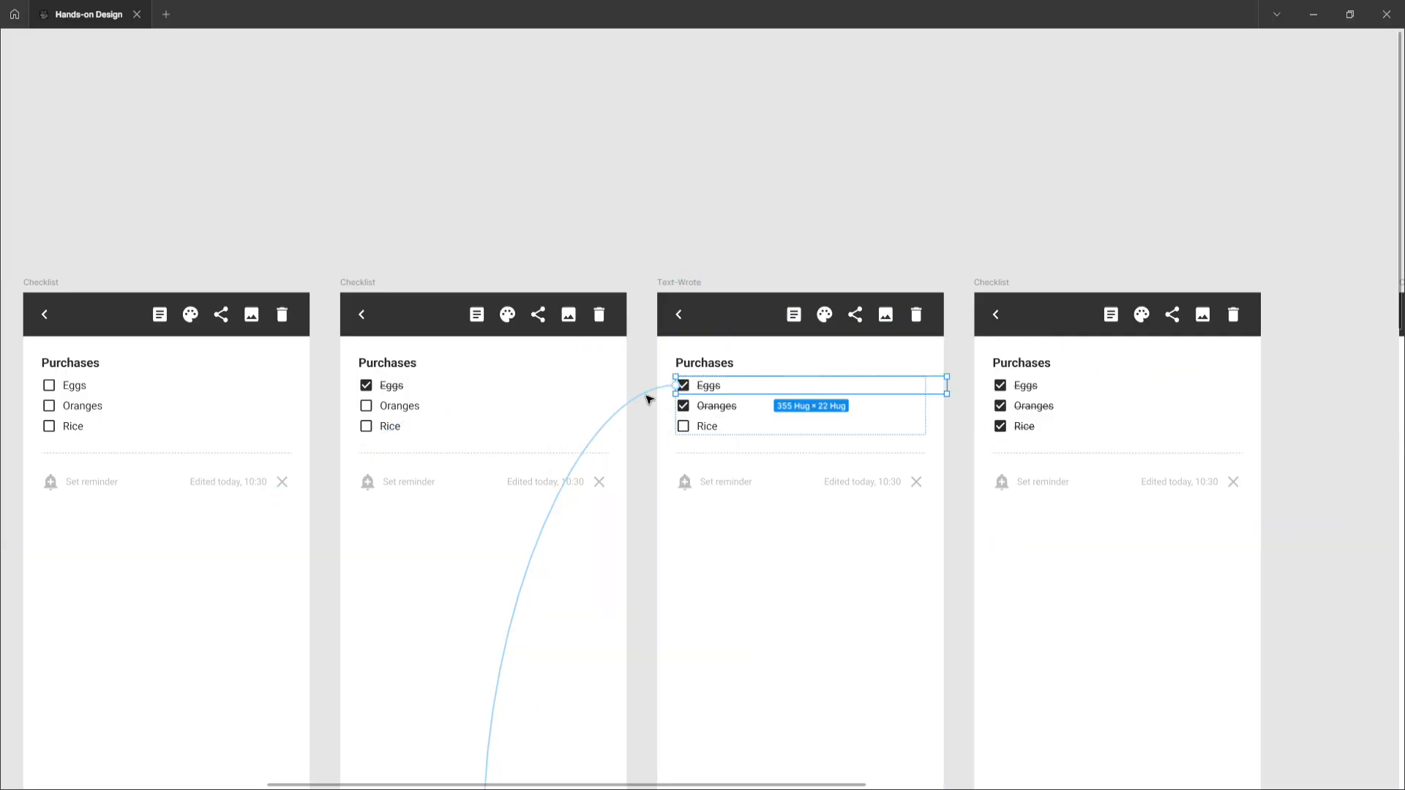
pyautogui.click(648, 399)
pyautogui.scroll(-5, 644, 399)
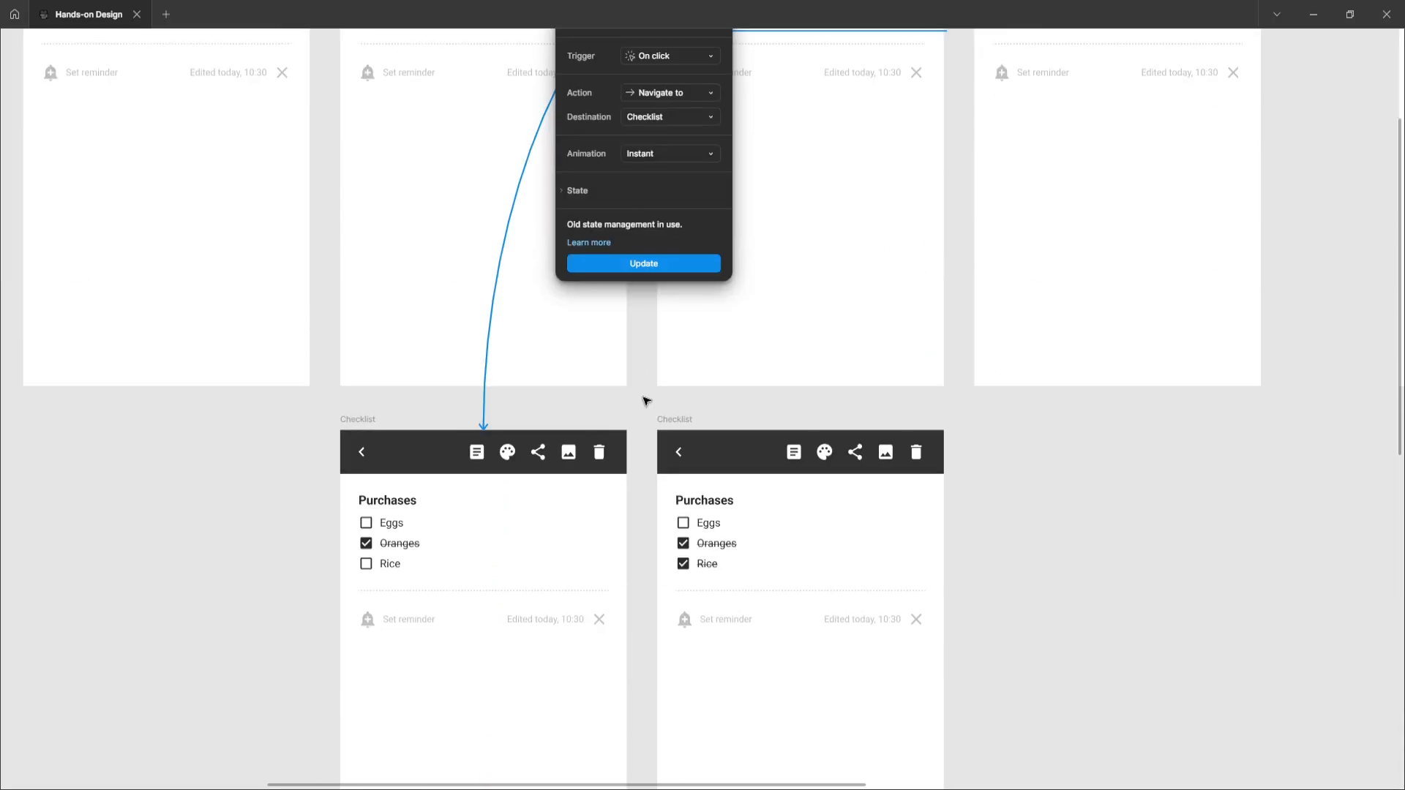
pyautogui.scroll(-2, 644, 403)
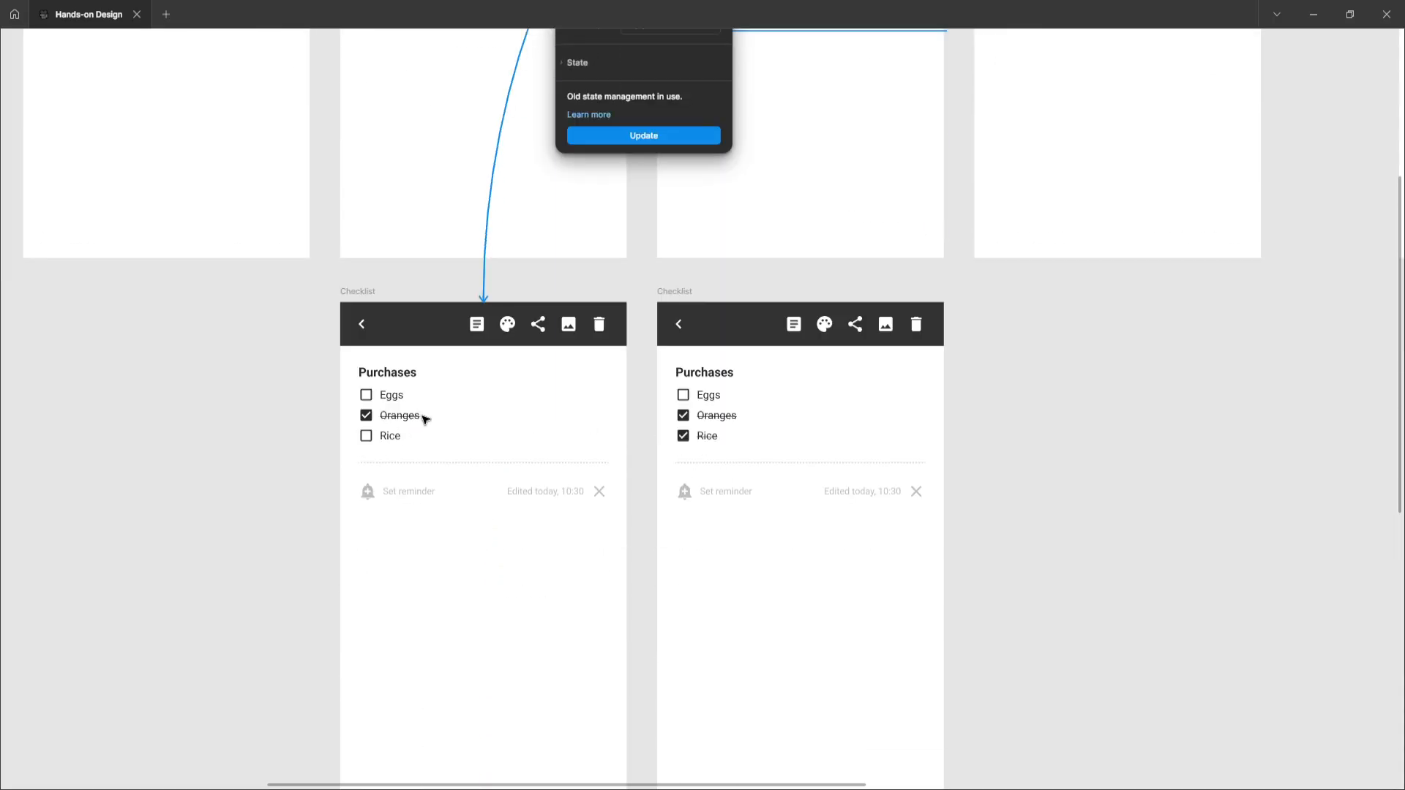
pyautogui.scroll(6, 426, 417)
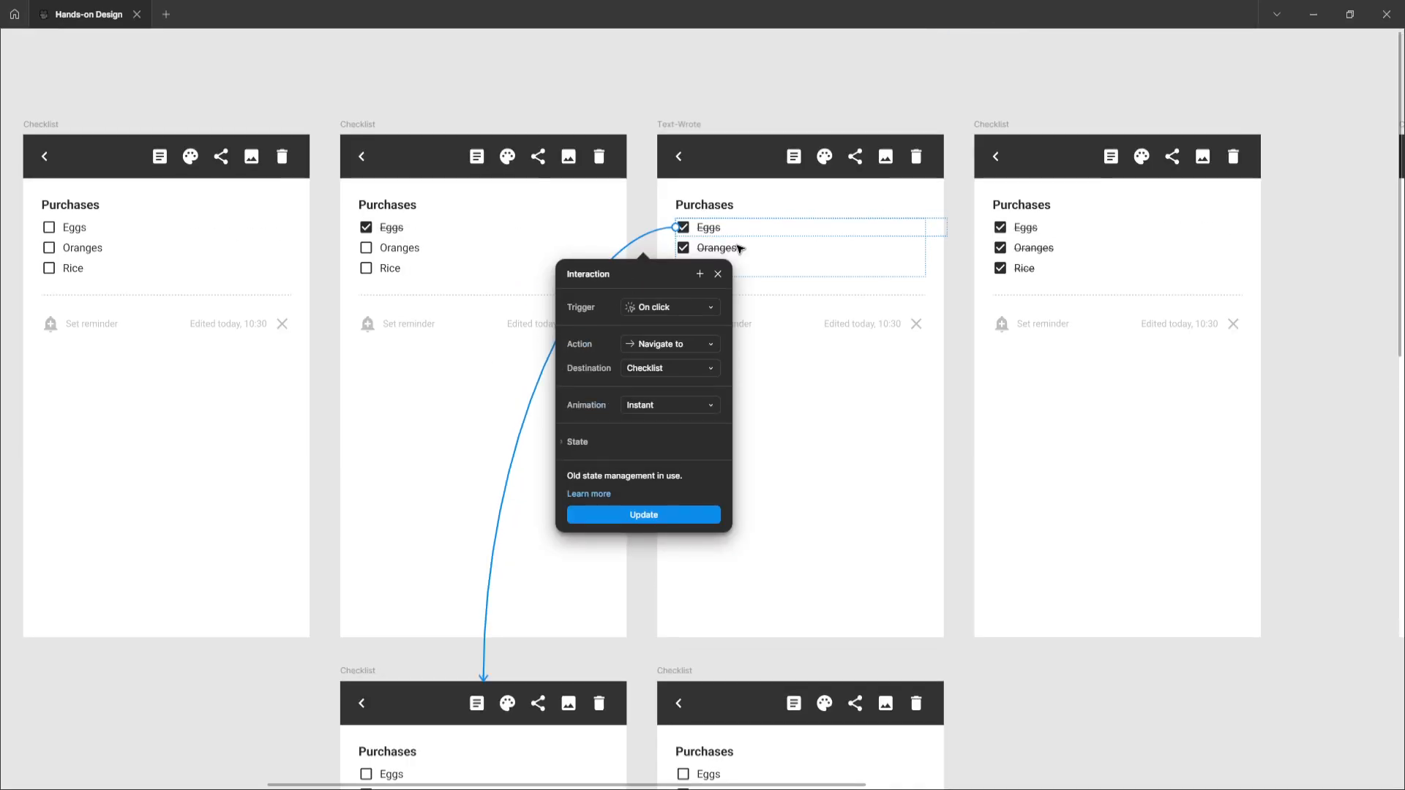
# Inspect the Text-Wrote frame's Oranges row and its list-icon interaction, following the connection back to the List frame
pyautogui.click(766, 253)
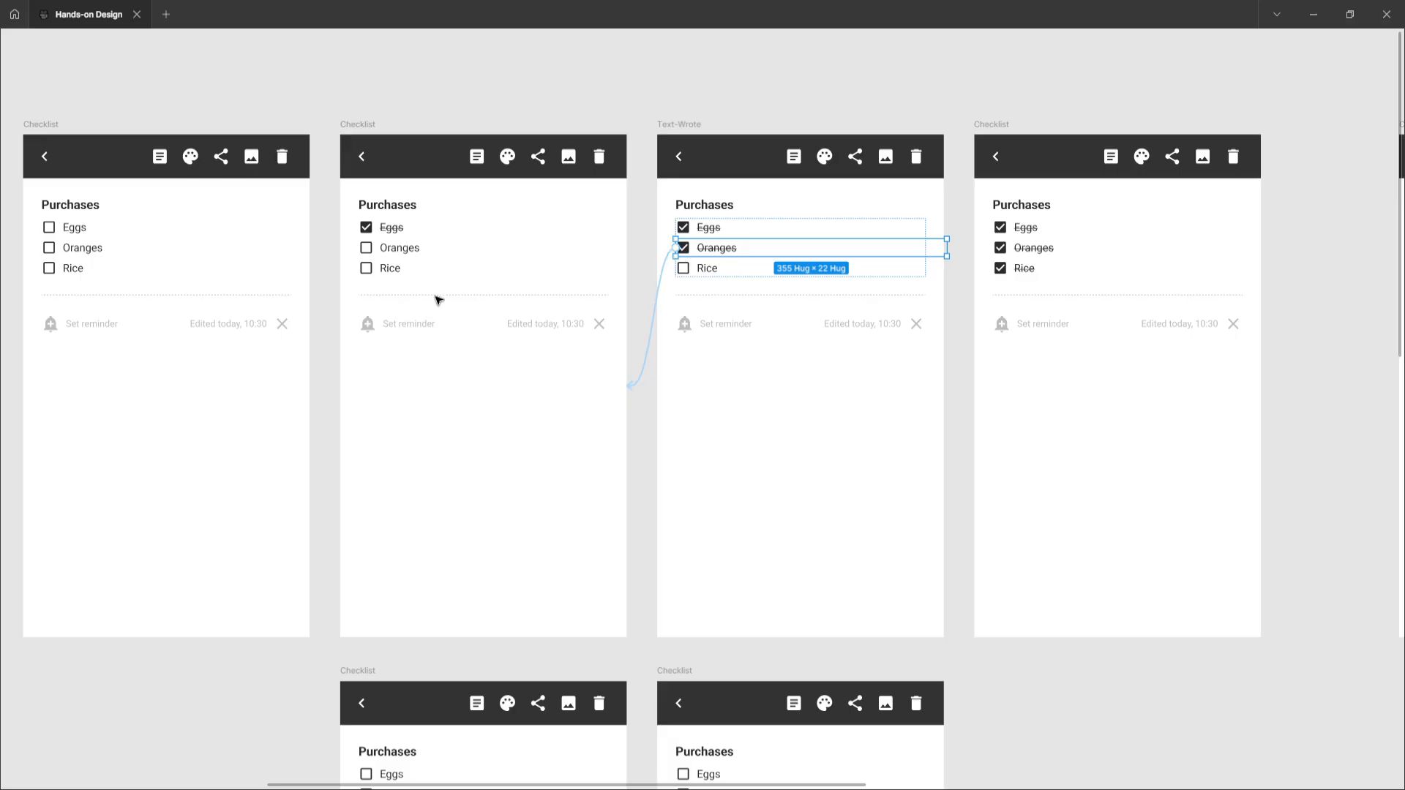
pyautogui.click(680, 124)
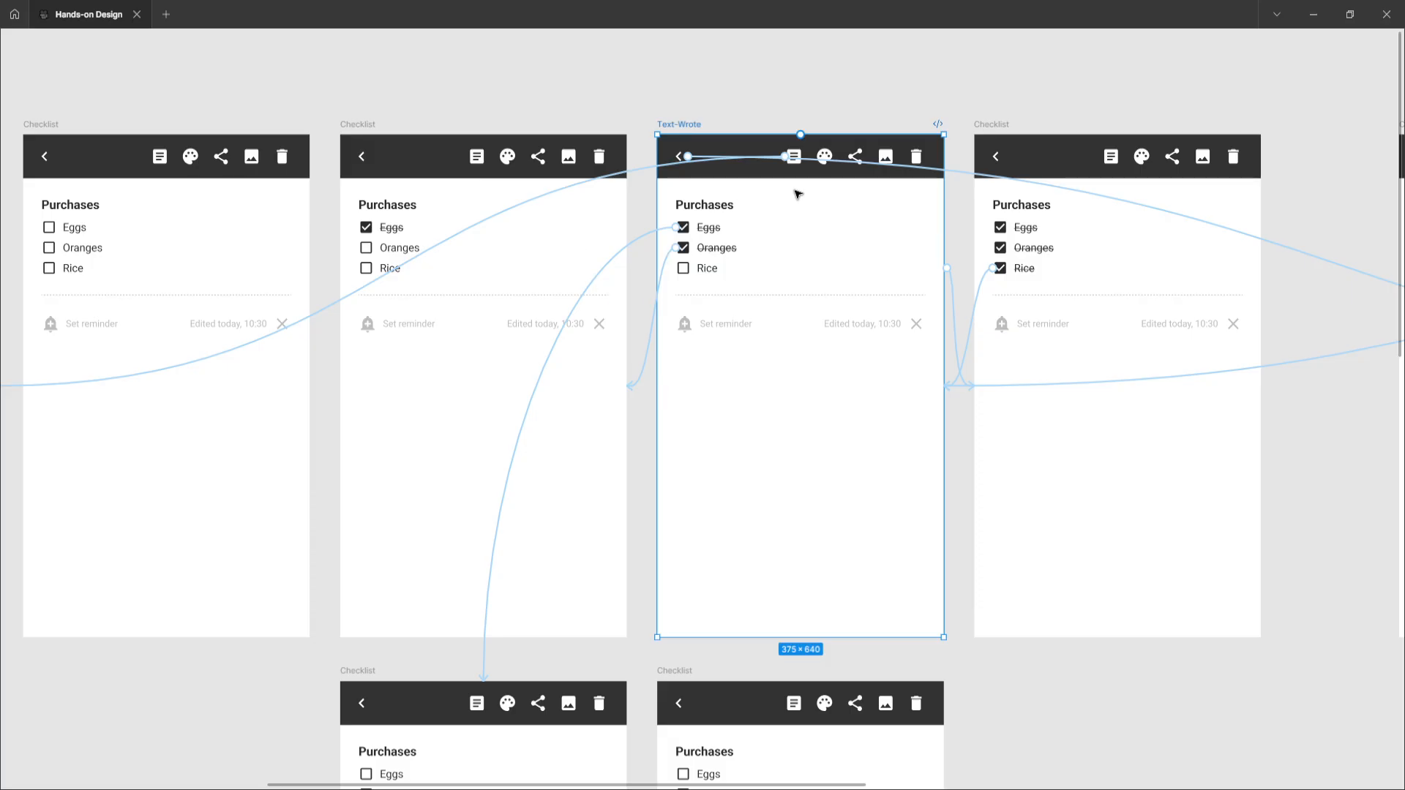
pyautogui.click(638, 172)
pyautogui.click(485, 336)
pyautogui.hscroll(-5, 484, 337)
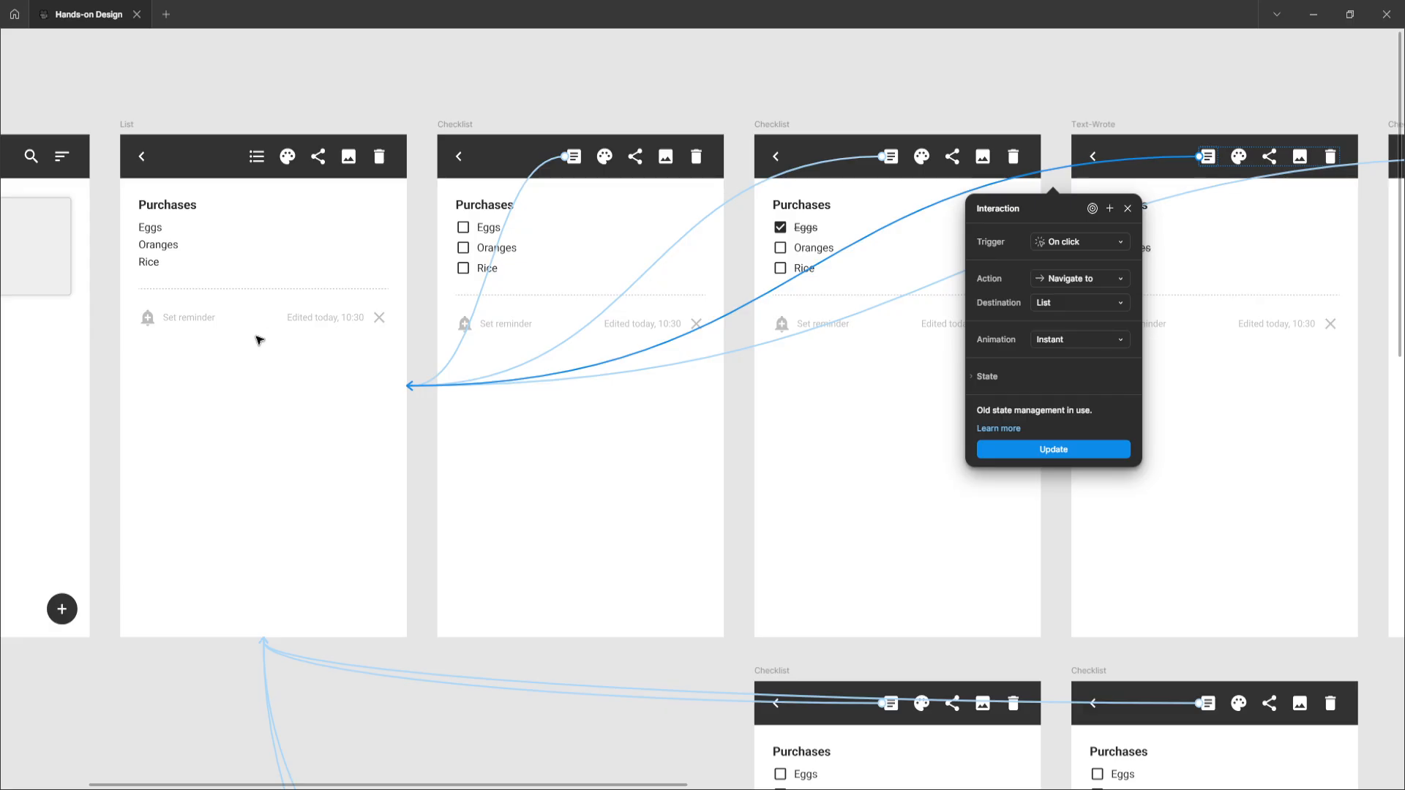
pyautogui.hscroll(5, 543, 344)
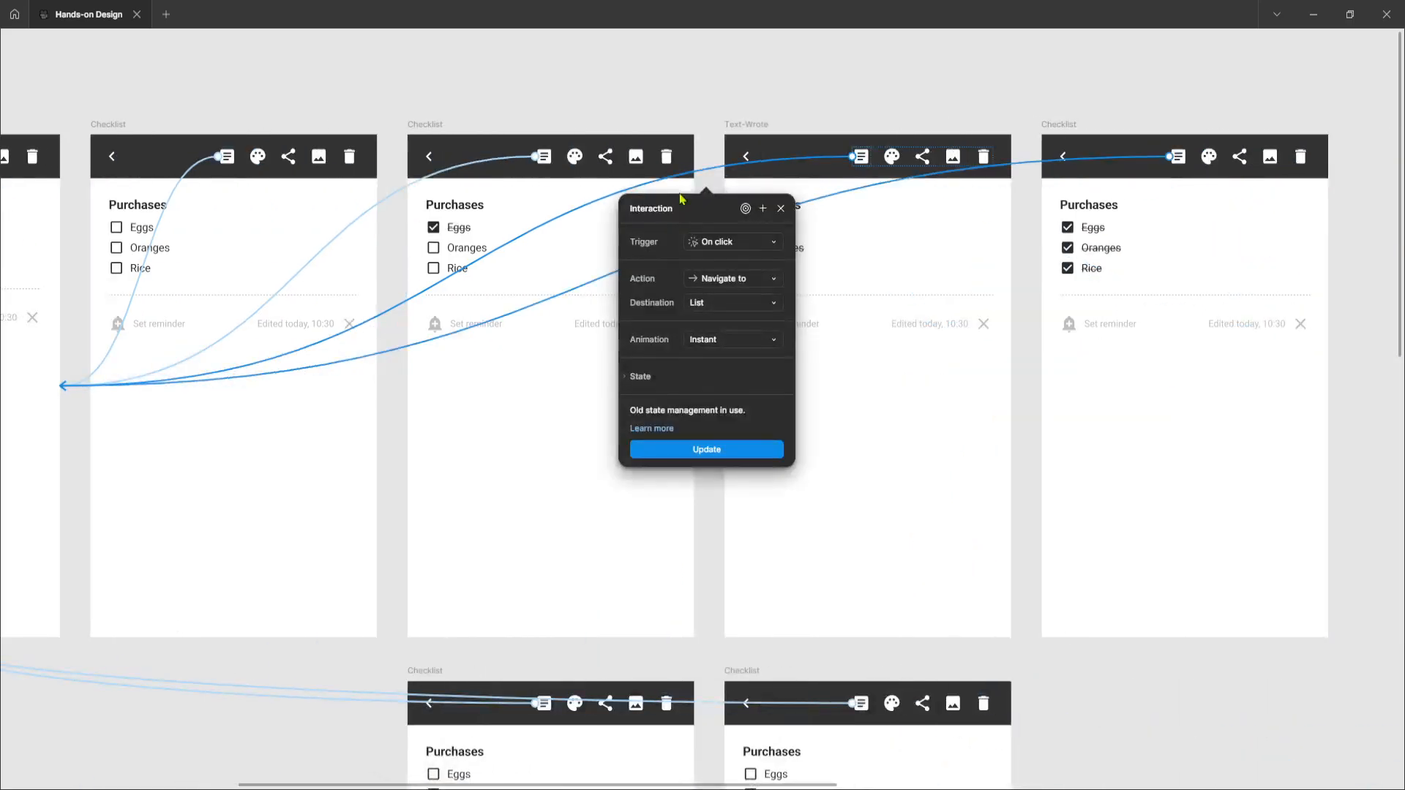
# Select the Text-Wrote frame, open its back-arrow interaction and follow that connection across the canvas
pyautogui.click(749, 126)
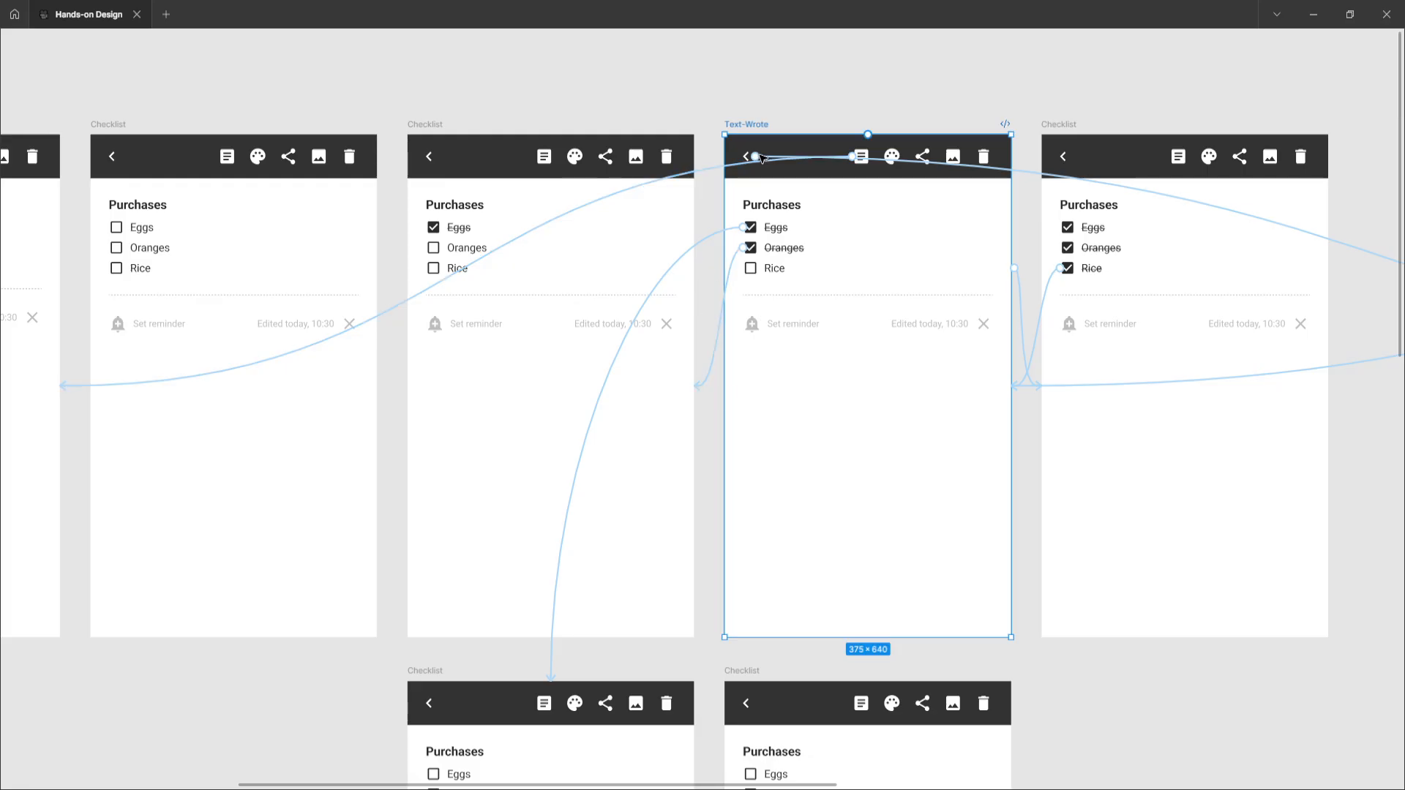
pyautogui.click(1028, 176)
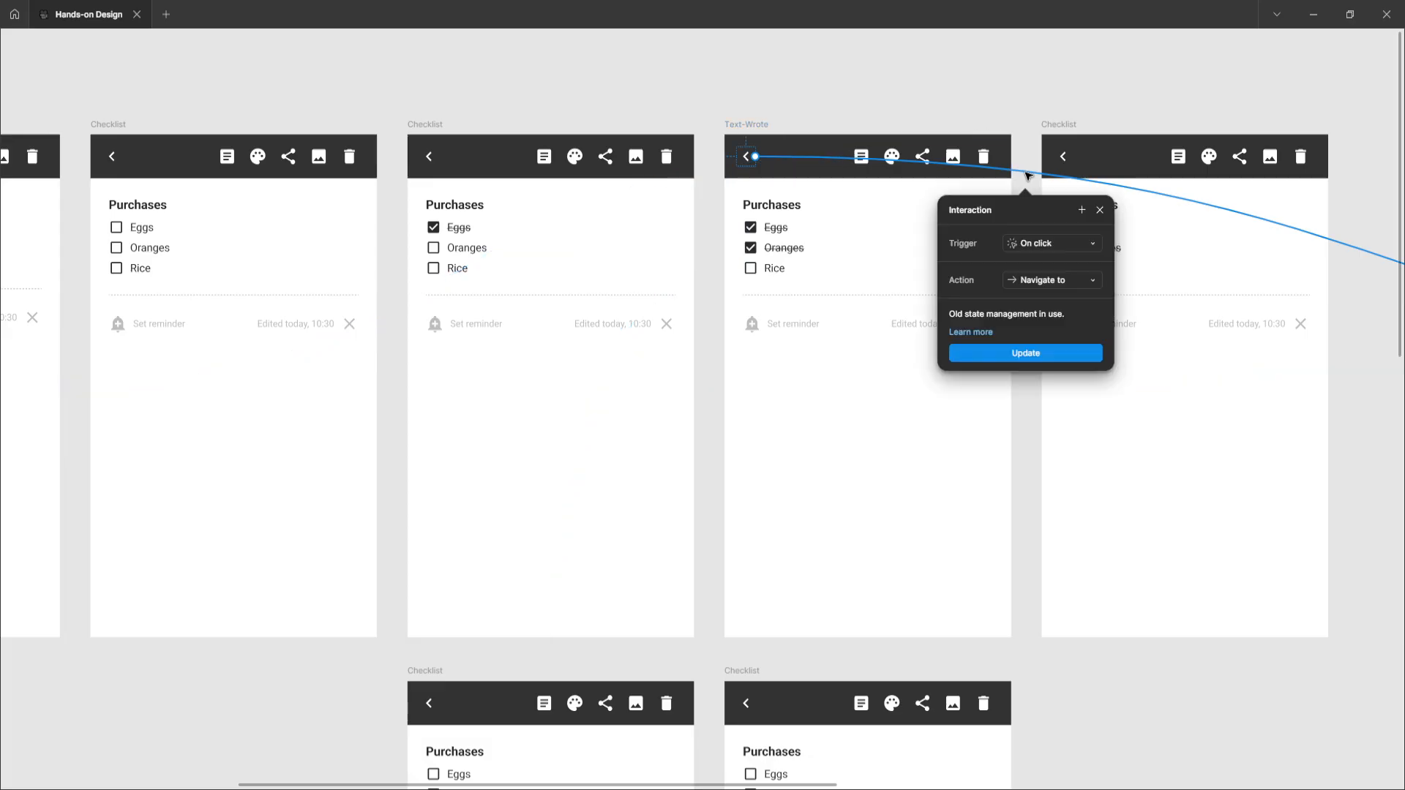
pyautogui.hscroll(10, 1028, 176)
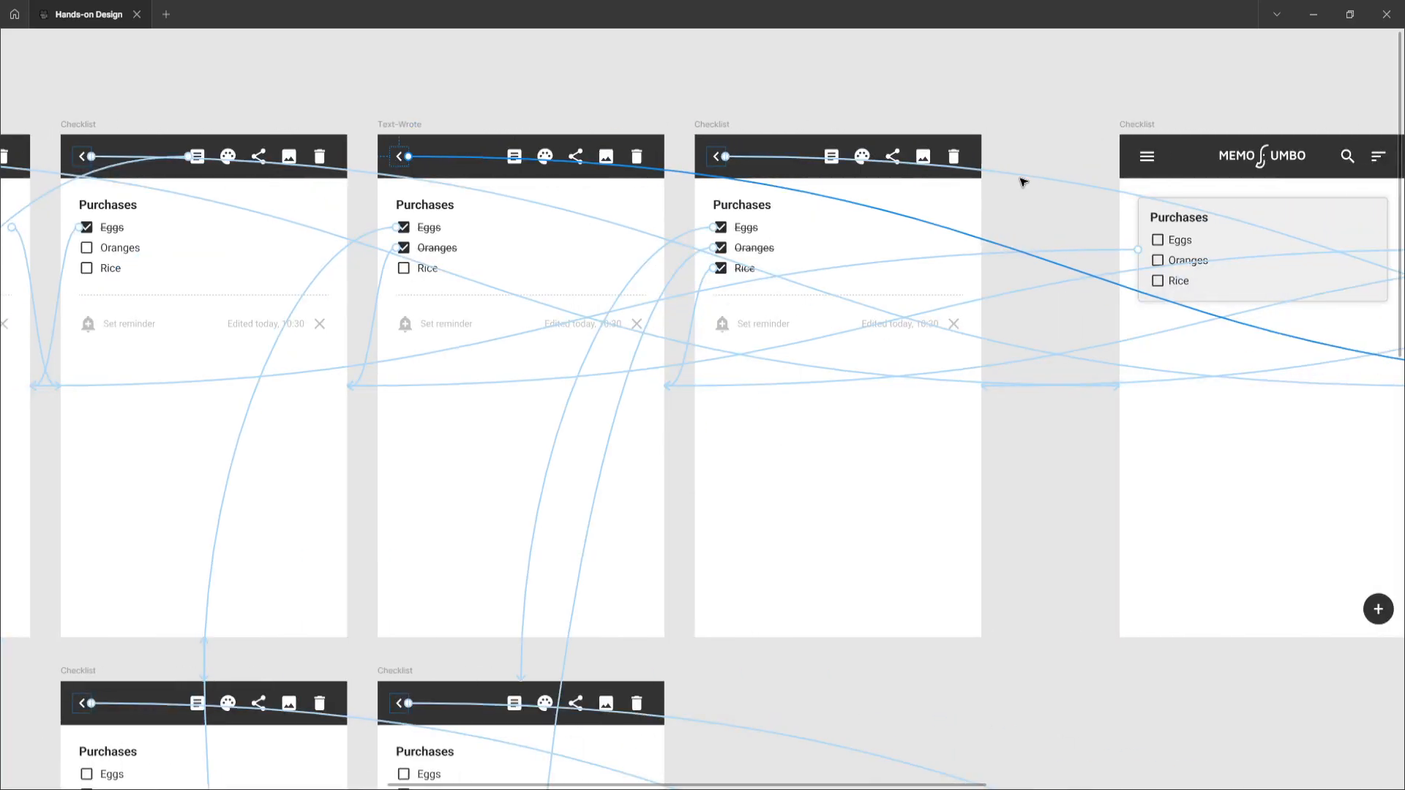
pyautogui.hscroll(3, 1022, 180)
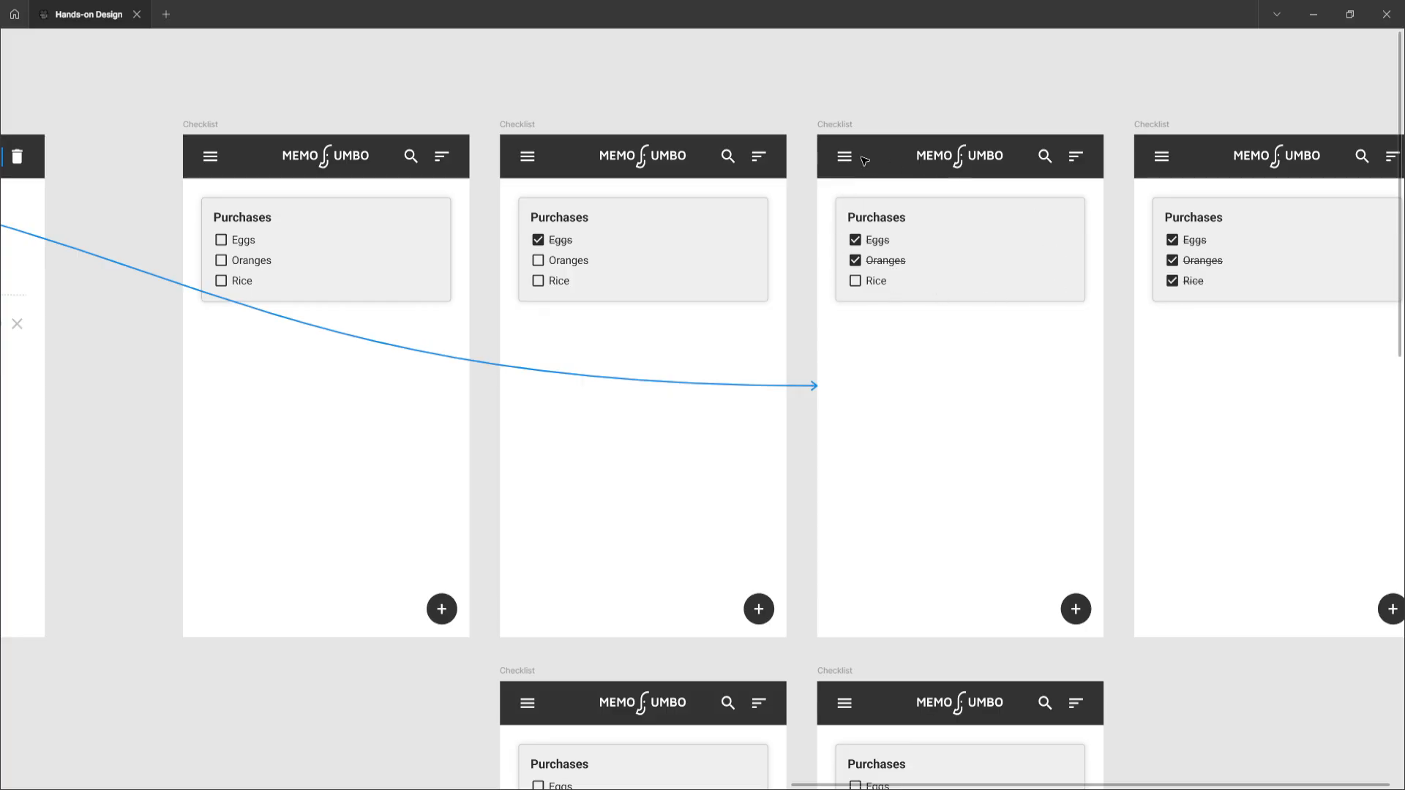
pyautogui.hscroll(-10, 748, 292)
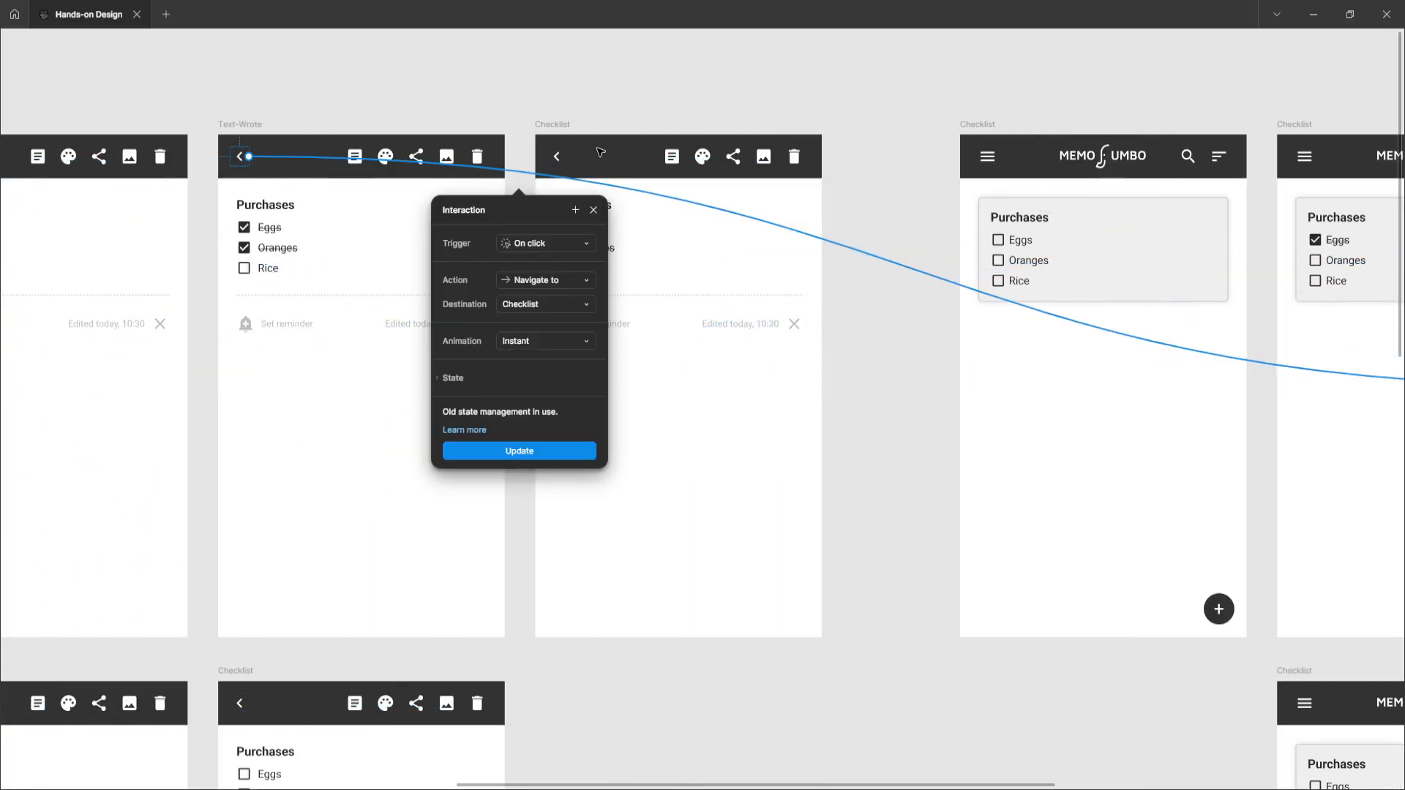
# Select the fully ticked Checklist frame, open its back-arrow interaction and follow it to the Home-style checklist frames
pyautogui.click(552, 126)
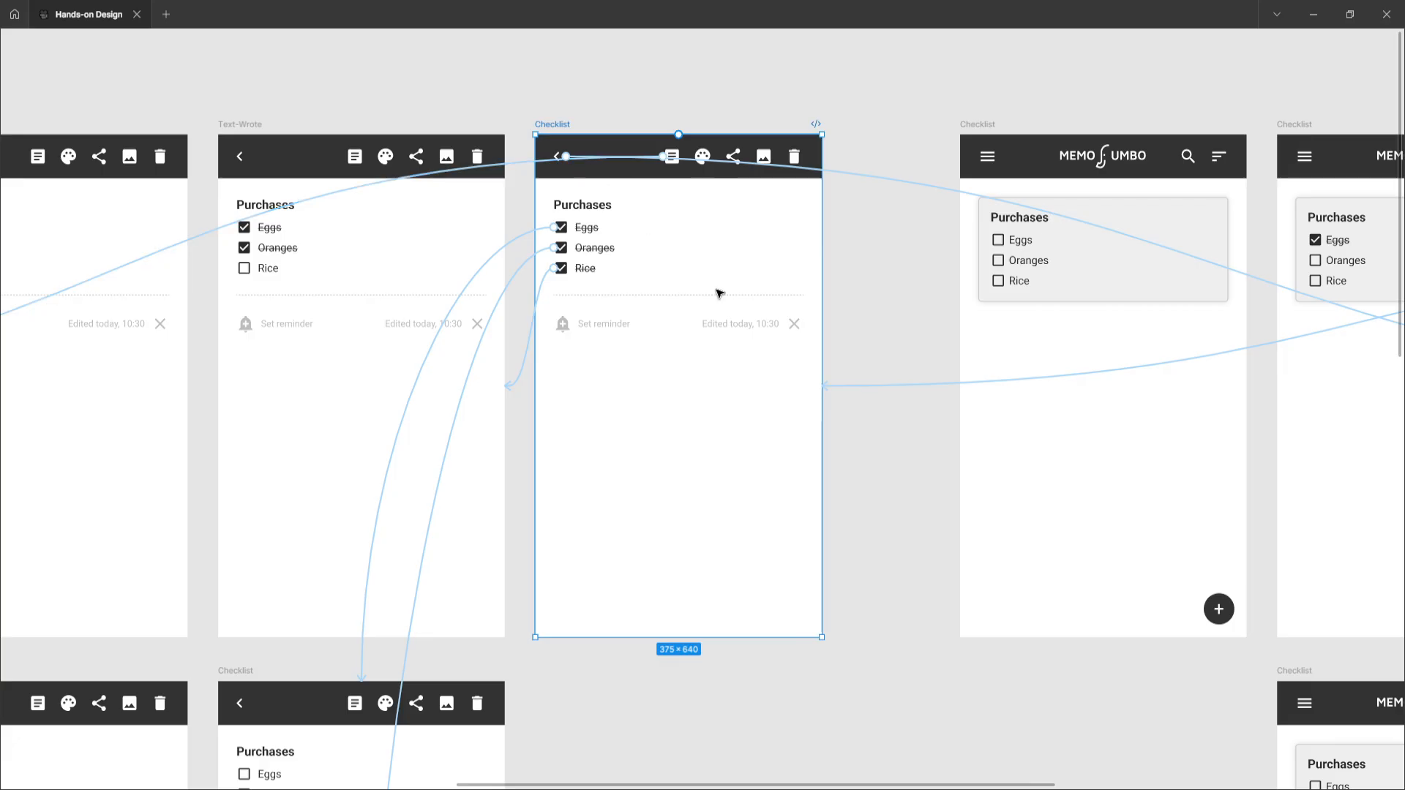
pyautogui.click(845, 175)
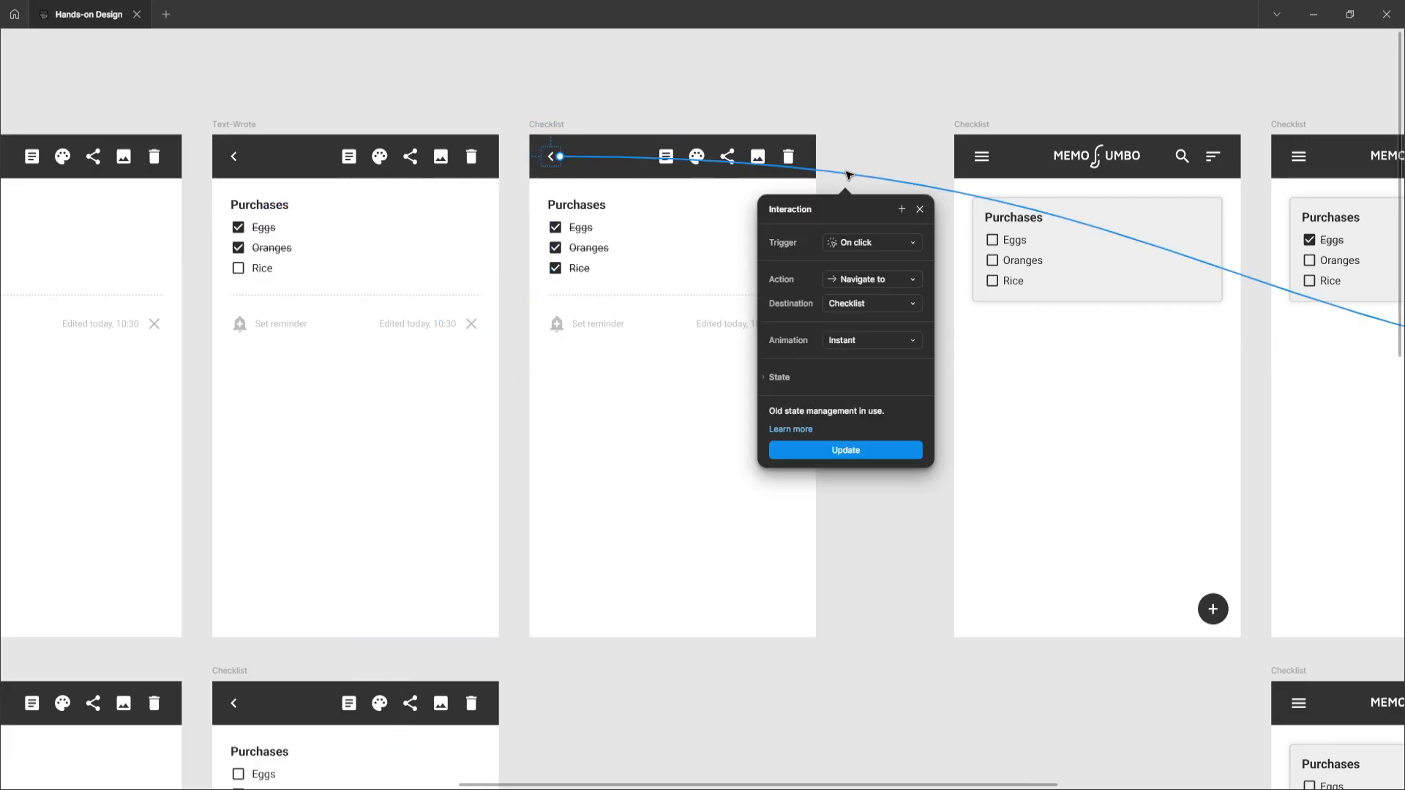
pyautogui.click(949, 294)
pyautogui.hscroll(10, 959, 297)
pyautogui.hscroll(6, 961, 300)
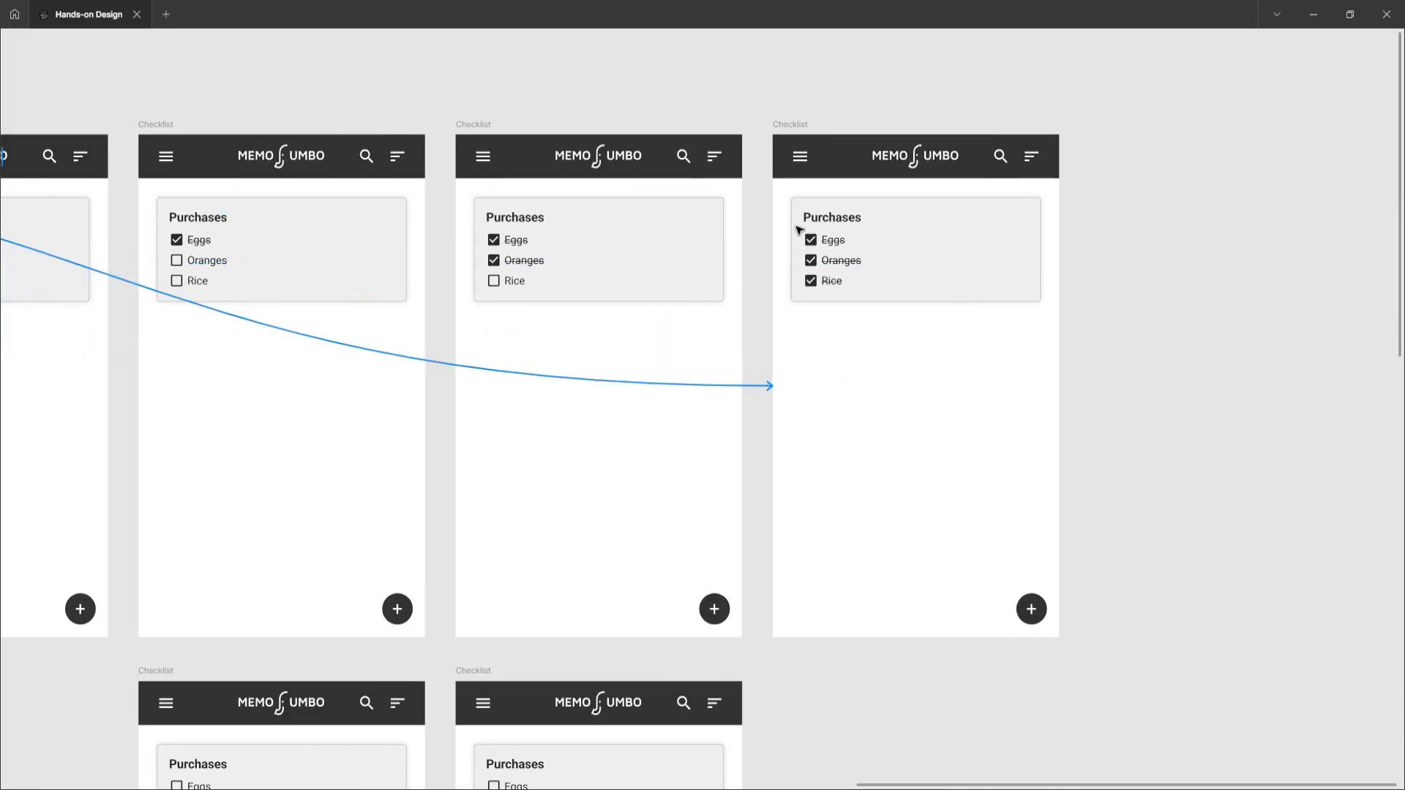
pyautogui.hscroll(-4, 776, 316)
pyautogui.hscroll(-10, 776, 318)
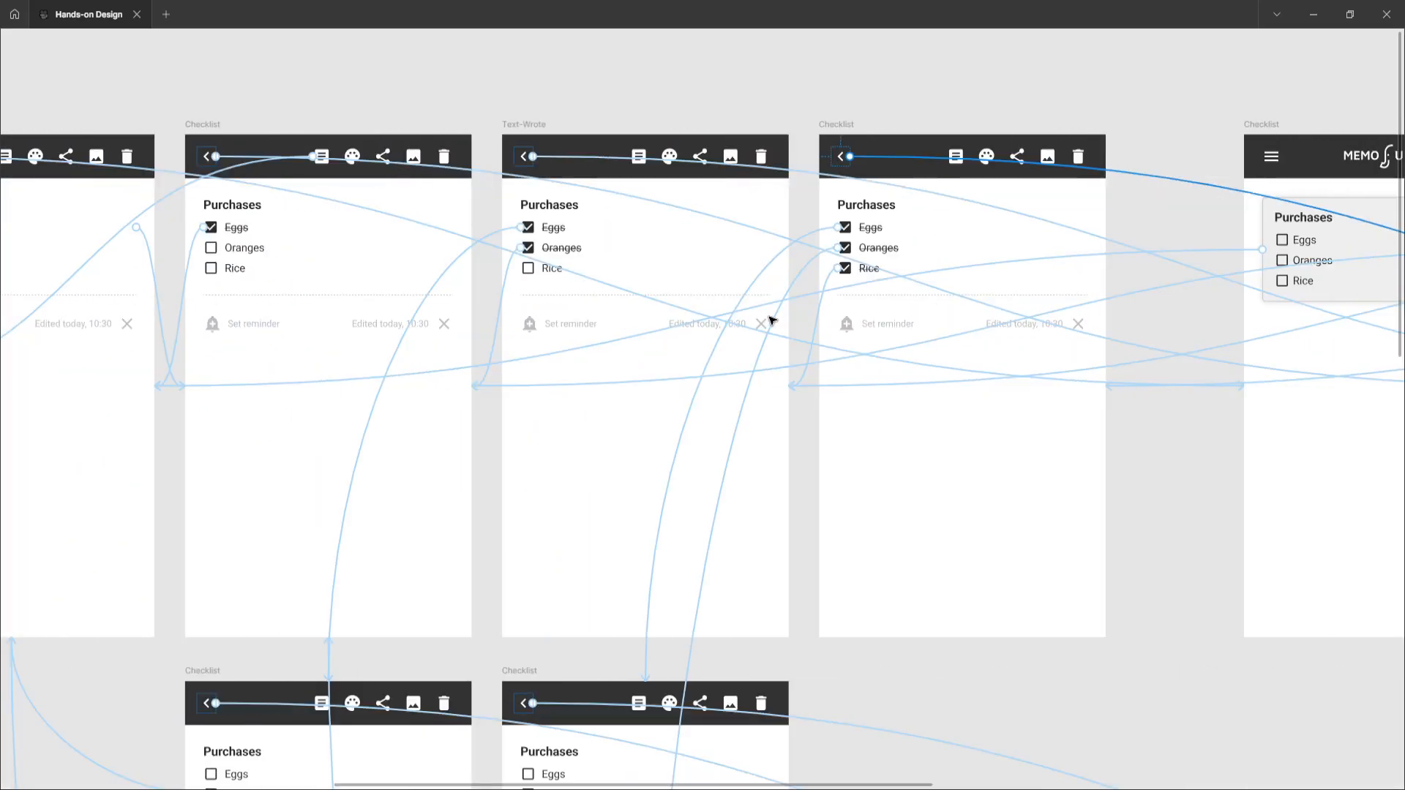
# Reopen the fully ticked Checklist frame's back-arrow interaction and pan back toward the List frame
pyautogui.click(865, 163)
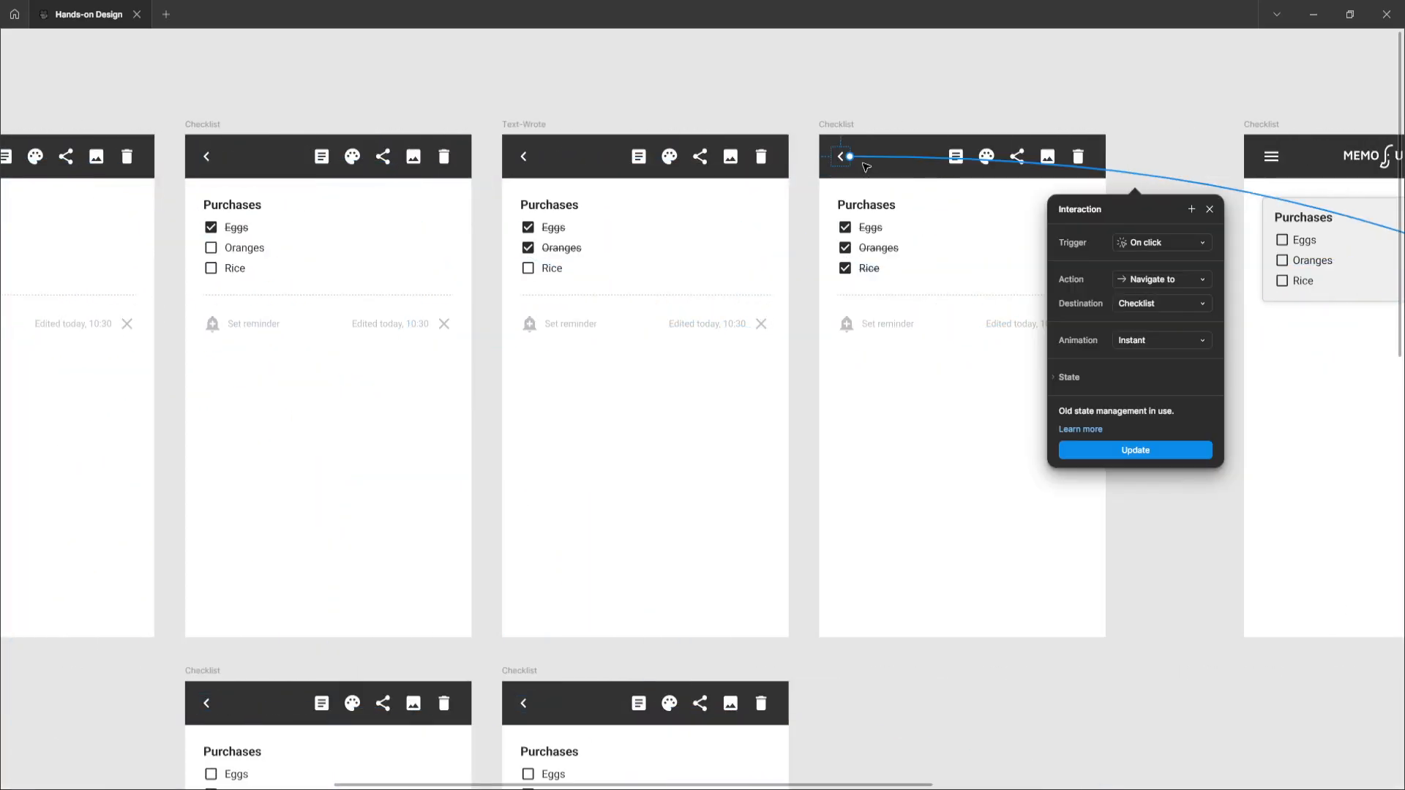
pyautogui.click(766, 123)
pyautogui.hscroll(-7, 762, 129)
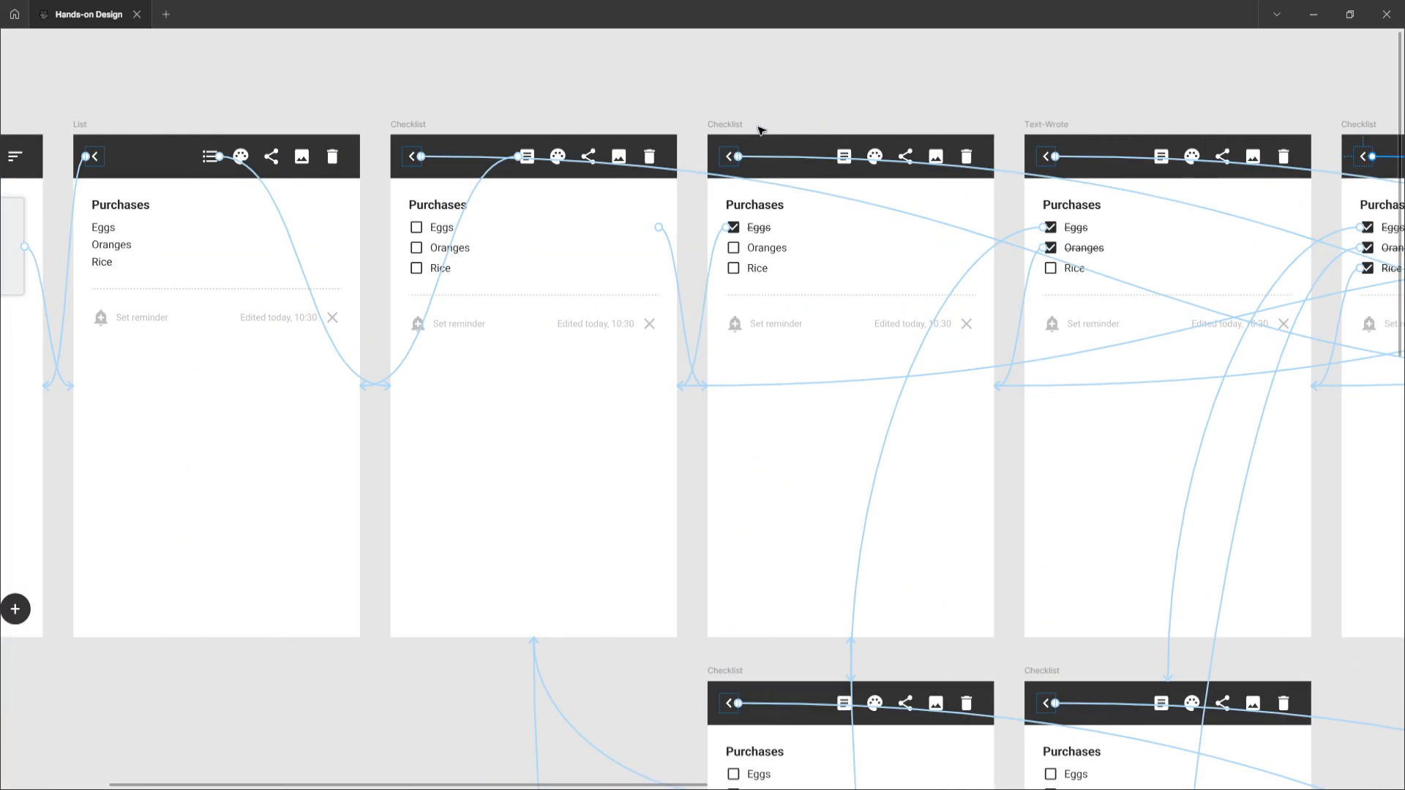
pyautogui.hscroll(-1, 571, 135)
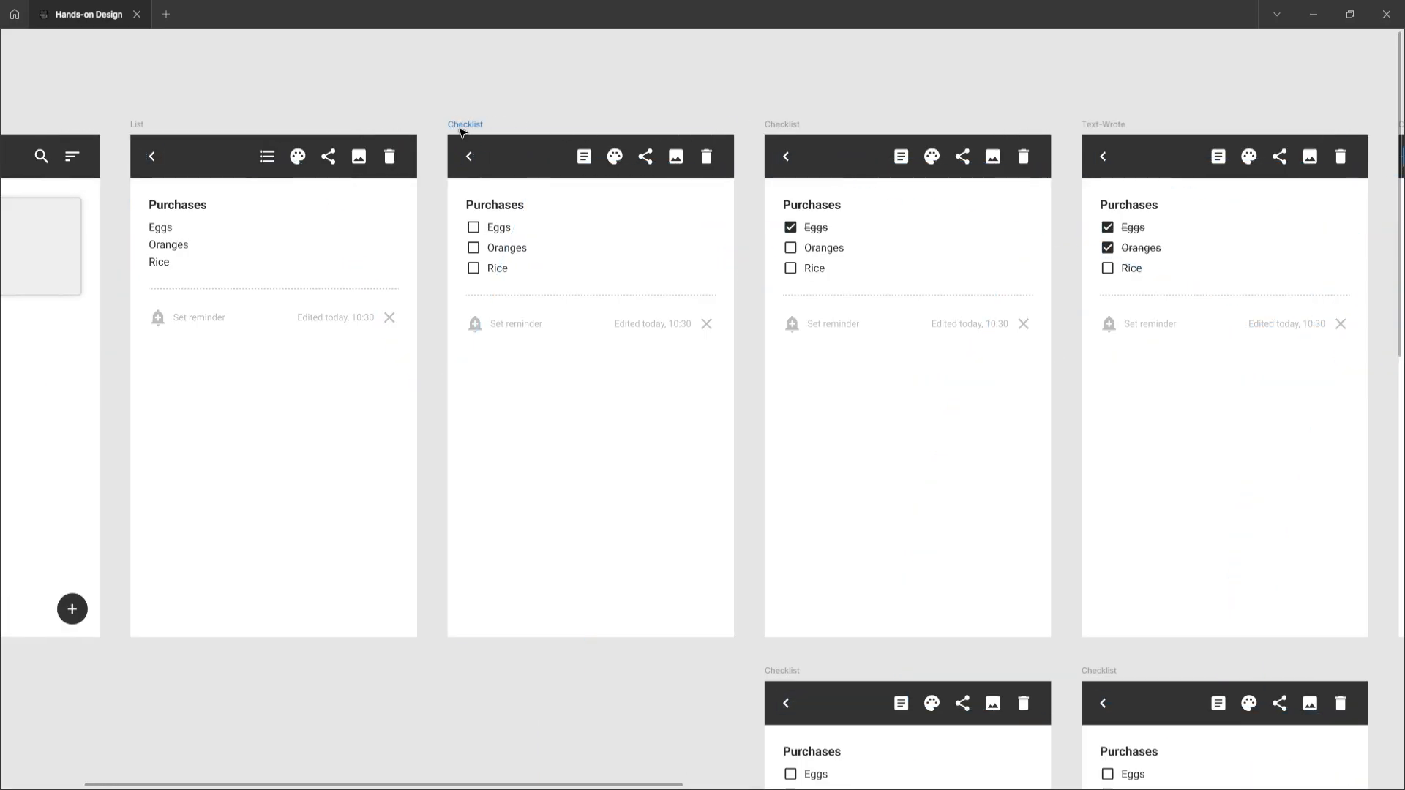
# Select the Checklist frames in turn, including the lower Oranges-ticked Checklist frame, to compare their prototype connections
pyautogui.click(461, 128)
pyautogui.click(790, 129)
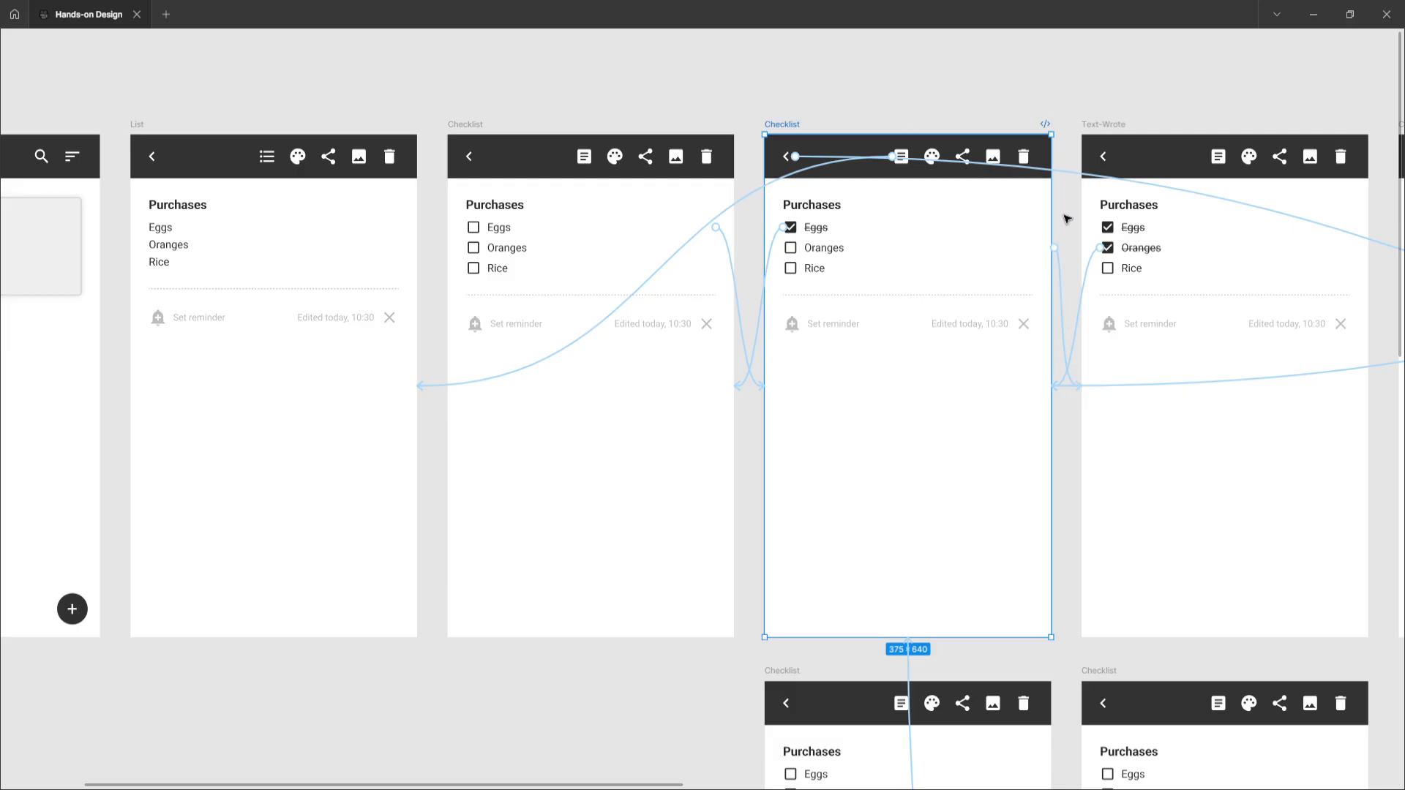
pyautogui.scroll(-10, 859, 415)
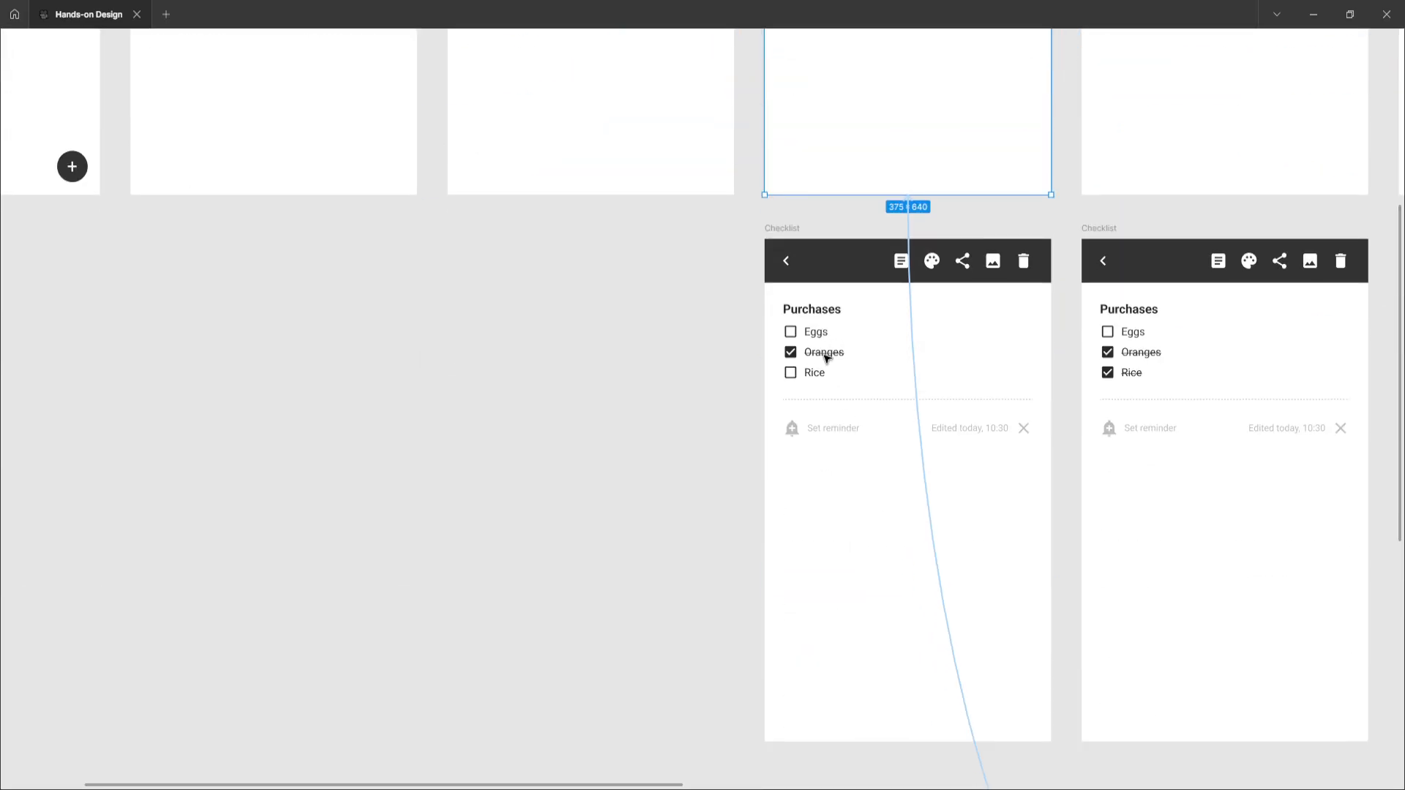
pyautogui.click(775, 228)
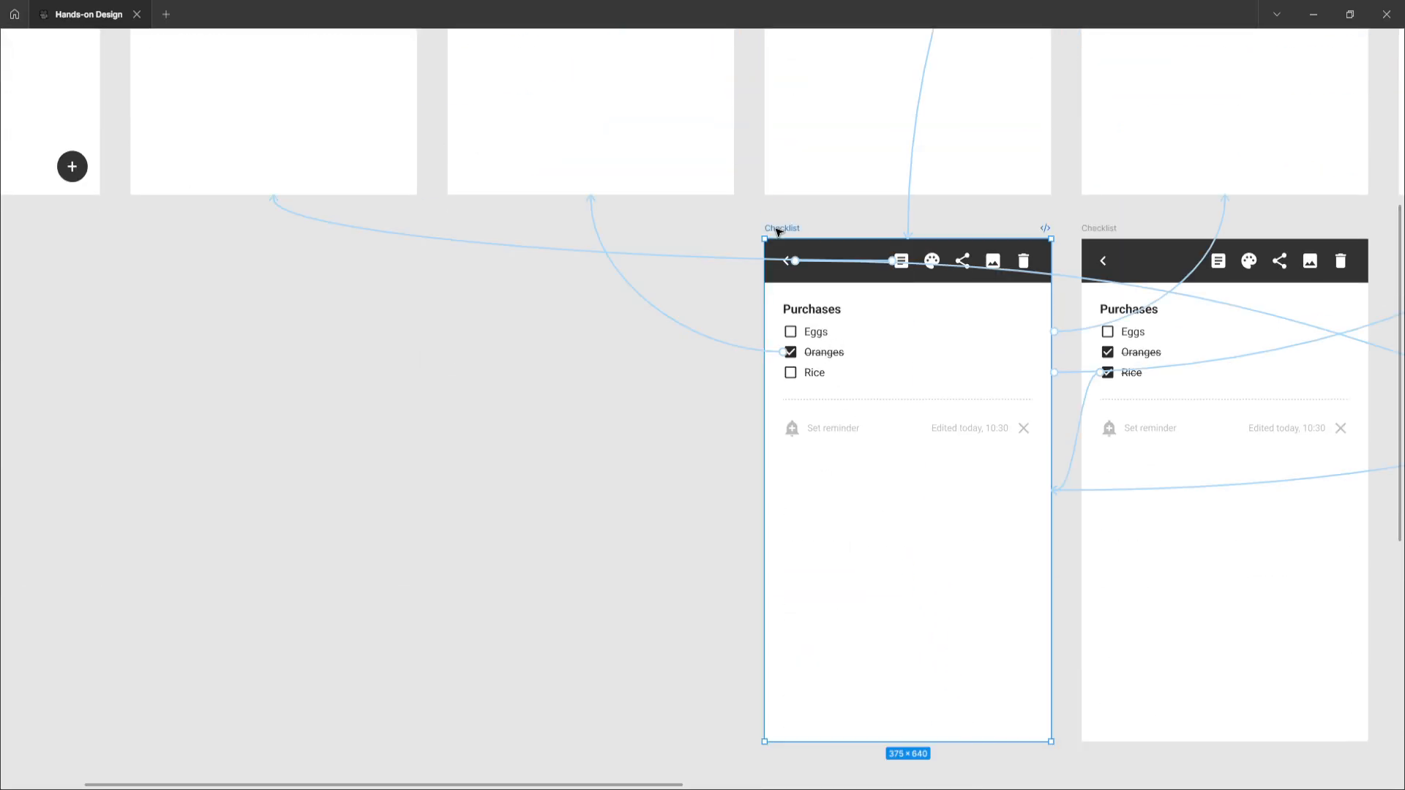
pyautogui.scroll(3, 718, 430)
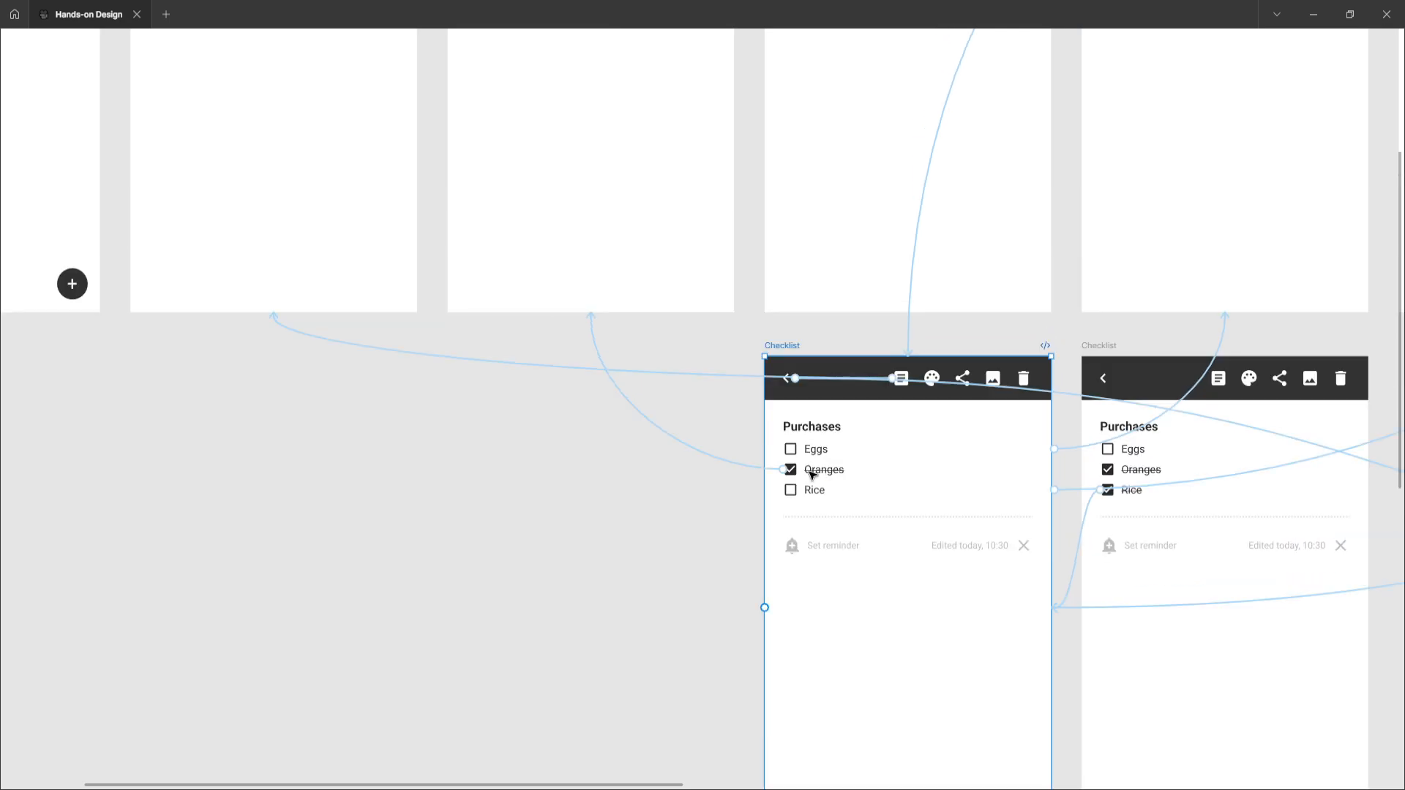
# Follow the Oranges-ticked Checklist frame's back-arrow connection across the canvas to the Home-style checklist frames
pyautogui.scroll(8, 829, 474)
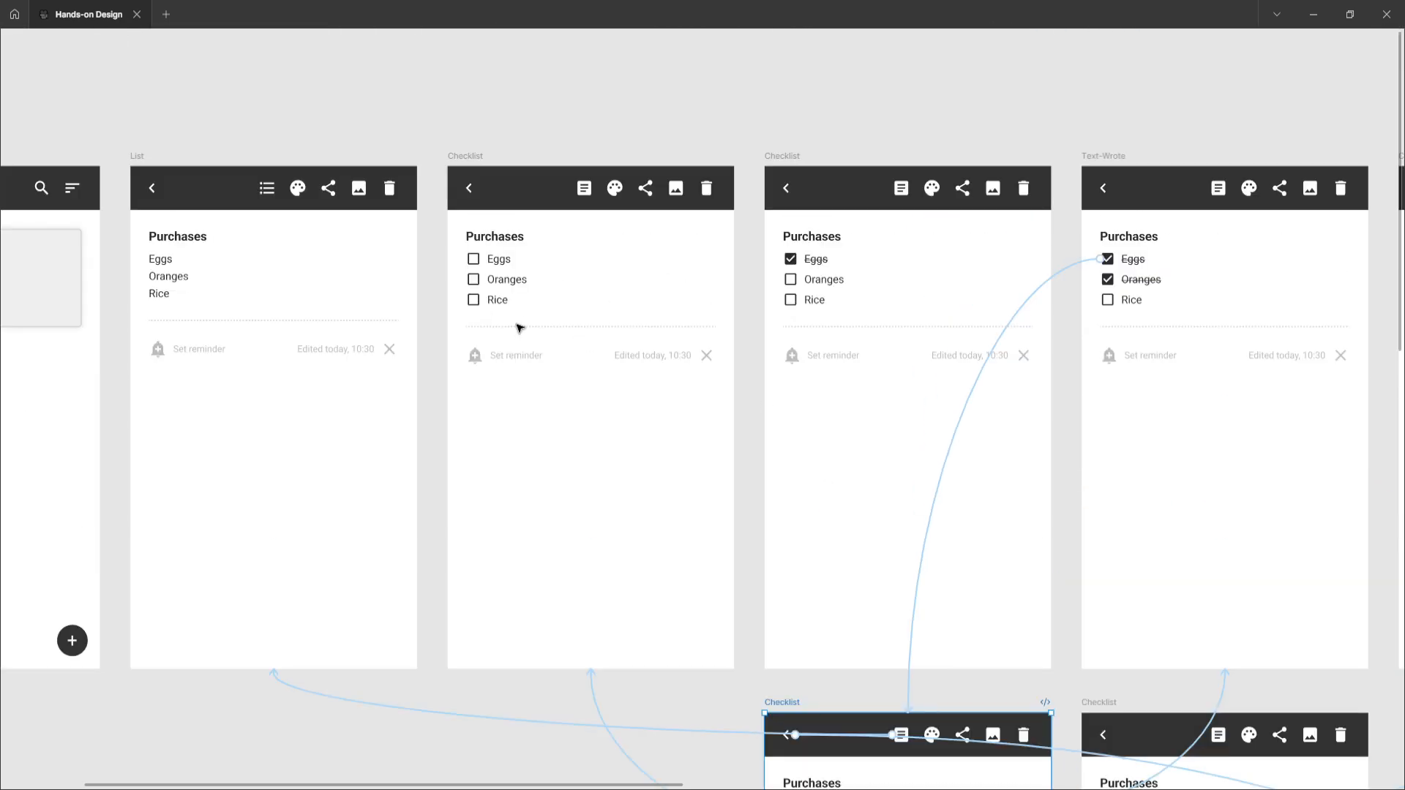
pyautogui.scroll(-11, 621, 439)
pyautogui.hscroll(2, 729, 258)
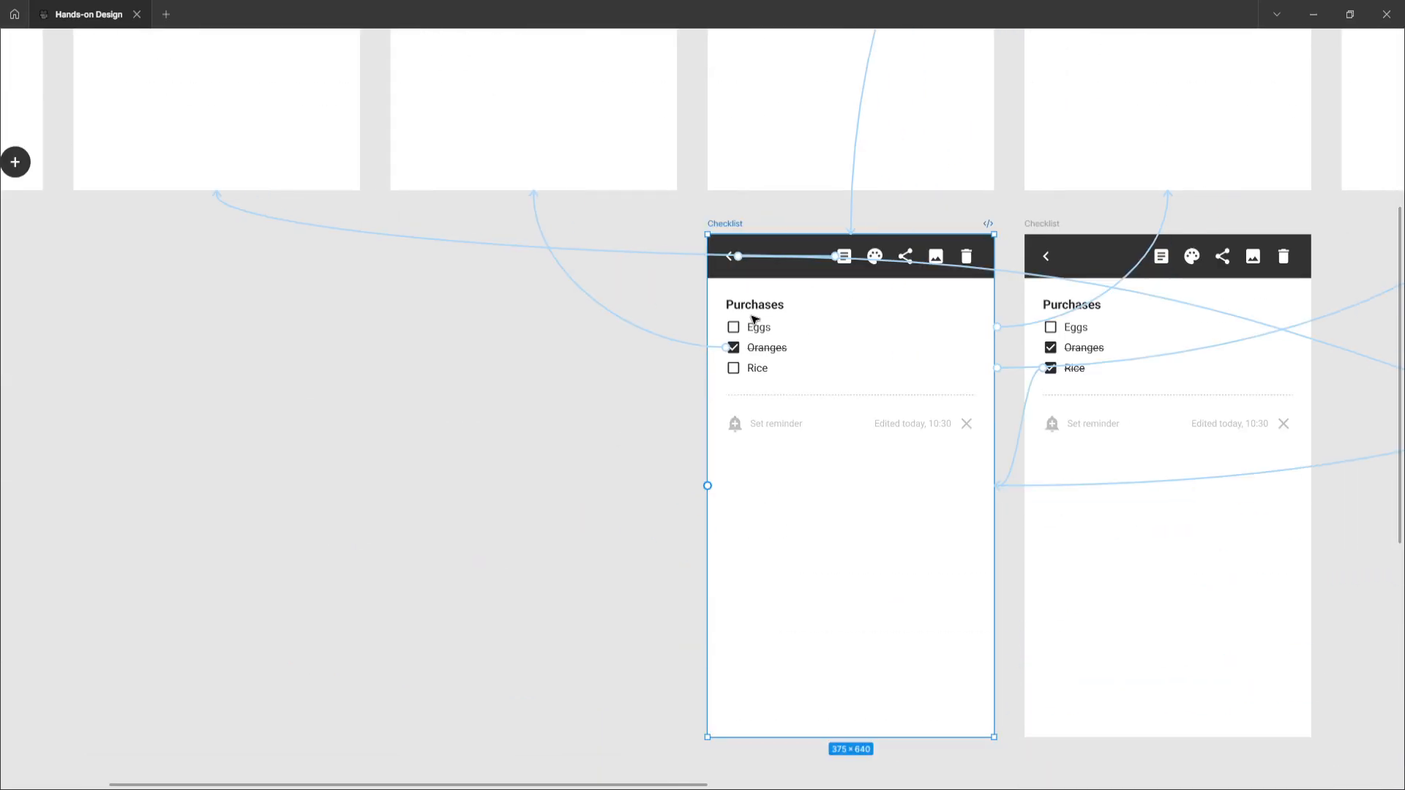
pyautogui.click(1015, 273)
pyautogui.hscroll(1, 1014, 274)
pyautogui.hscroll(20, 1014, 276)
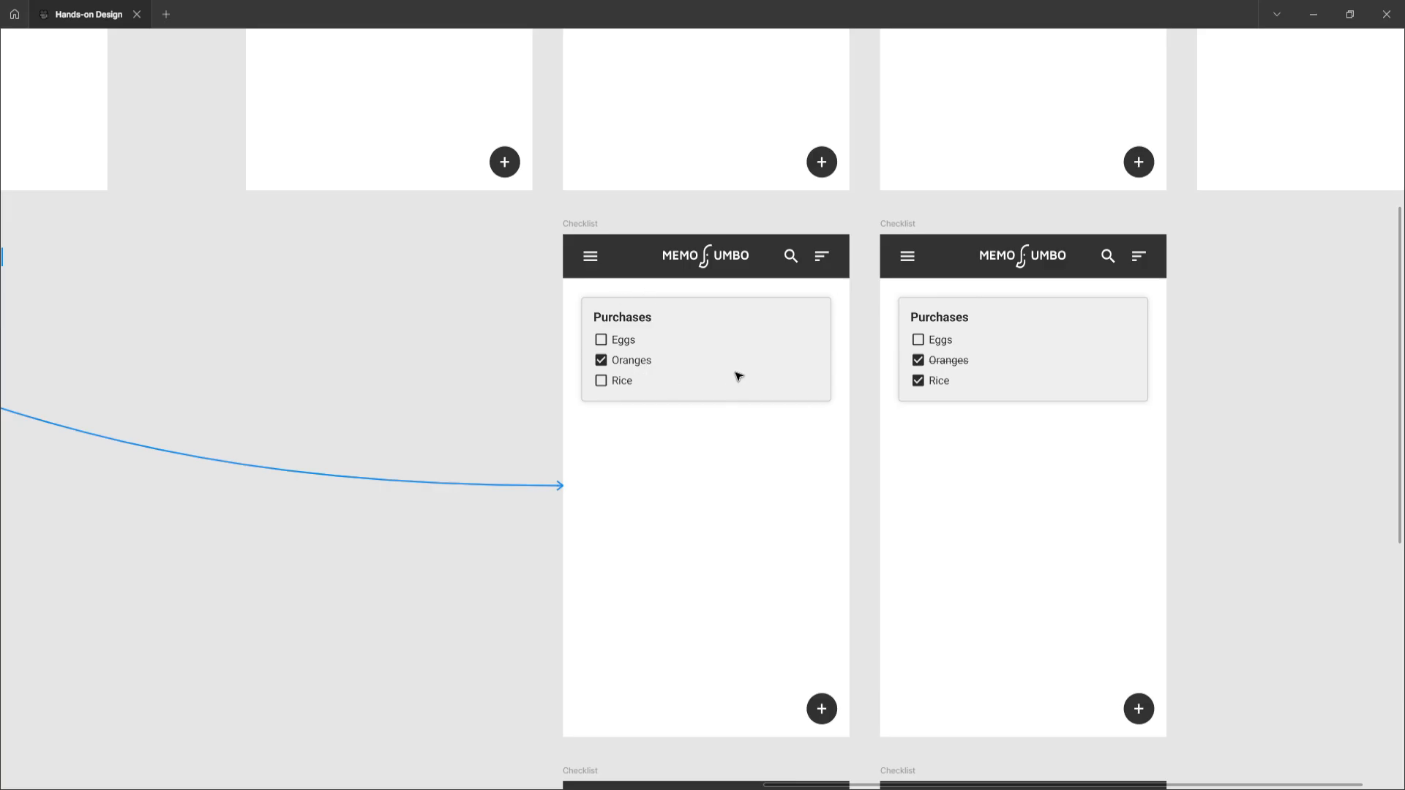
pyautogui.hscroll(-19, 668, 383)
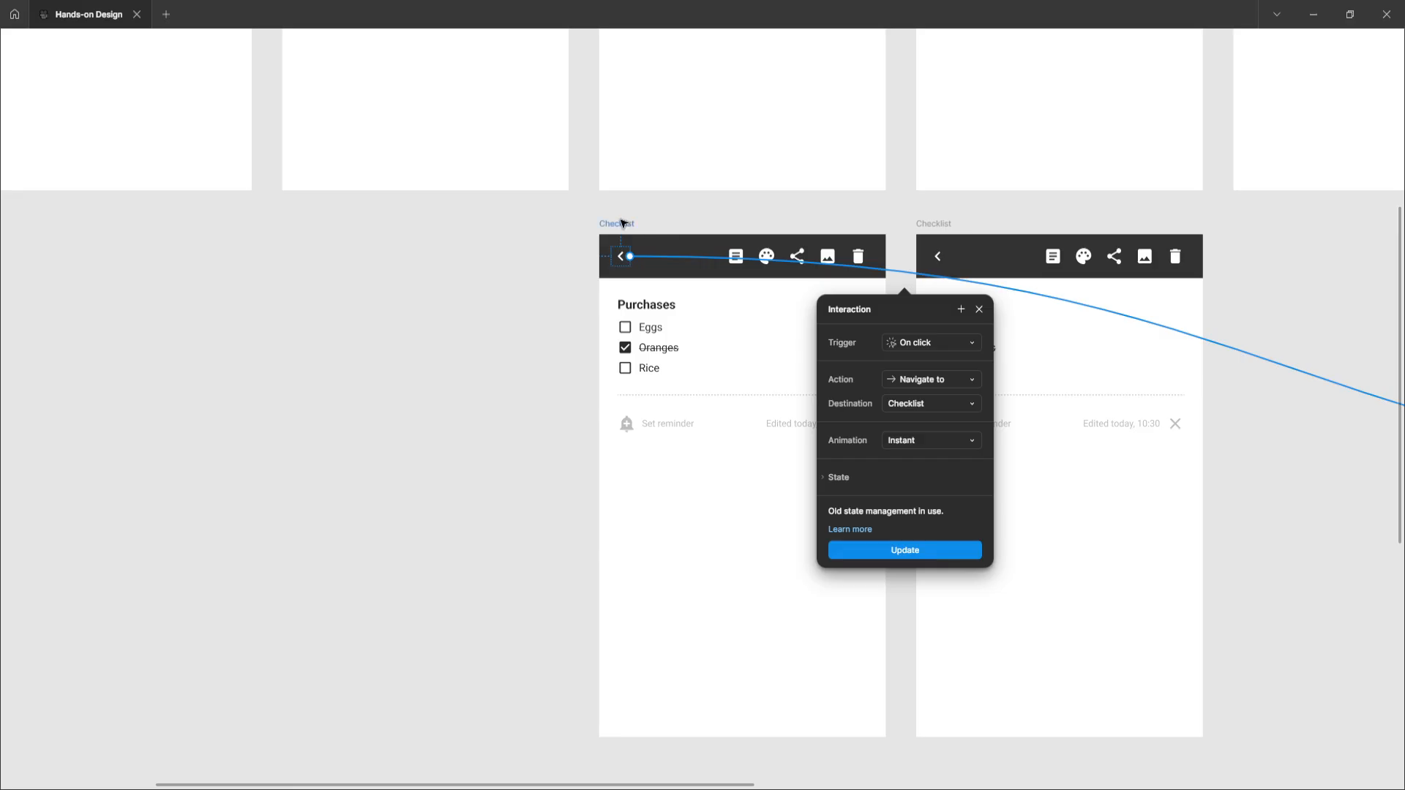
# Select the Oranges-ticked Checklist frame, open its list-icon interaction and follow that connection back to the List frame
pyautogui.click(624, 224)
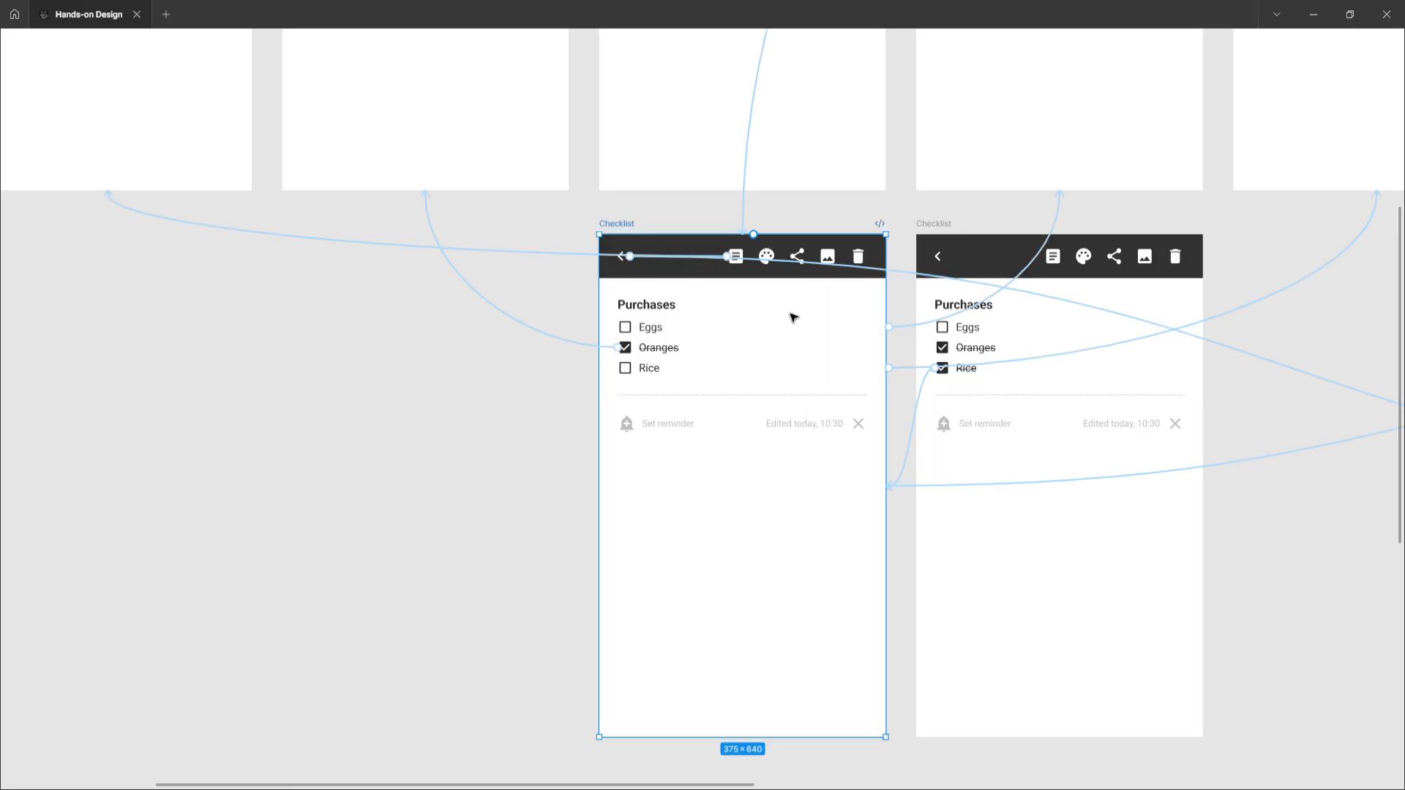
pyautogui.click(542, 254)
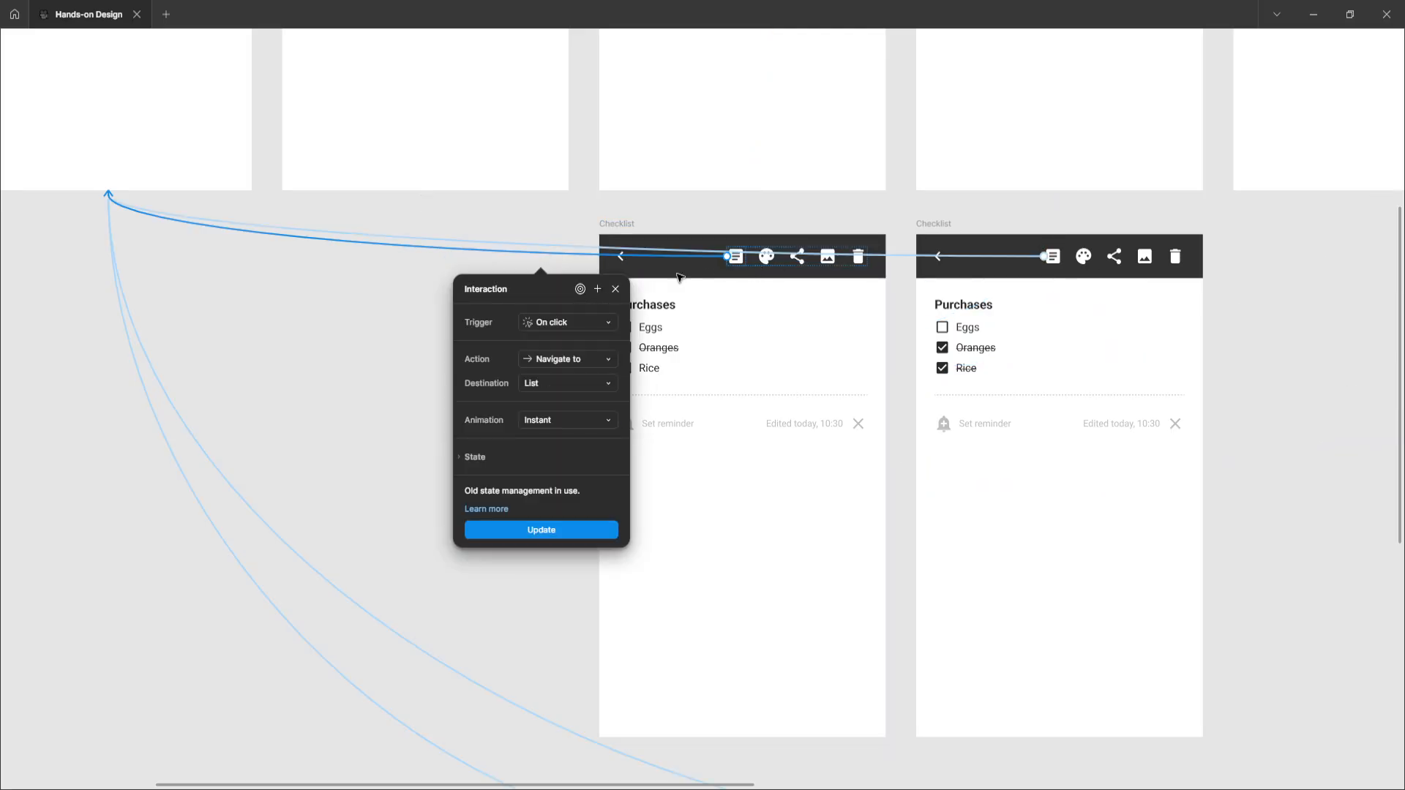
pyautogui.click(456, 270)
pyautogui.hscroll(-8, 520, 282)
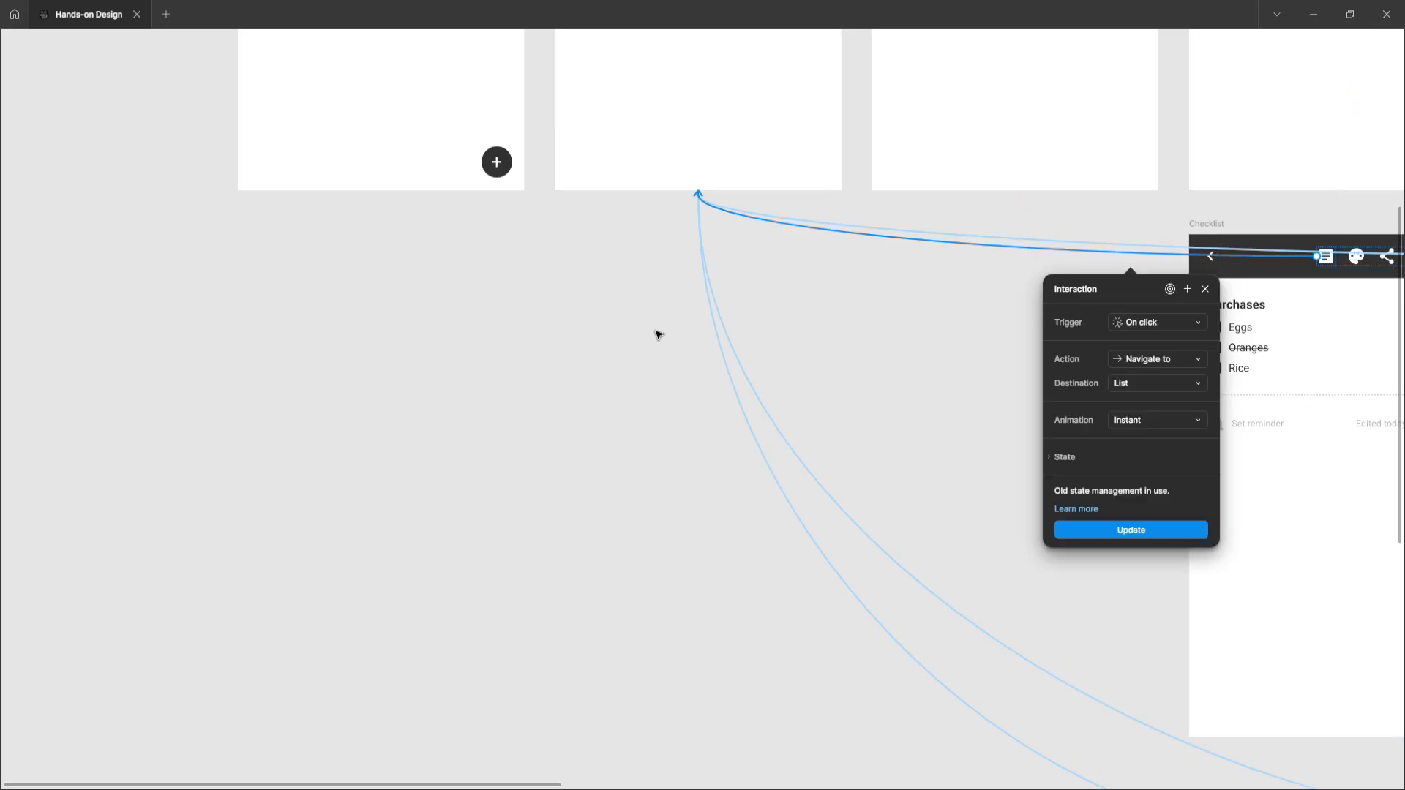
pyautogui.scroll(7, 674, 337)
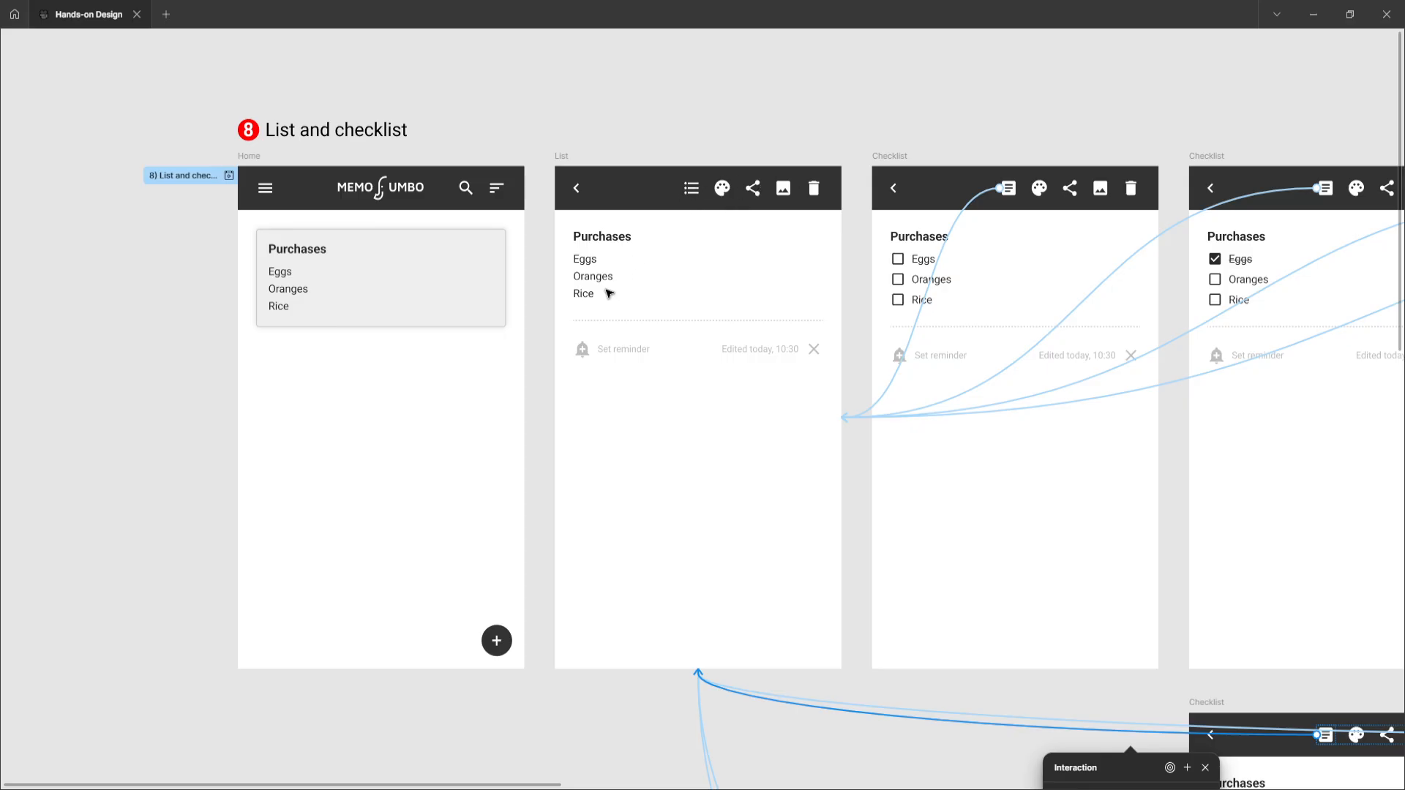
pyautogui.scroll(-4, 607, 294)
pyautogui.hscroll(3, 610, 298)
pyautogui.hscroll(6, 610, 298)
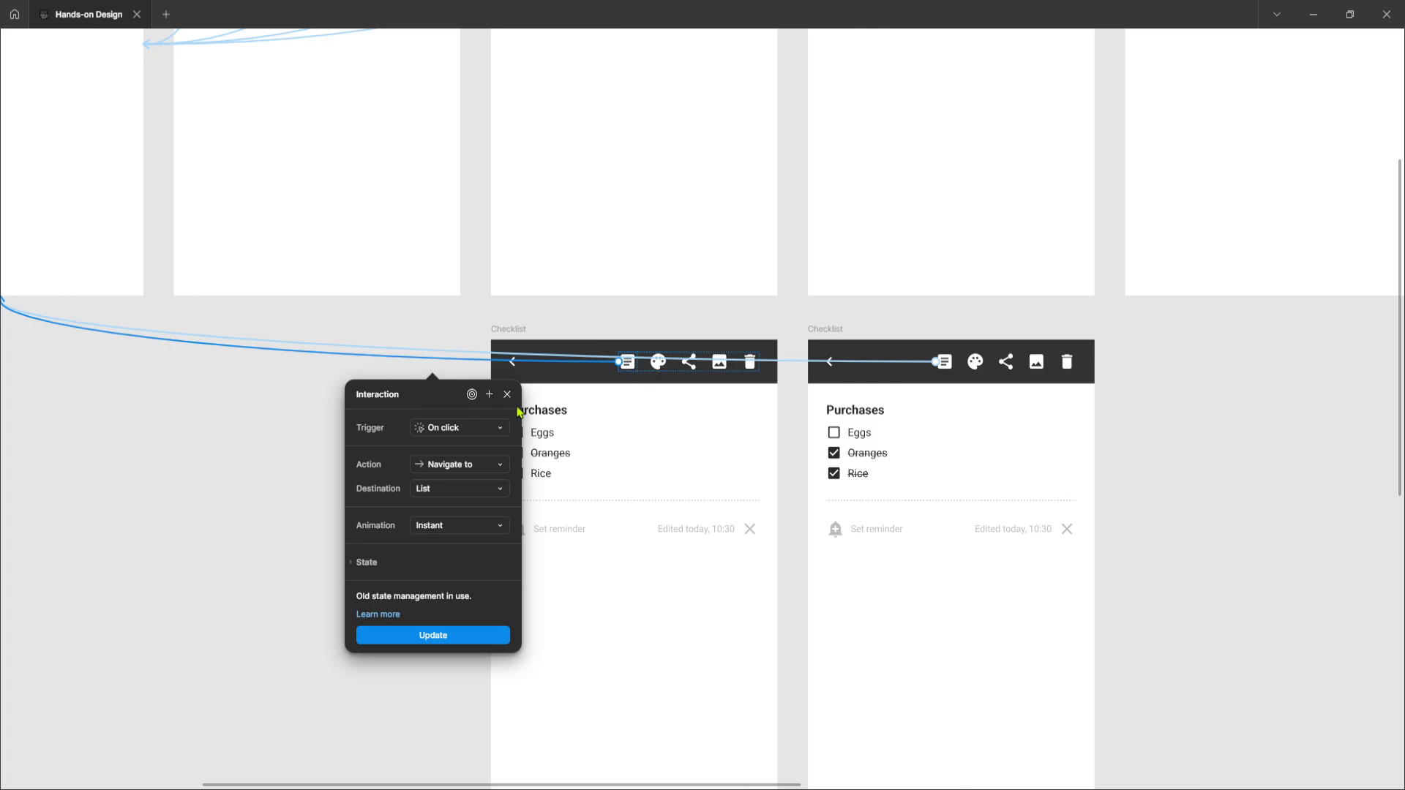
# Reselect the Oranges-ticked Checklist frame and open the interaction on its Oranges checkbox
pyautogui.click(523, 330)
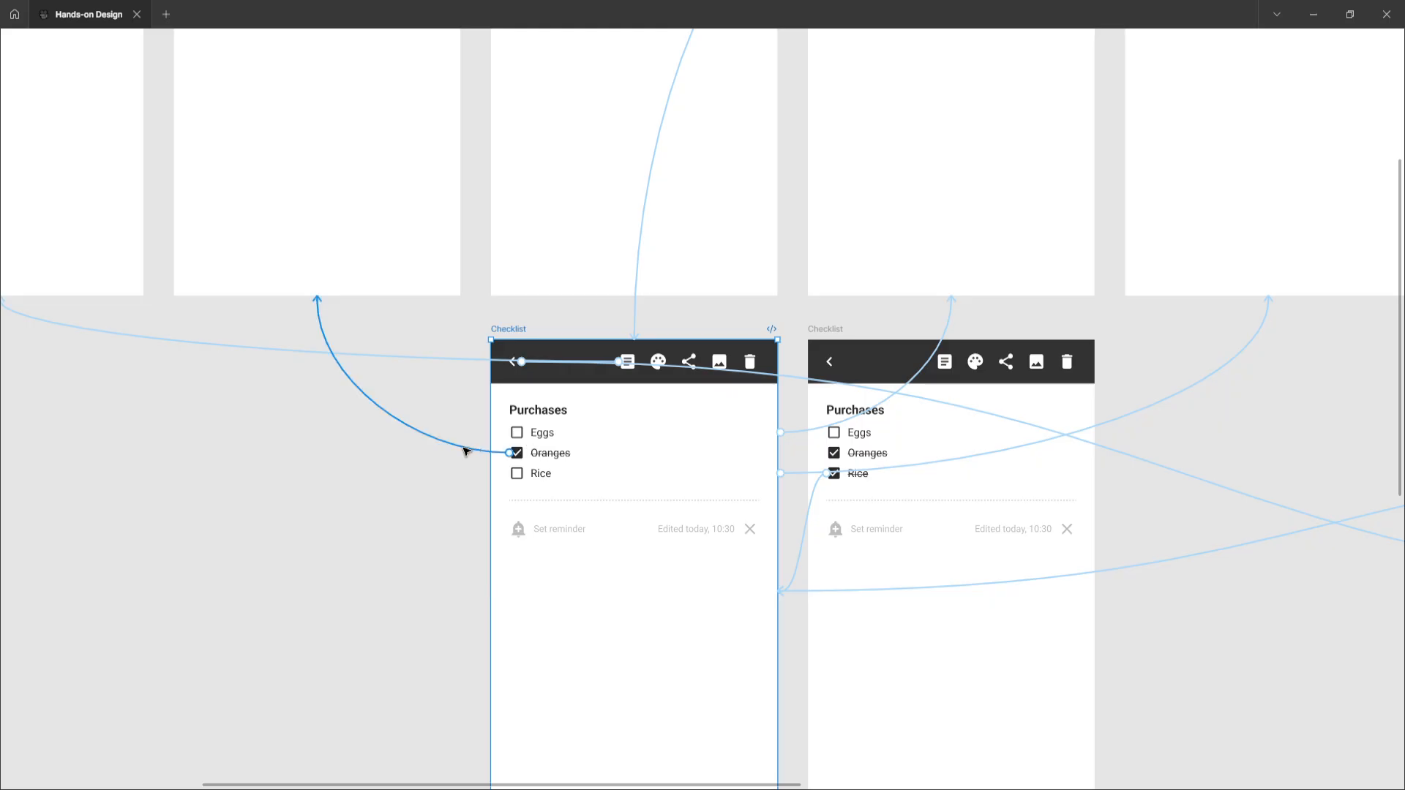
pyautogui.click(465, 451)
pyautogui.scroll(4, 388, 359)
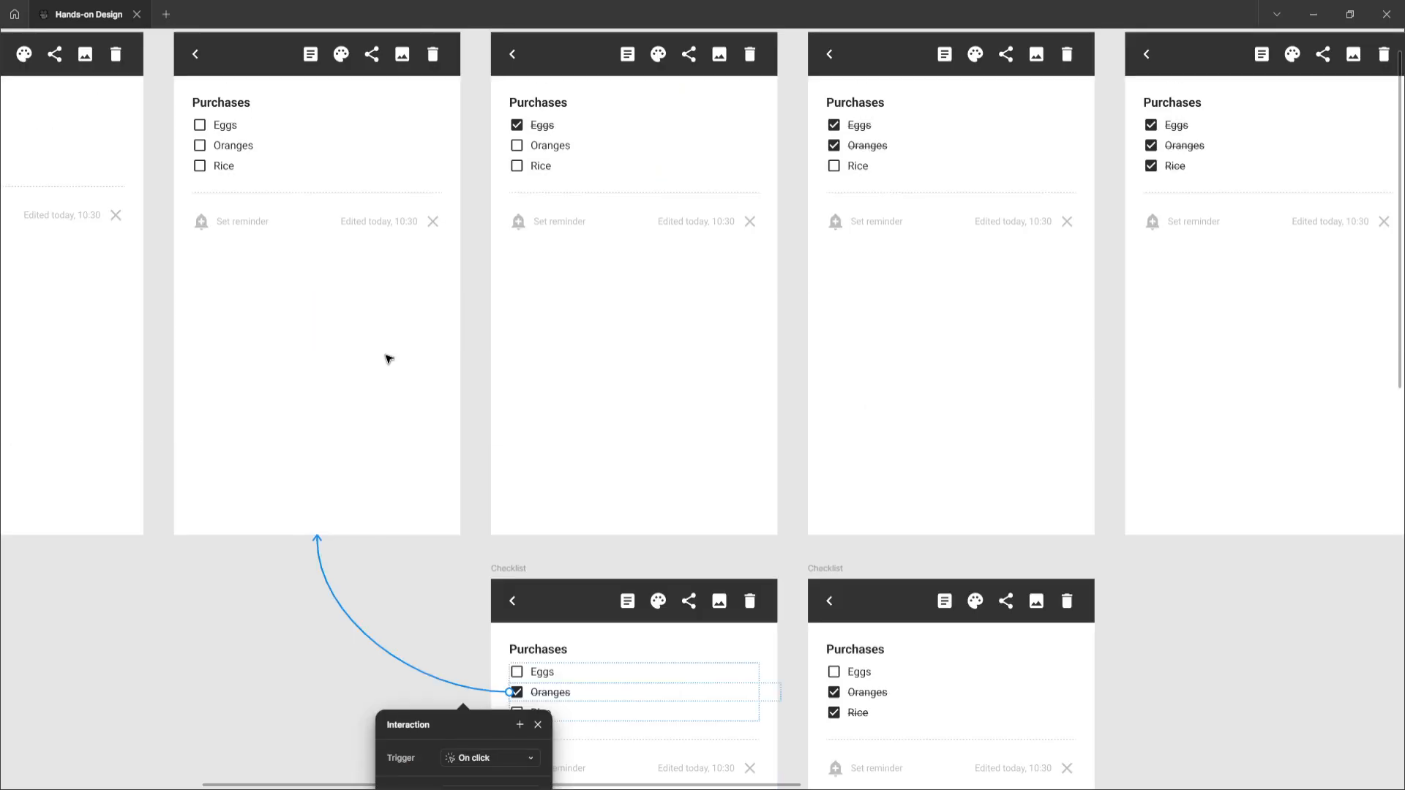
pyautogui.scroll(-4, 458, 395)
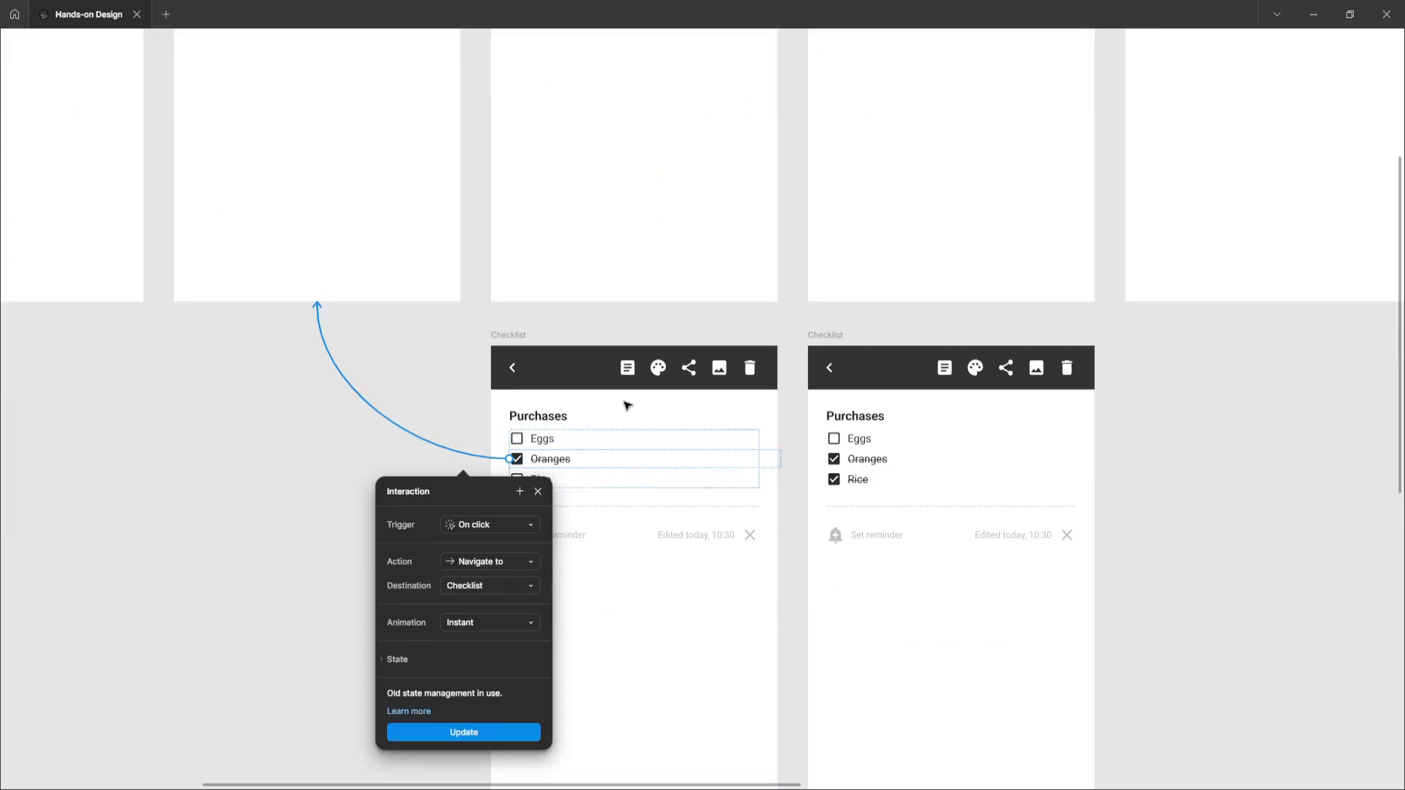
# Select the Oranges-and-Rice Checklist frame, open its list-icon interaction and trace that connection to the List frame
pyautogui.click(834, 337)
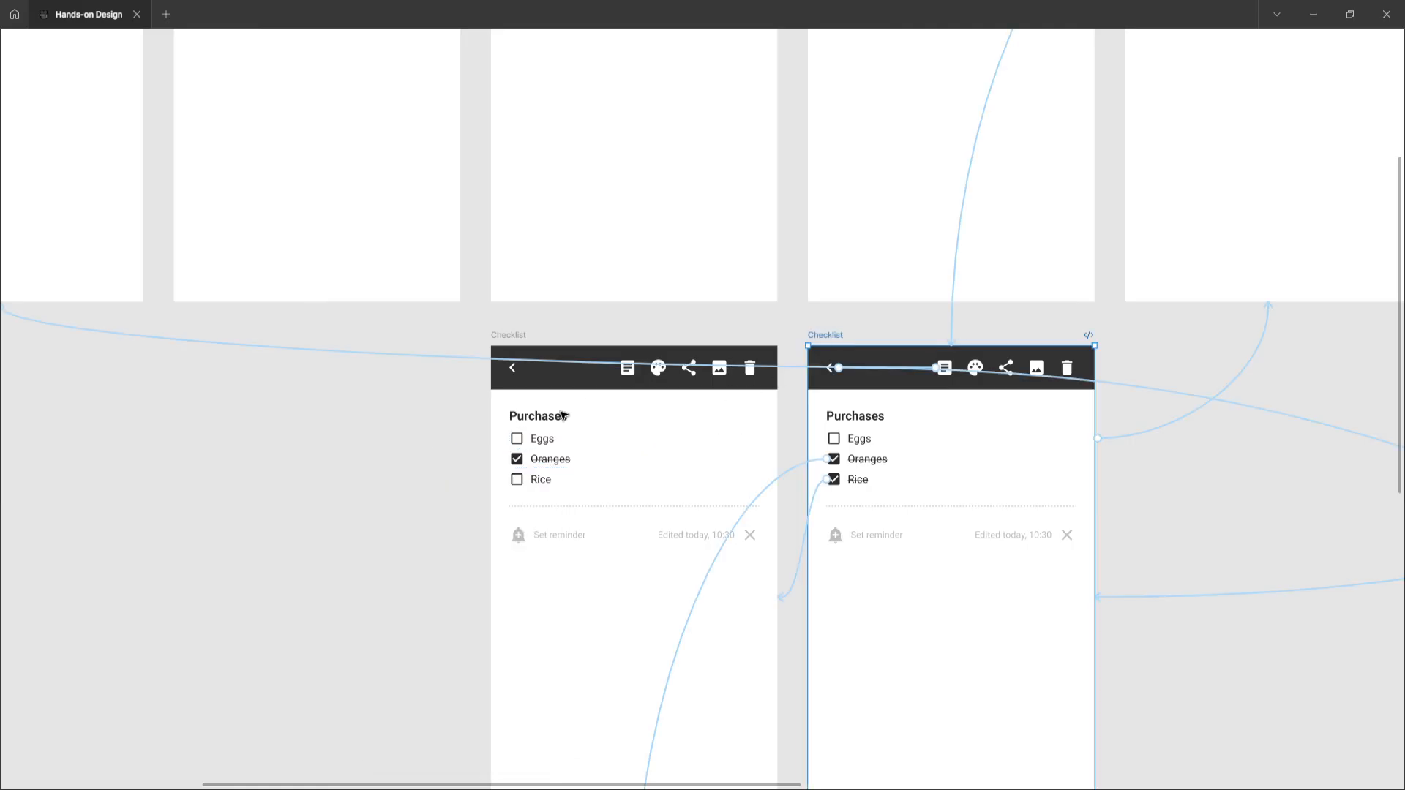
pyautogui.click(423, 361)
pyautogui.hscroll(-3, 423, 360)
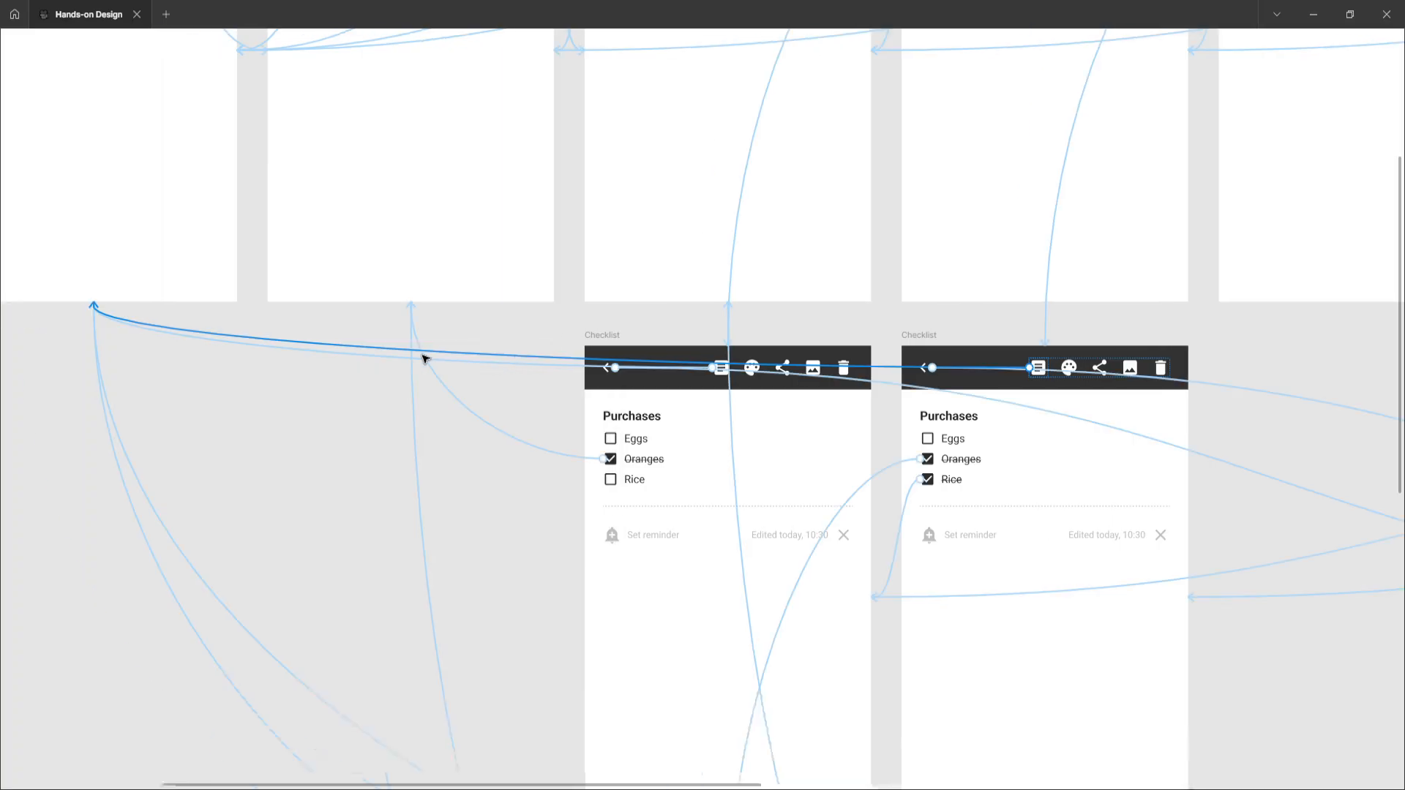
pyautogui.scroll(5, 513, 366)
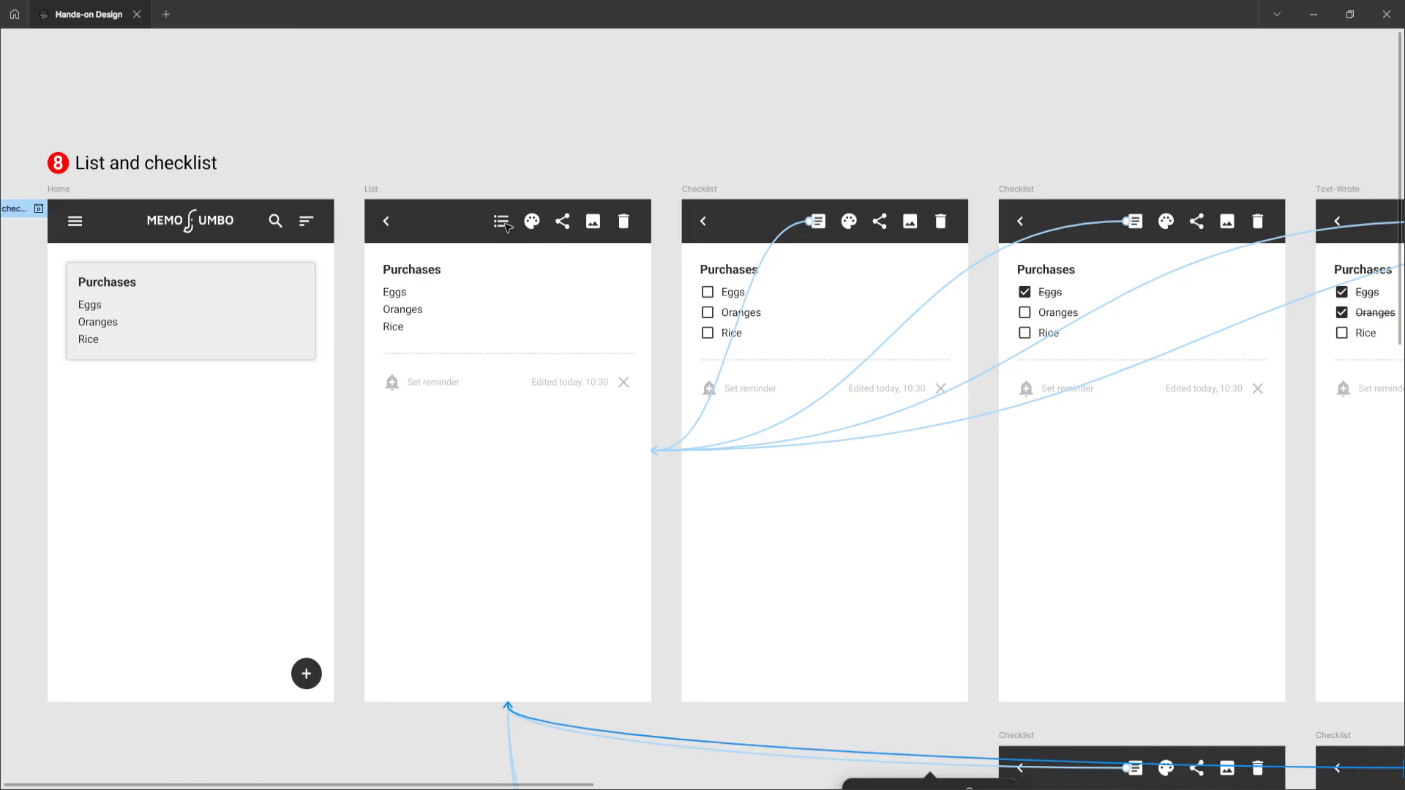
pyautogui.scroll(-7, 681, 365)
pyautogui.hscroll(8, 688, 368)
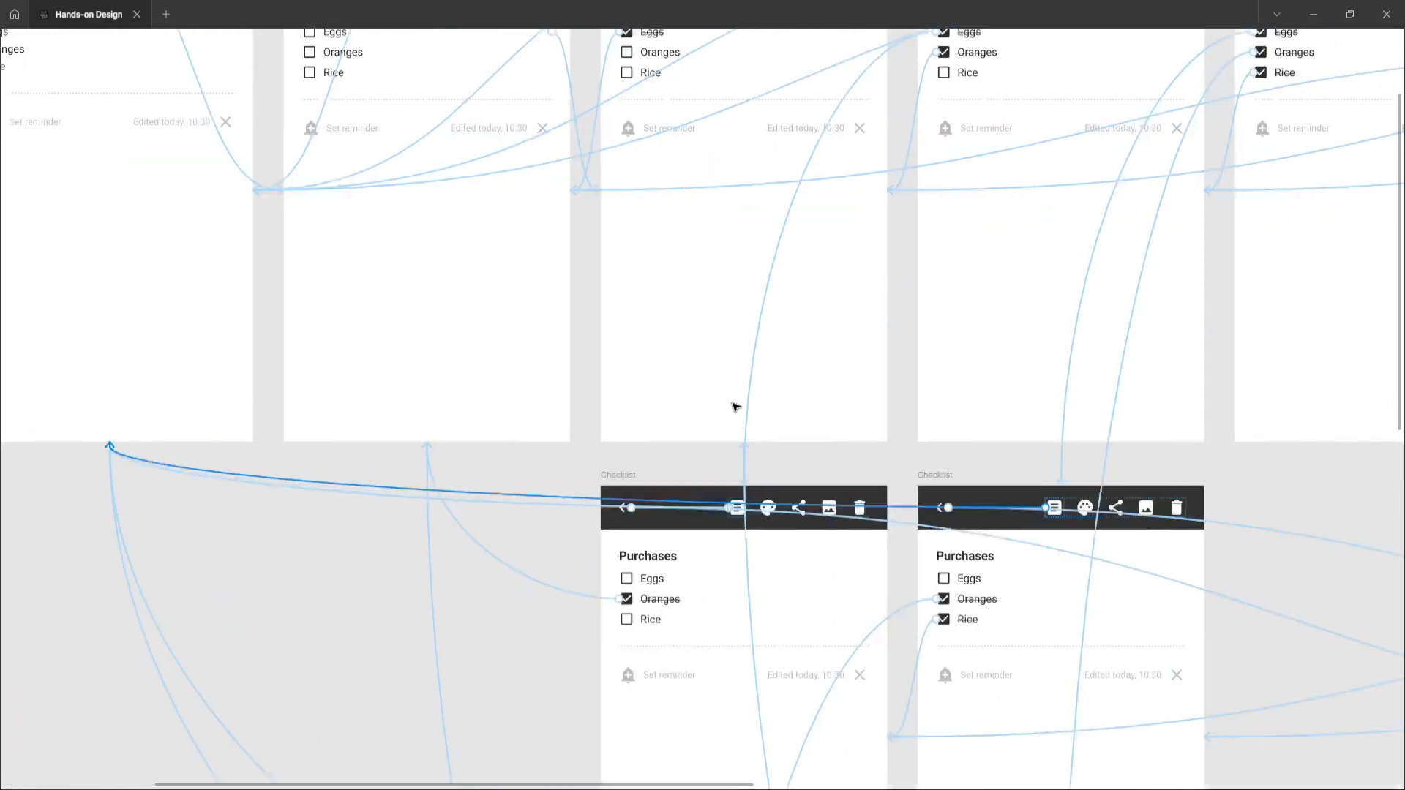
pyautogui.scroll(-7, 750, 414)
pyautogui.scroll(4, 750, 414)
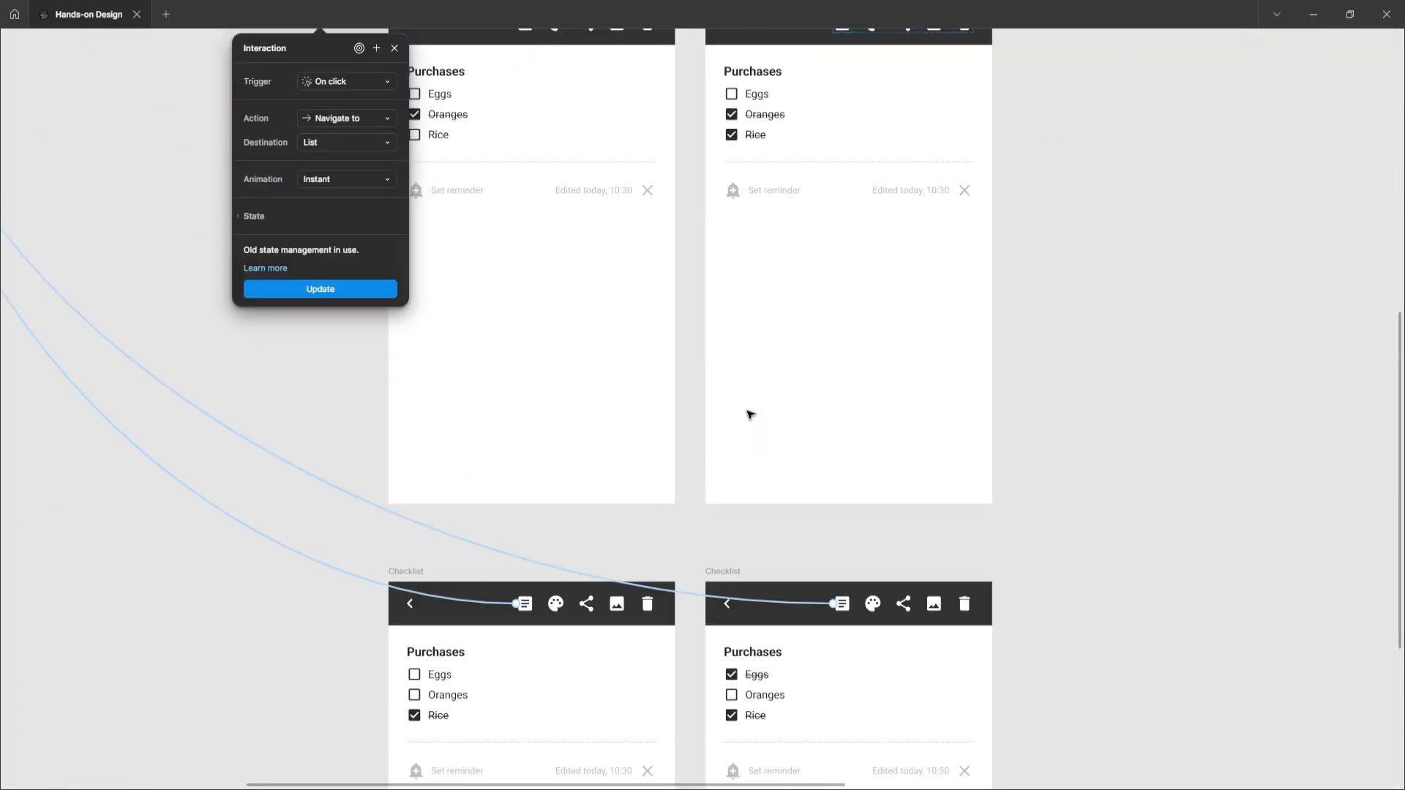
pyautogui.scroll(-1, 752, 412)
pyautogui.scroll(3, 750, 412)
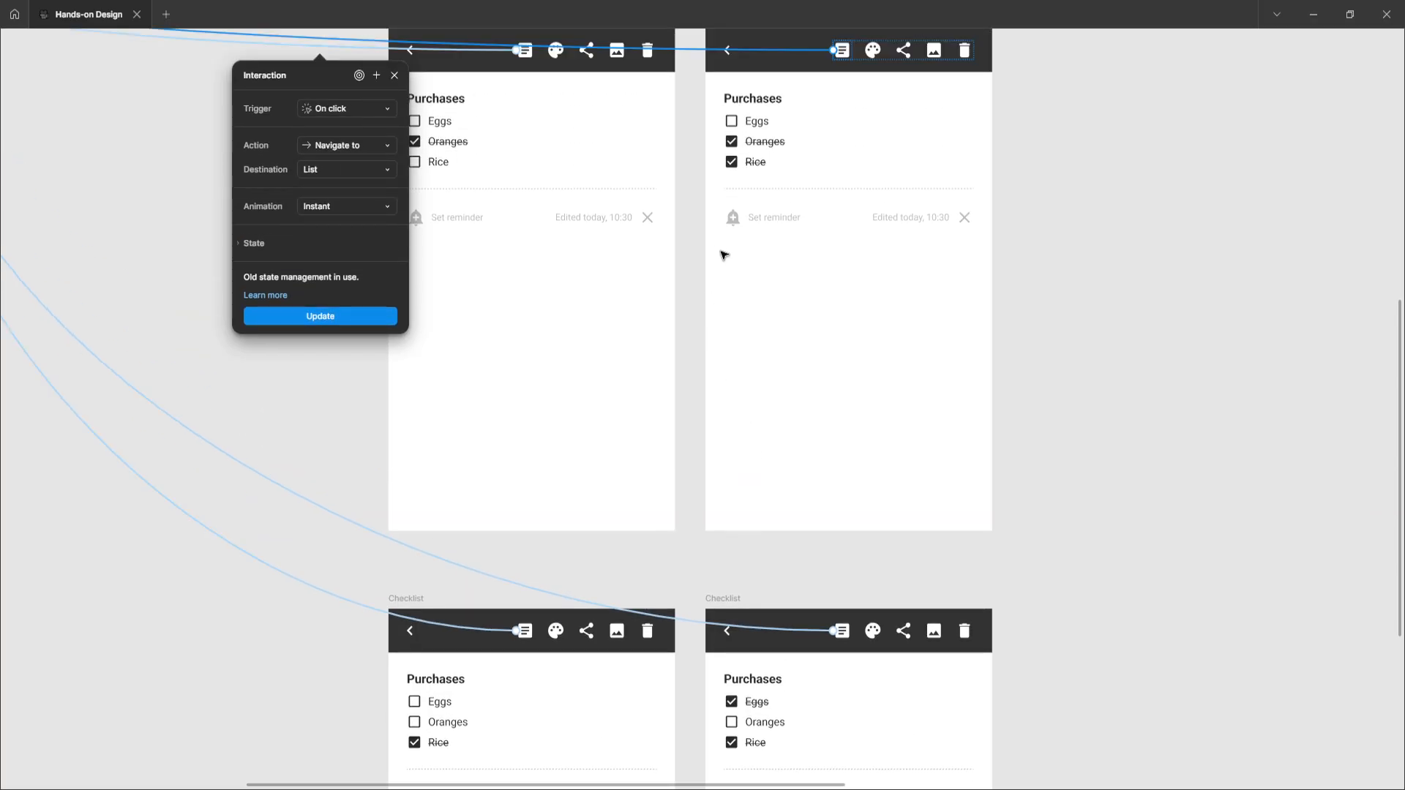
pyautogui.scroll(1, 777, 163)
# Reselect the Oranges-and-Rice Checklist frame and open the interaction on its Rice checkbox
pyautogui.click(722, 142)
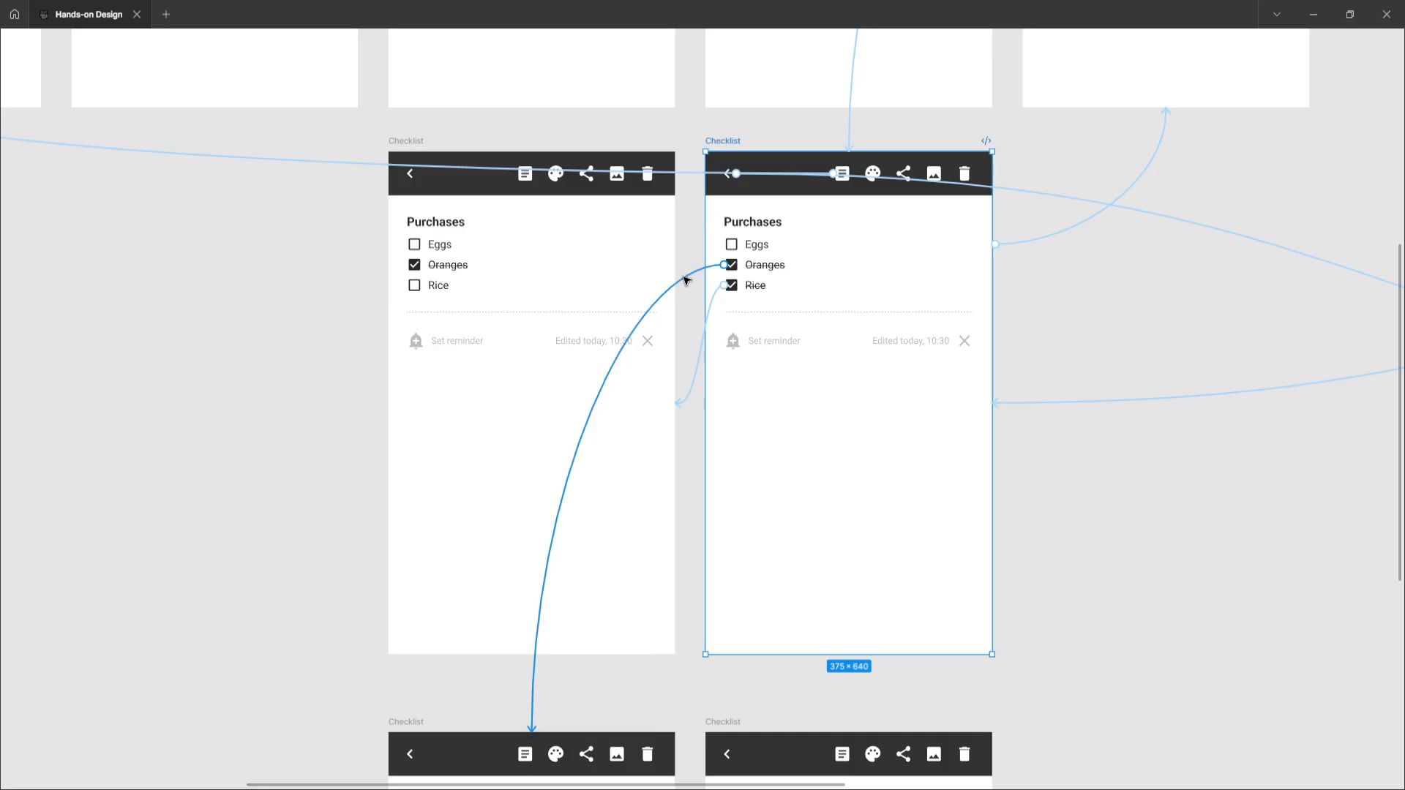
pyautogui.scroll(-8, 695, 281)
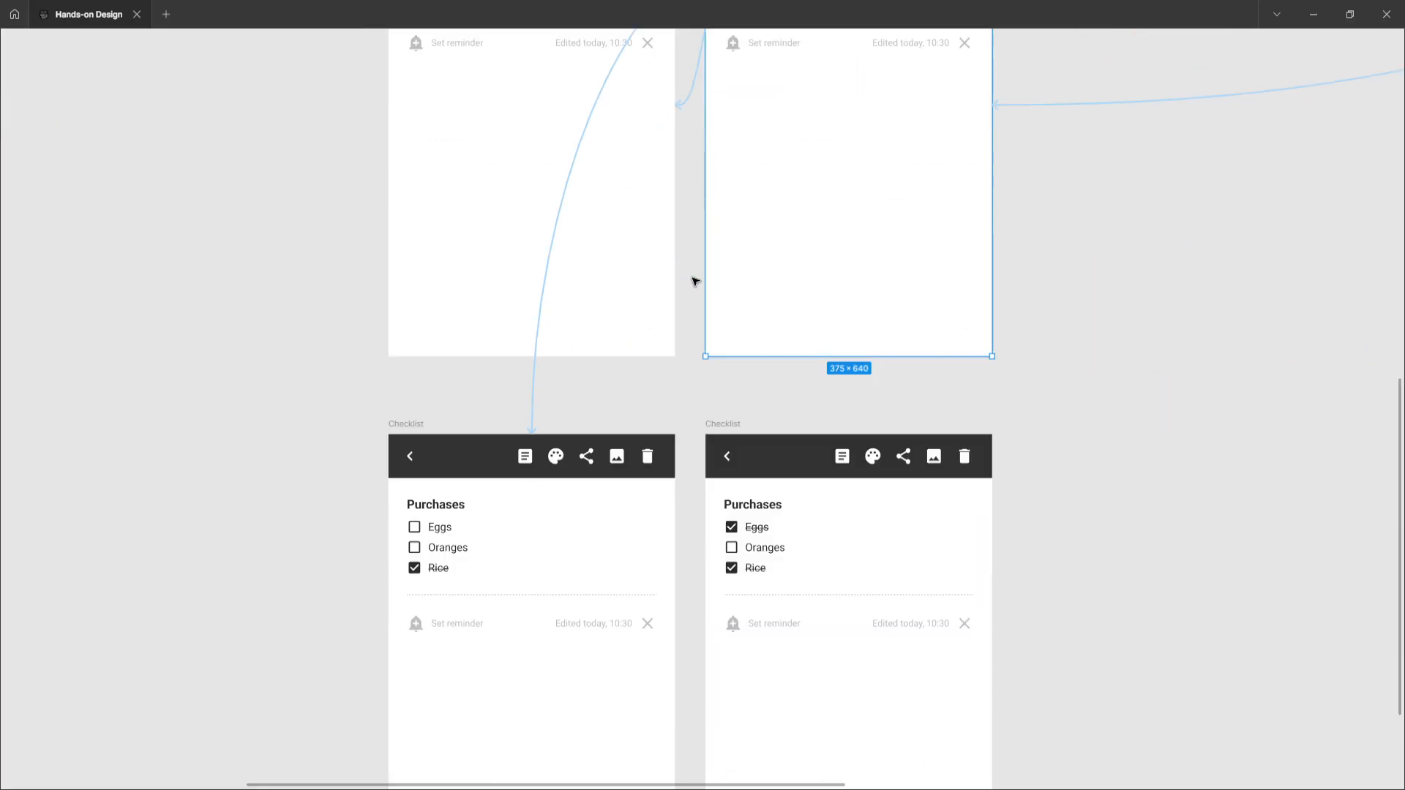
pyautogui.scroll(9, 676, 307)
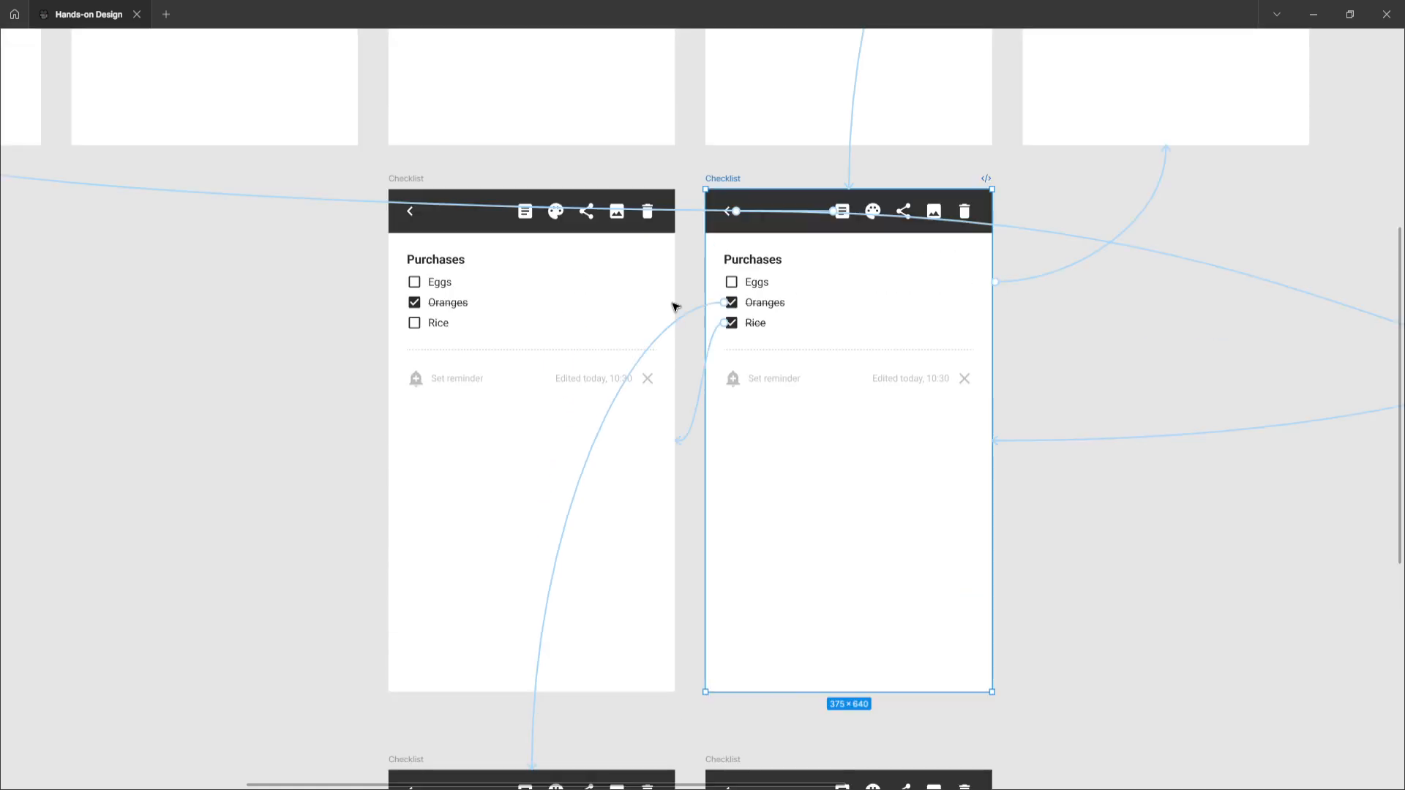
pyautogui.click(701, 401)
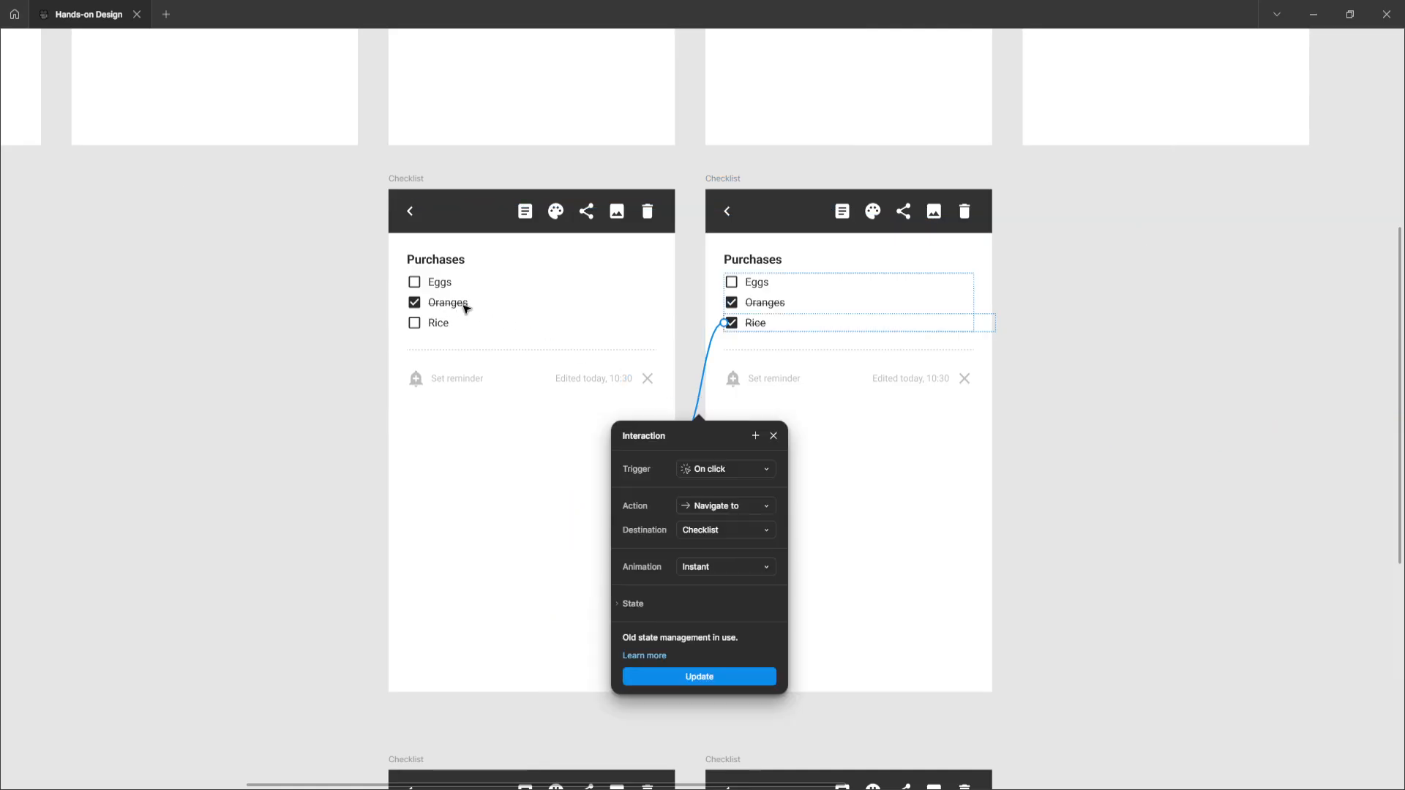
pyautogui.click(726, 180)
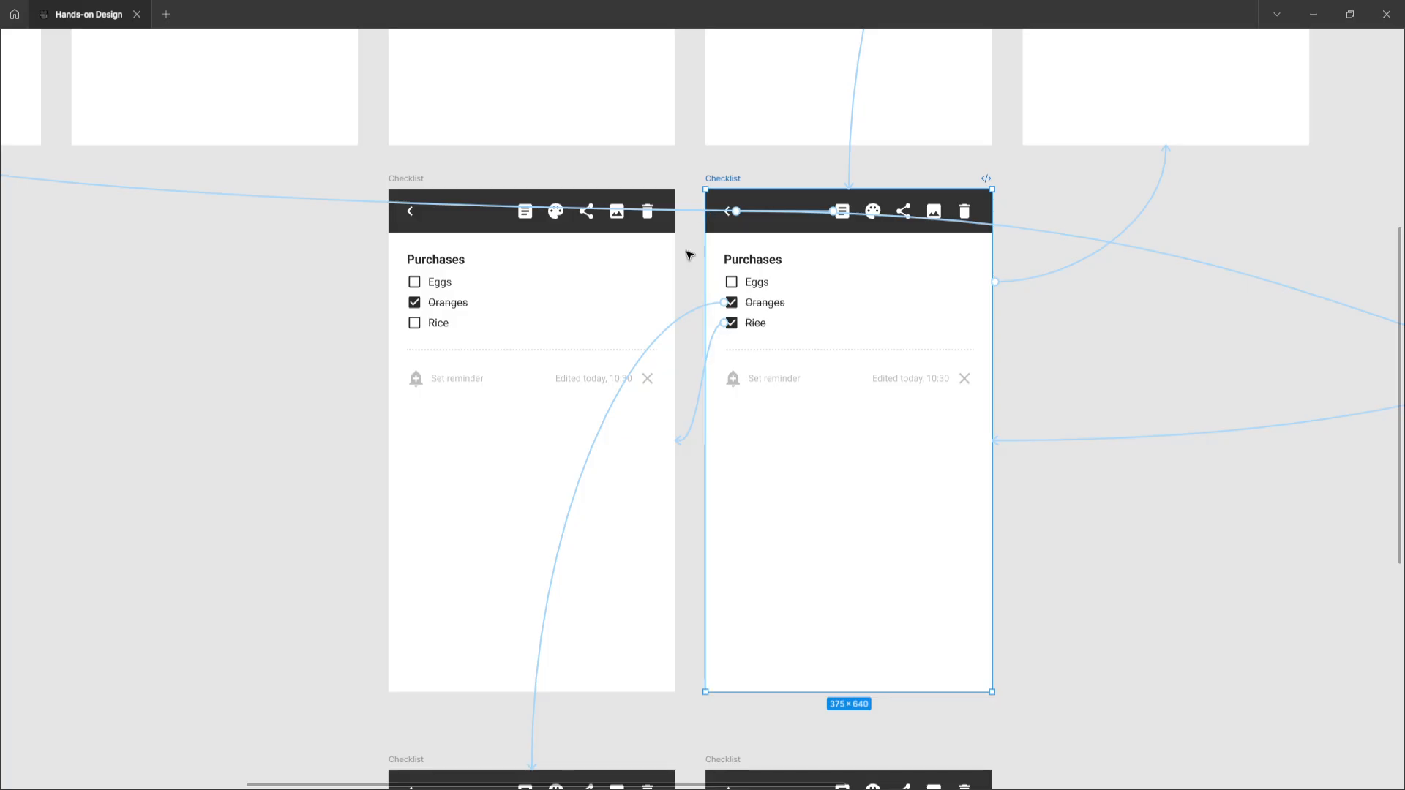
# Zoom out to survey all frames and prototype connections of the List and checklist section
pyautogui.hscroll(4, 688, 255)
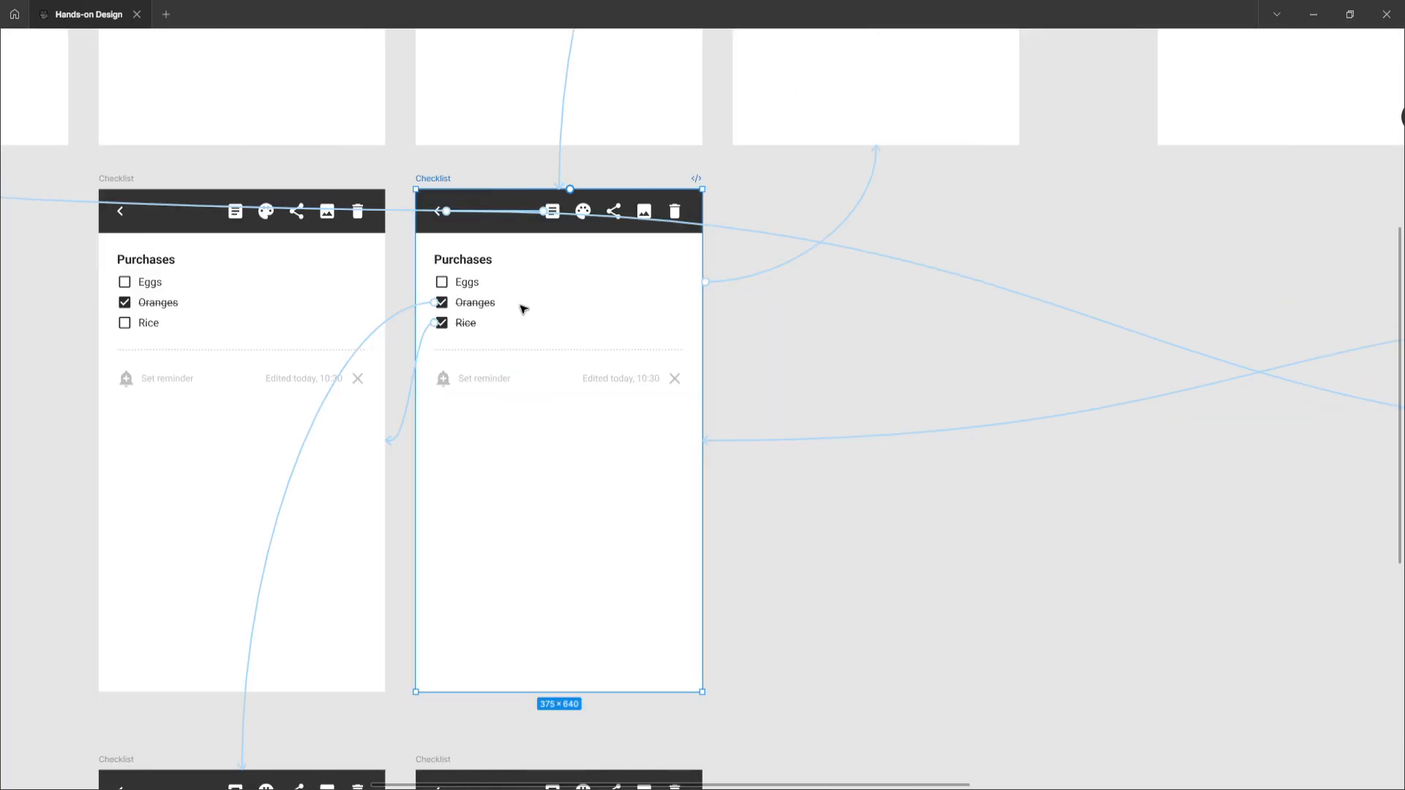
pyautogui.scroll(6, 727, 284)
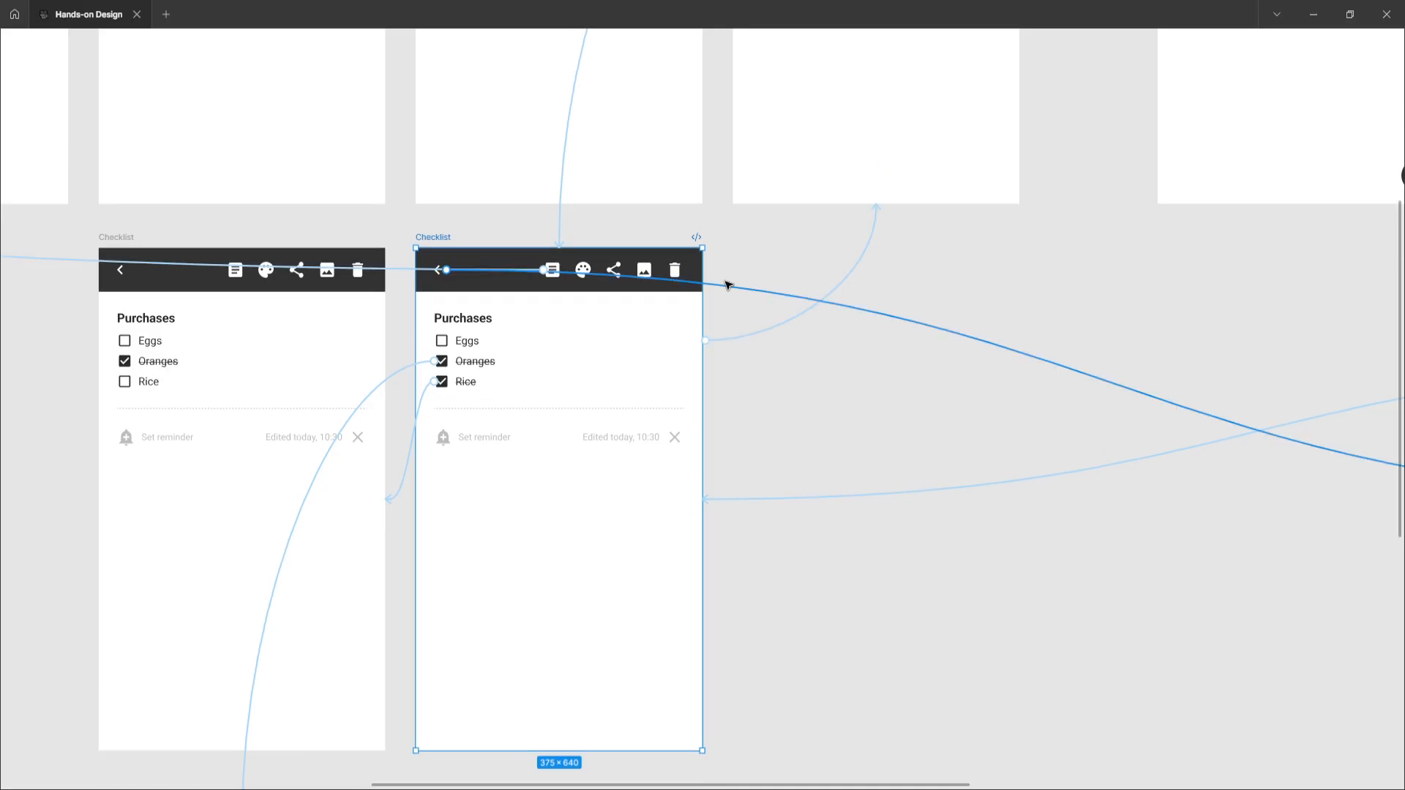
pyautogui.scroll(-12, 708, 364)
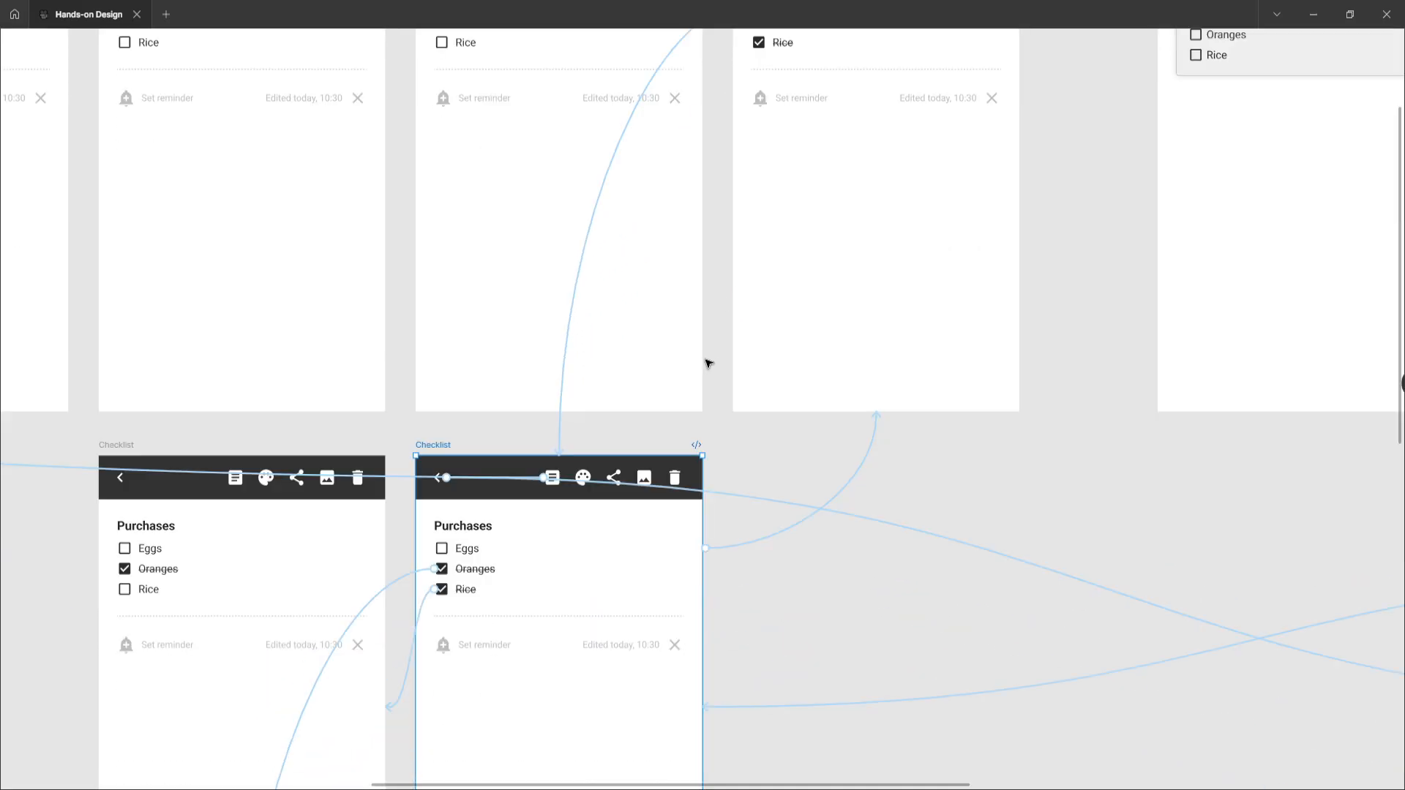
pyautogui.scroll(-2, 709, 364)
pyautogui.scroll(-5, 709, 363)
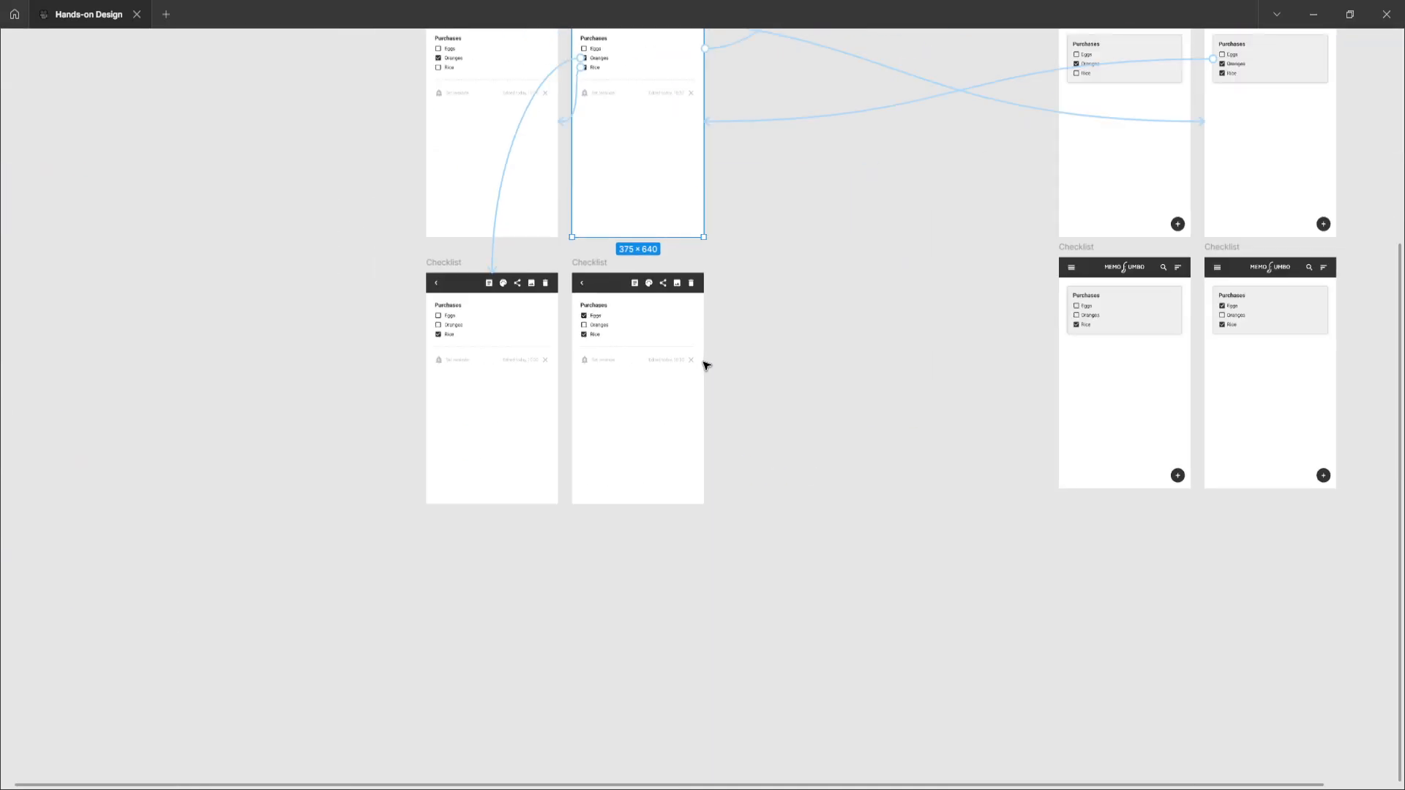
pyautogui.hscroll(10, 709, 364)
pyautogui.scroll(-10, 707, 364)
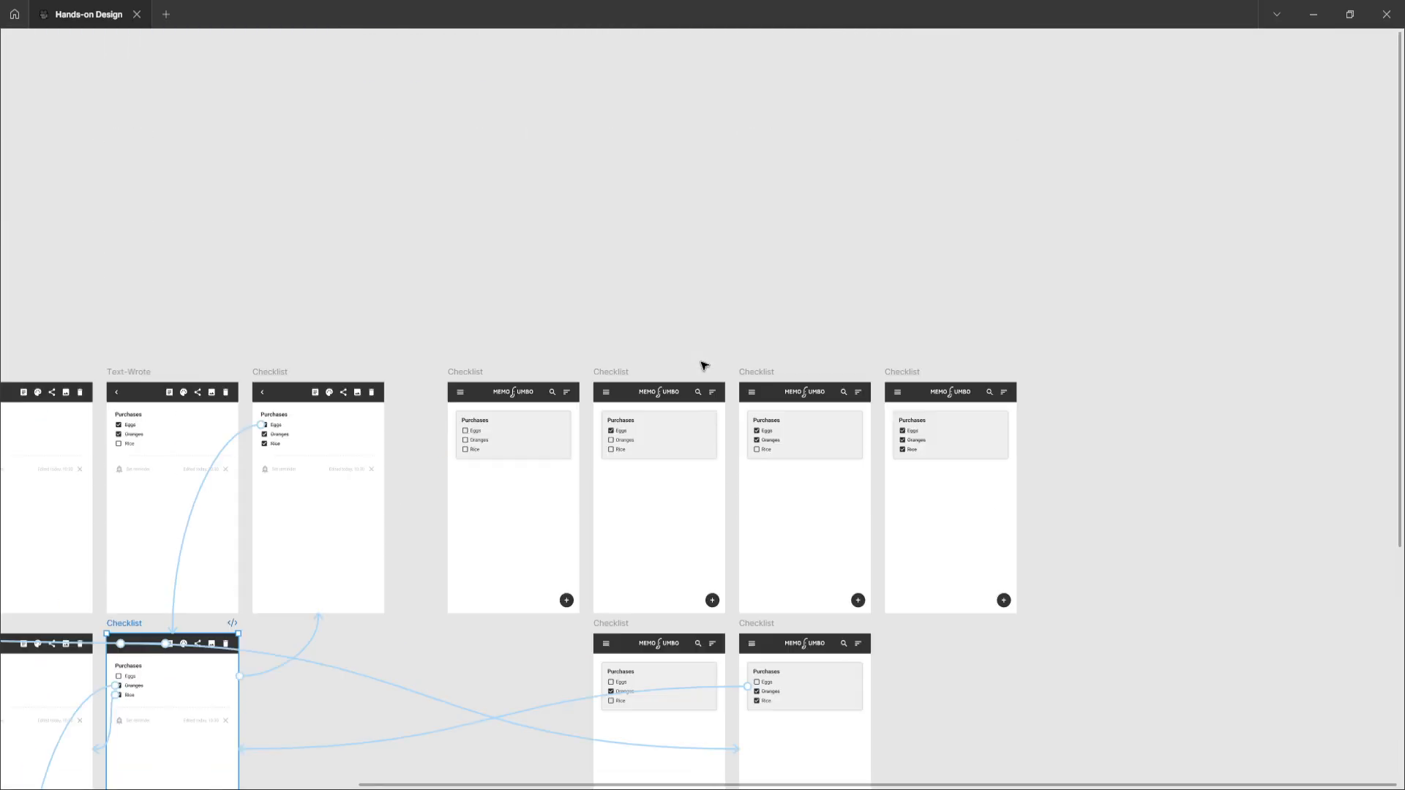
pyautogui.hscroll(-4, 702, 364)
pyautogui.scroll(-2, 702, 363)
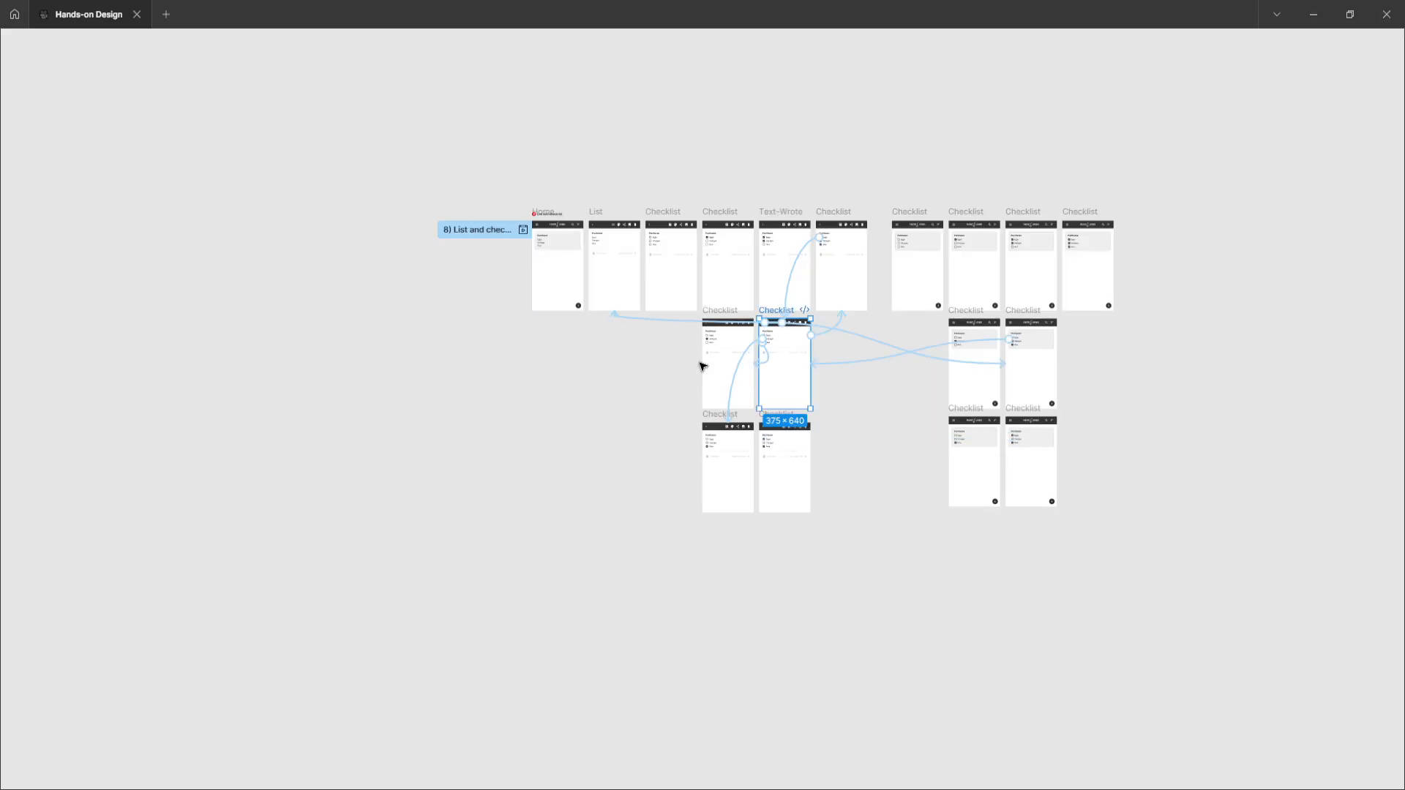
pyautogui.hscroll(2, 703, 364)
pyautogui.scroll(1, 703, 363)
pyautogui.scroll(1, 702, 365)
pyautogui.scroll(4, 703, 366)
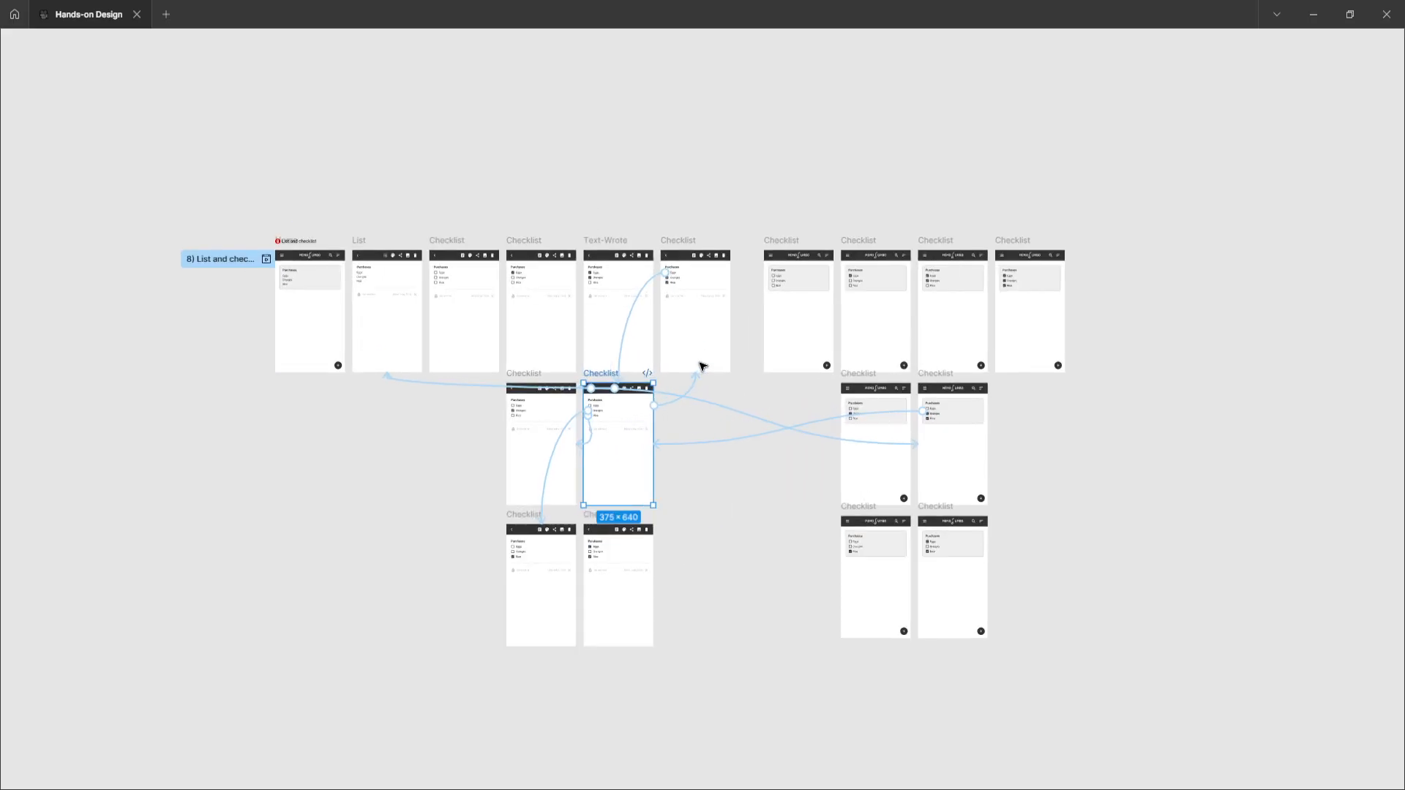
pyautogui.scroll(-2, 703, 365)
pyautogui.scroll(2, 703, 366)
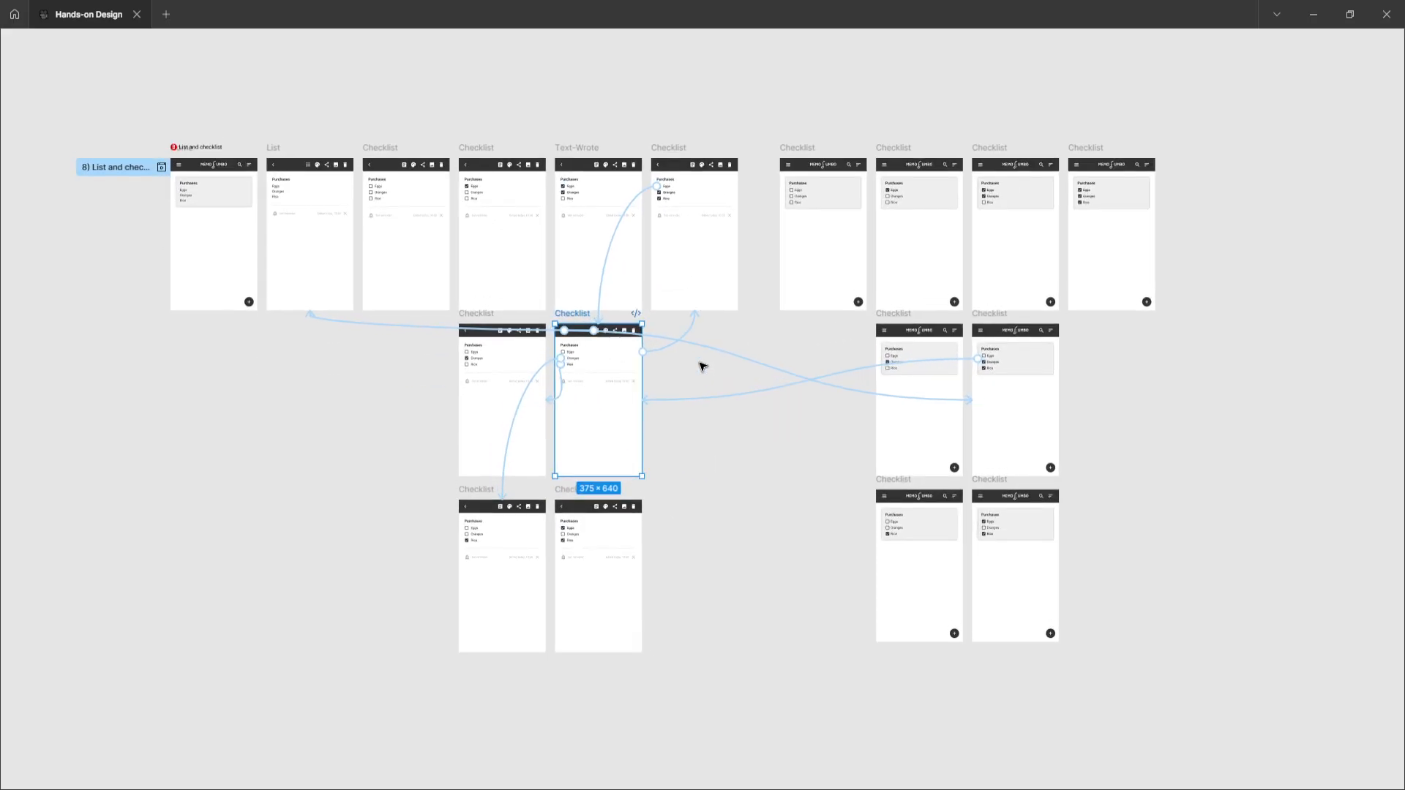
pyautogui.hscroll(-2, 701, 364)
pyautogui.scroll(1, 700, 363)
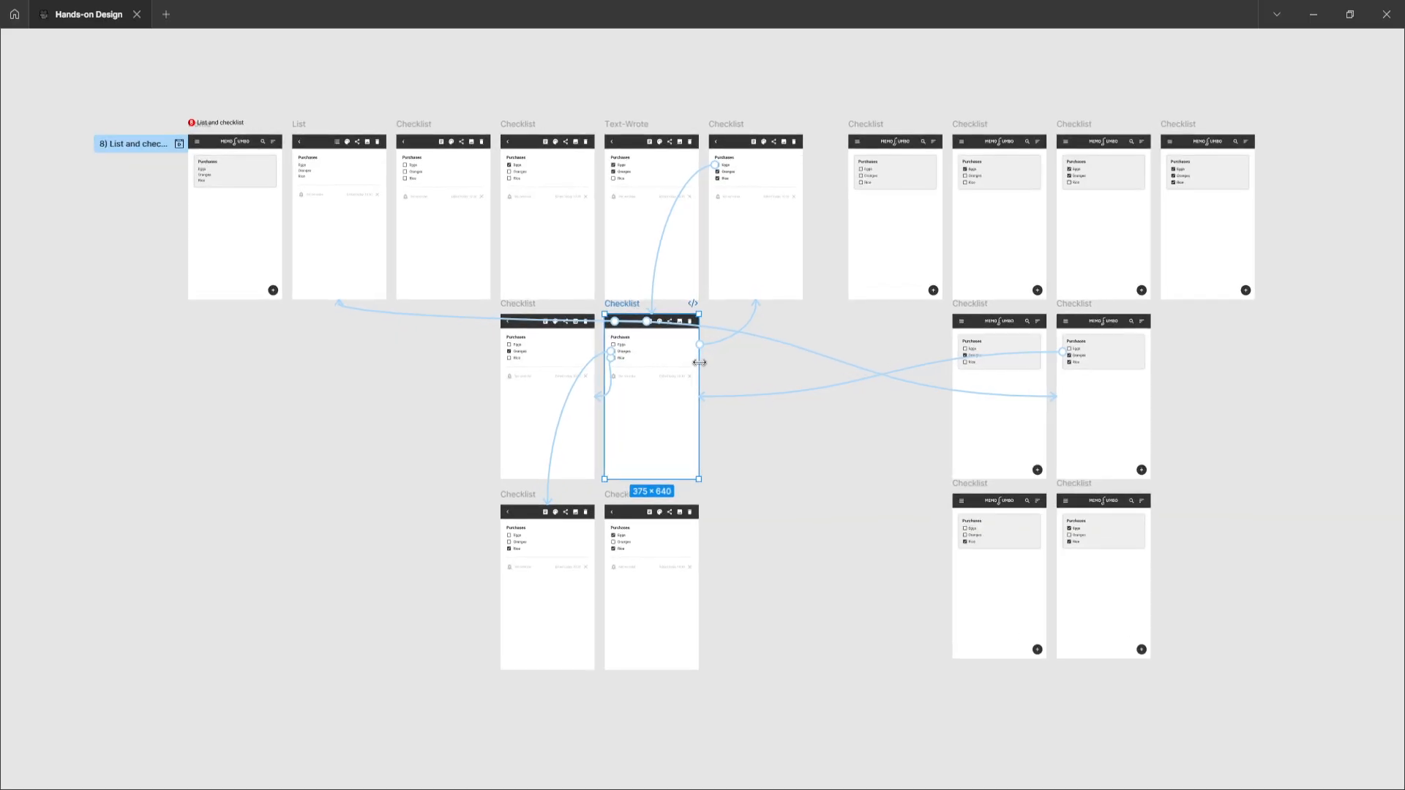